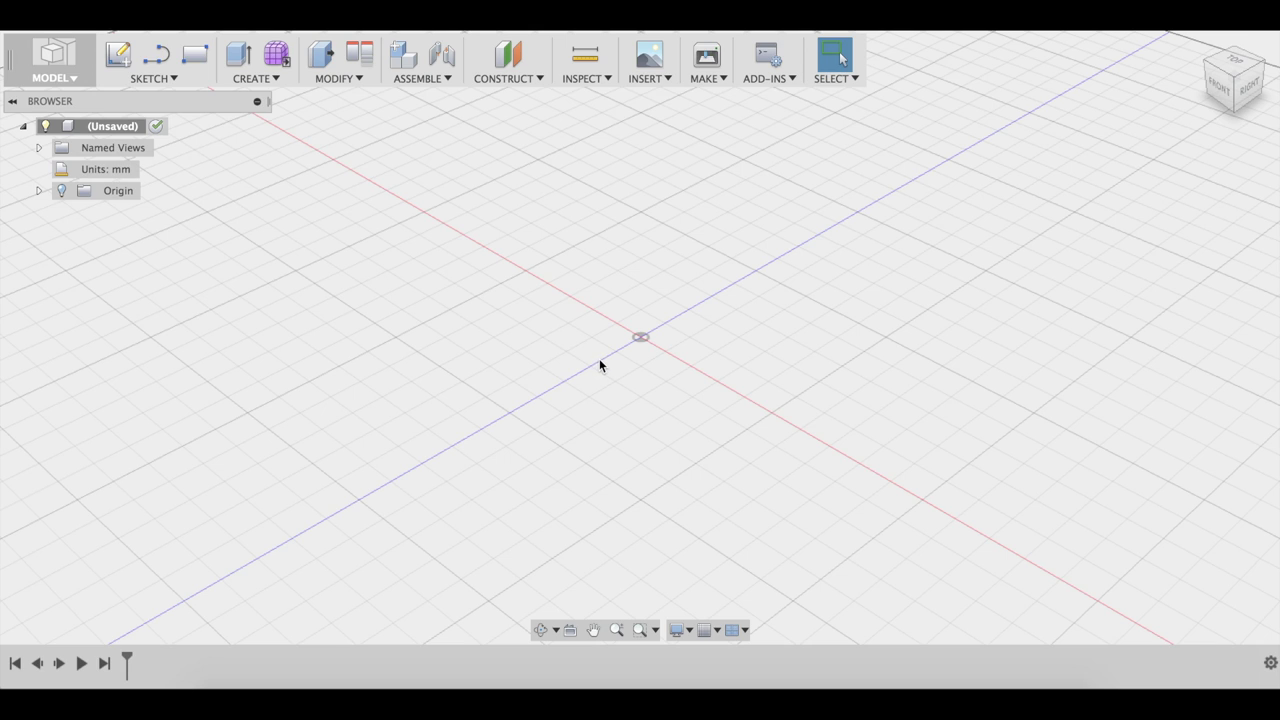
Step: Start a new sketch on the horizontal origin plane, viewed from the top
{"action": "left_click", "coordinate": [1233, 58]}
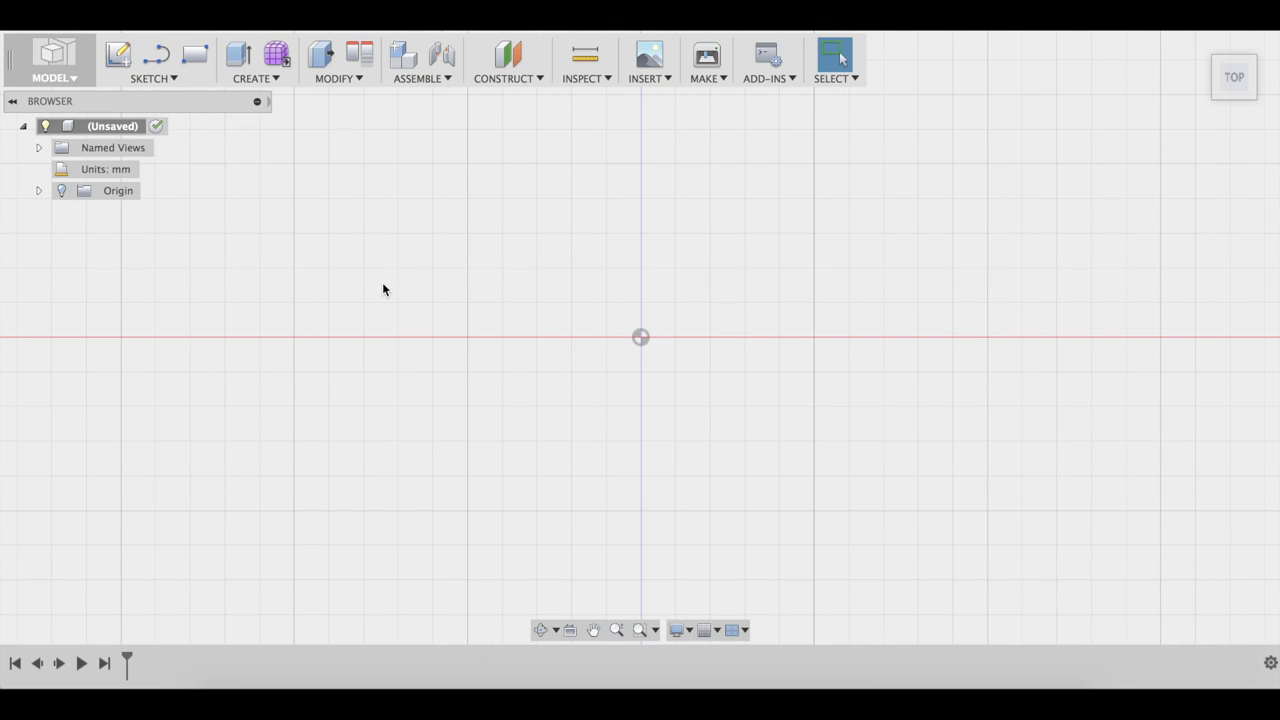
{"action": "left_click", "coordinate": [123, 66]}
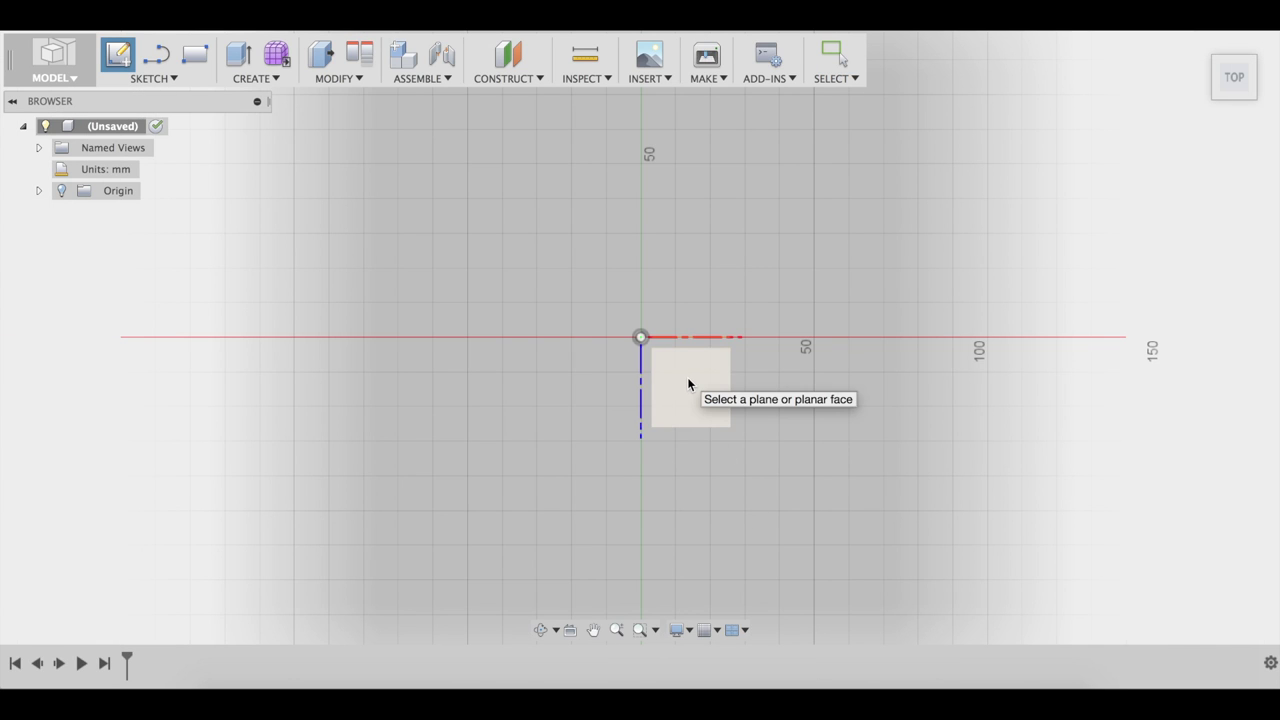
{"action": "left_click", "coordinate": [692, 386]}
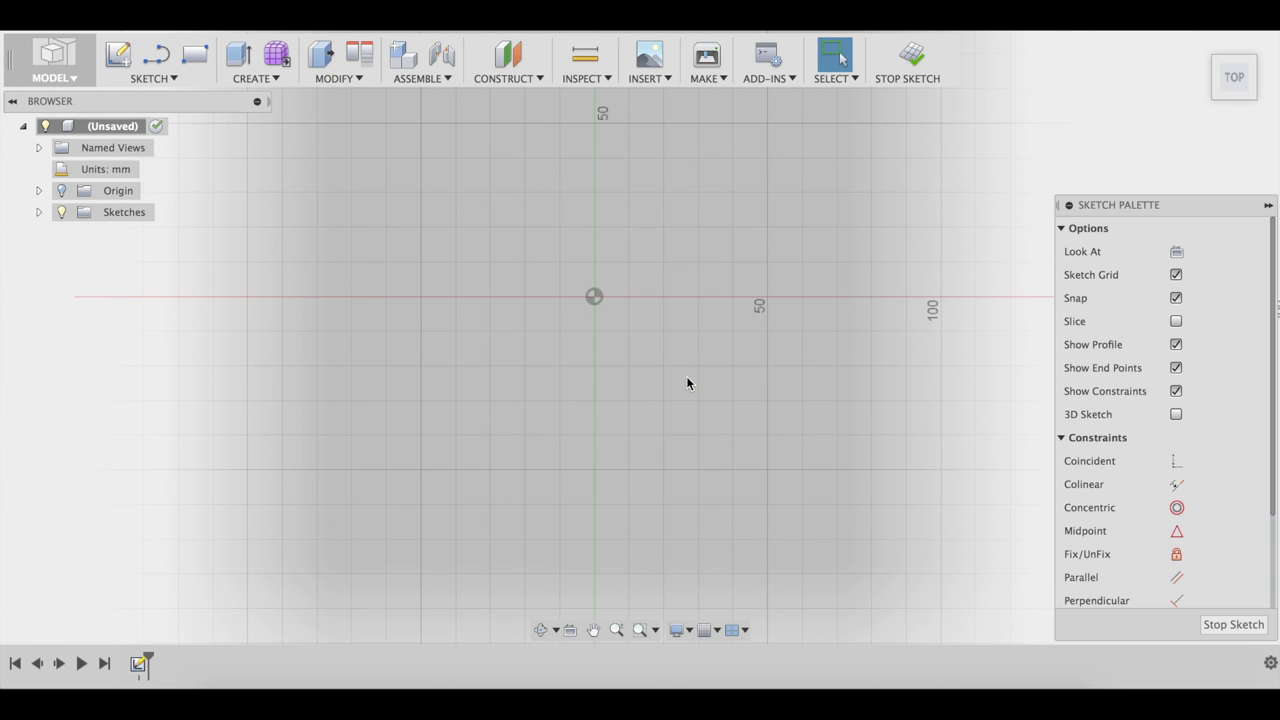
{"action": "left_click", "coordinate": [595, 297]}
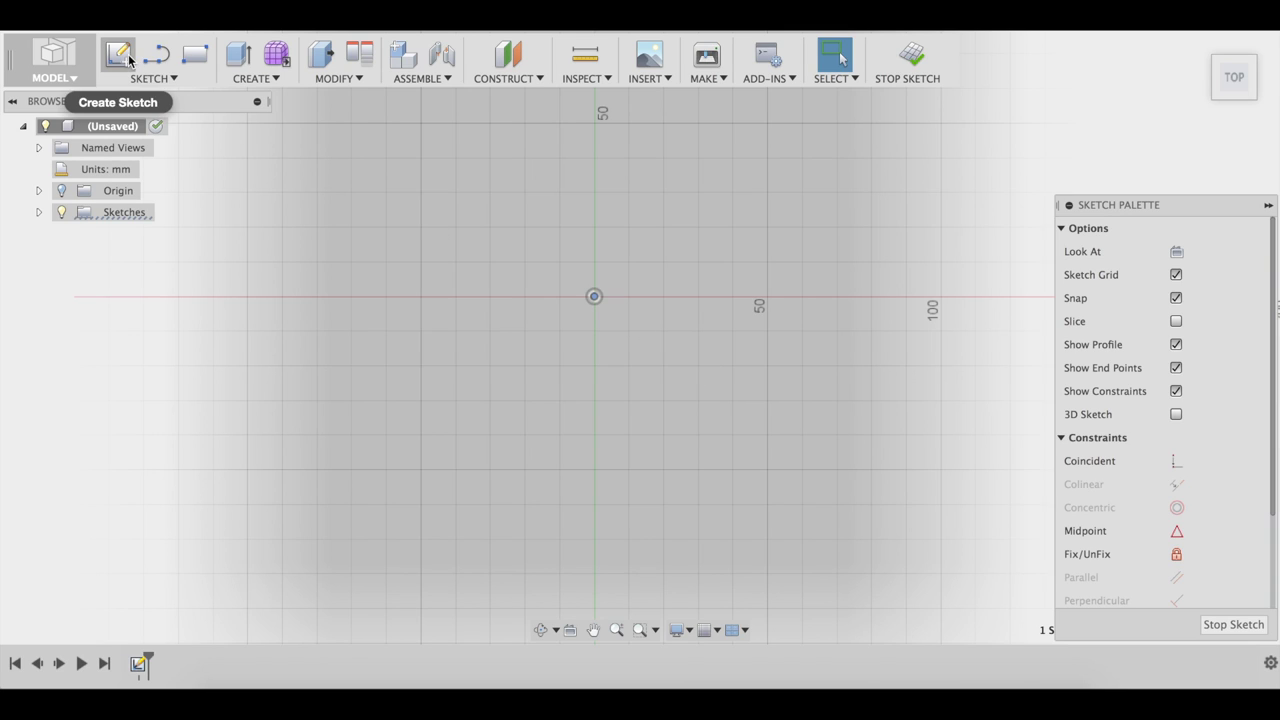
Step: Draw a two-point rectangle from the origin, 30 mm wide and 40 mm high, and move its dimensions closer to the outline
{"action": "left_click", "coordinate": [146, 78]}
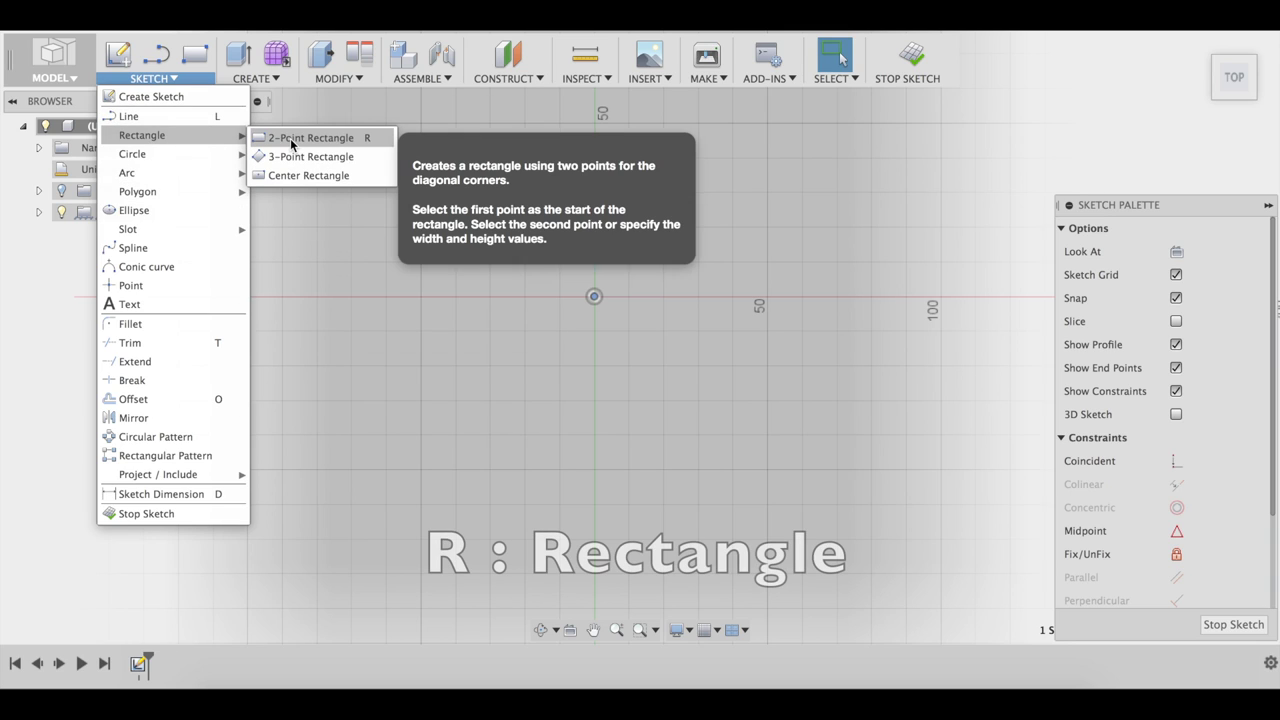
{"action": "left_click", "coordinate": [380, 136]}
{"action": "left_click", "coordinate": [594, 297]}
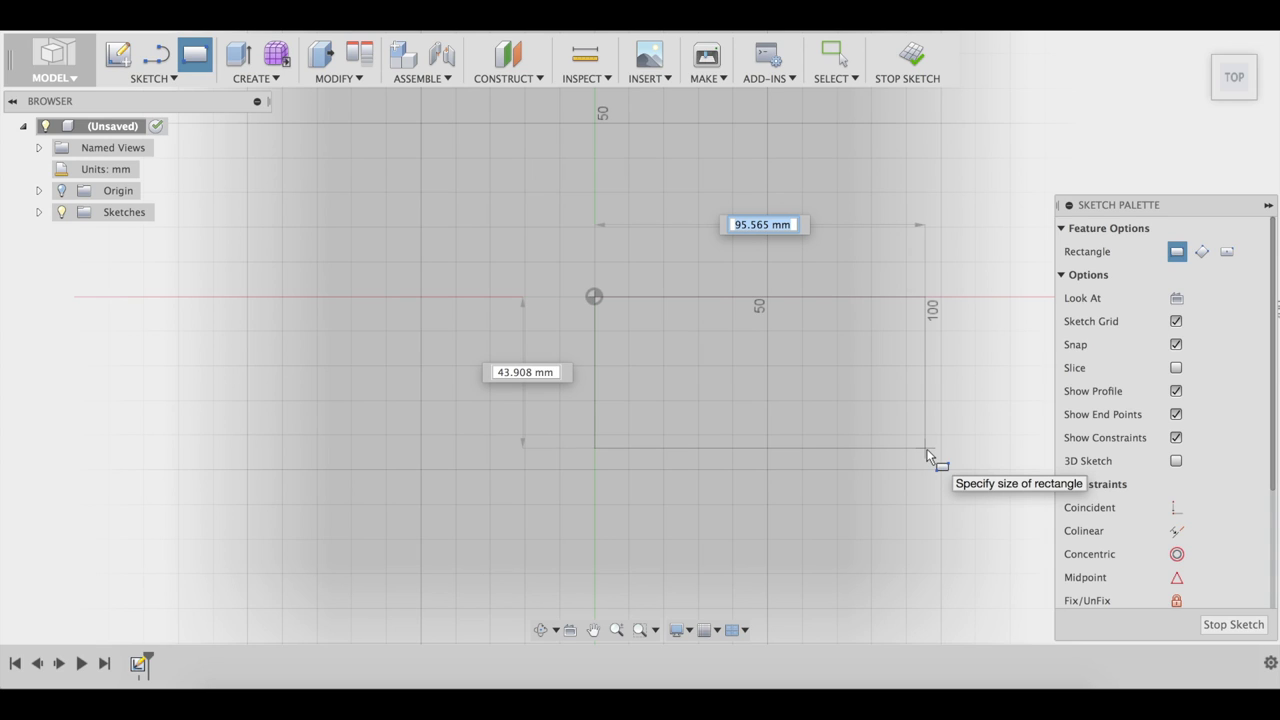
{"action": "type", "text": "30"}
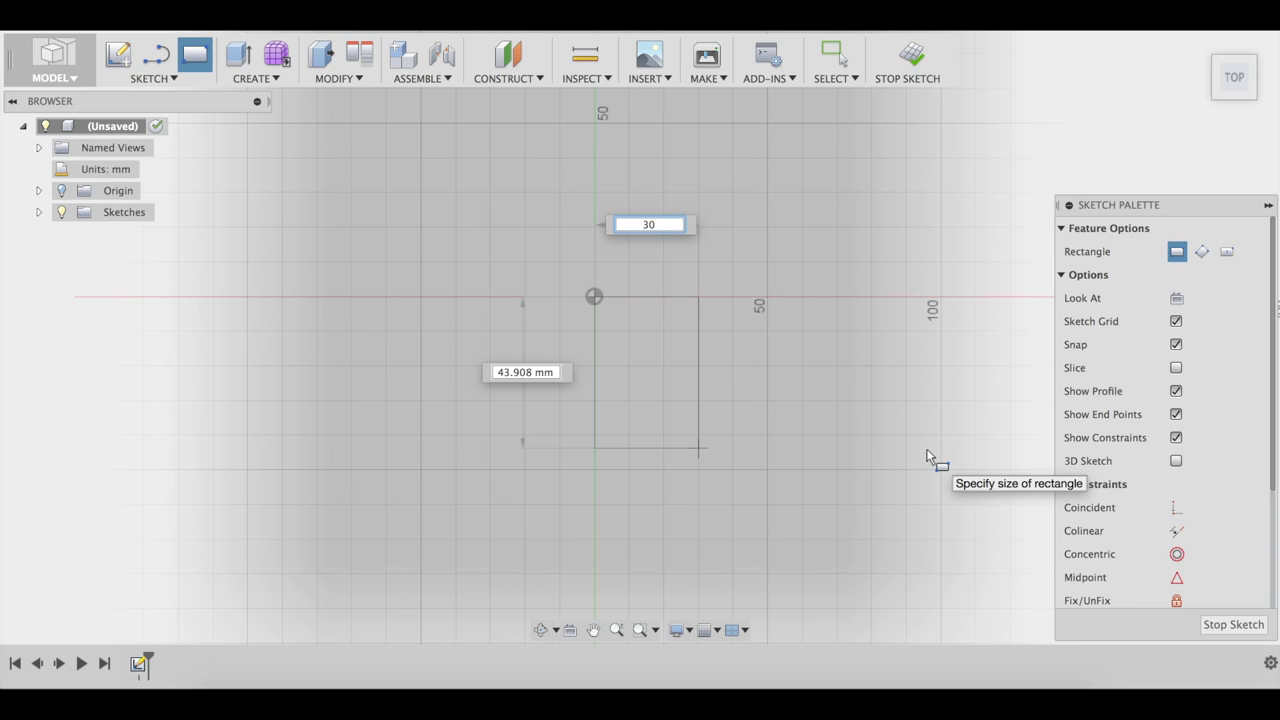
{"action": "key", "text": "Tab"}
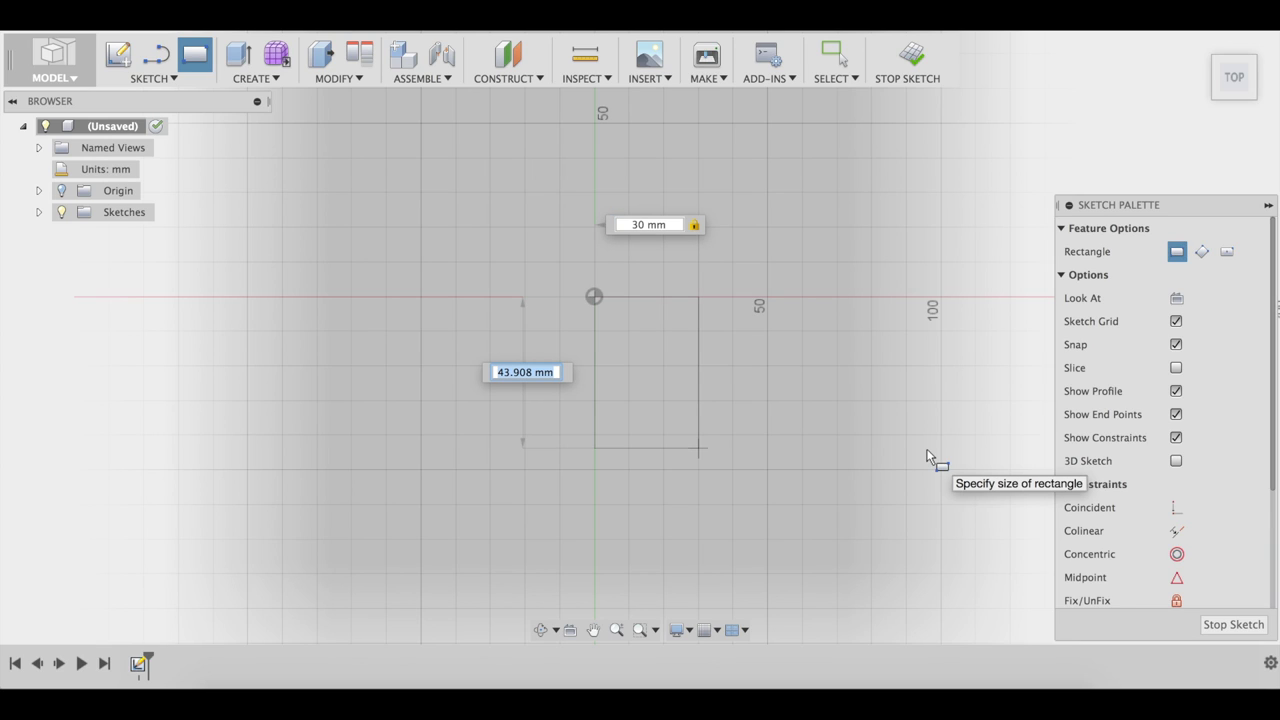
{"action": "type", "text": "40"}
{"action": "key", "text": "Return"}
{"action": "key", "text": "Escape"}
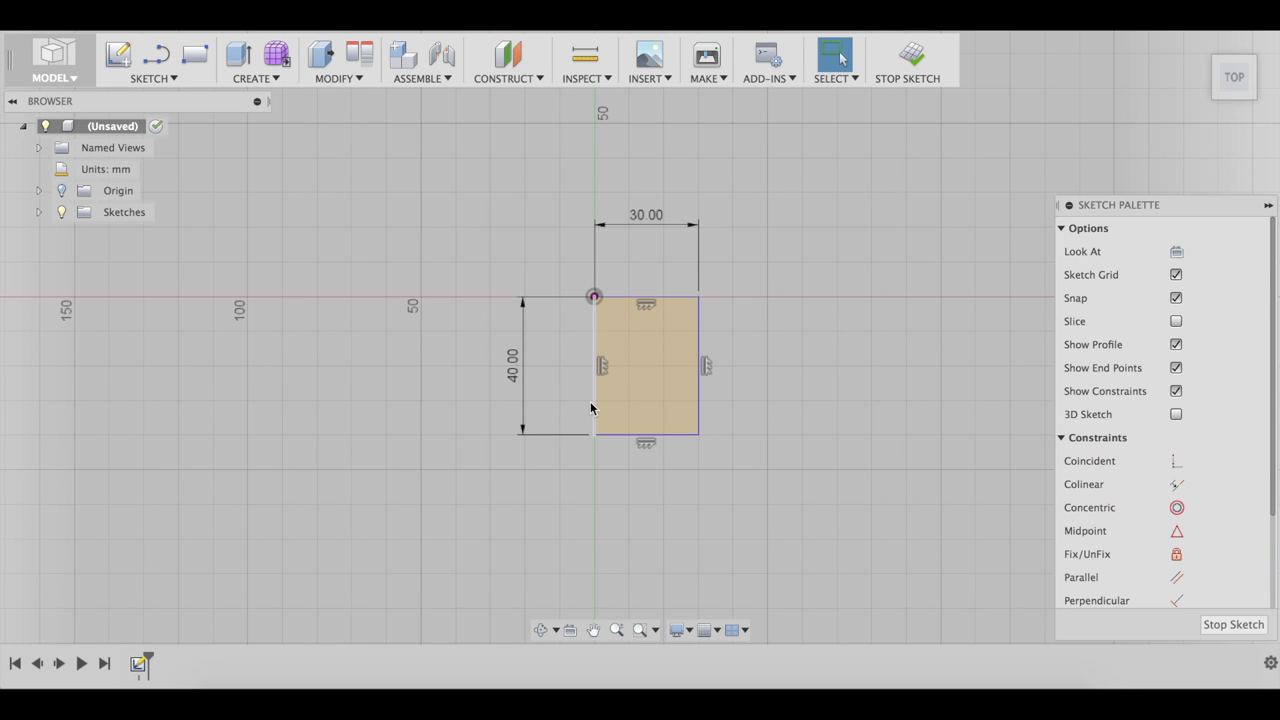
{"action": "scroll", "coordinate": [622, 406], "scroll_direction": "up", "scroll_amount": 4}
{"action": "left_click_drag", "start_coordinate": [649, 109], "coordinate": [662, 216]}
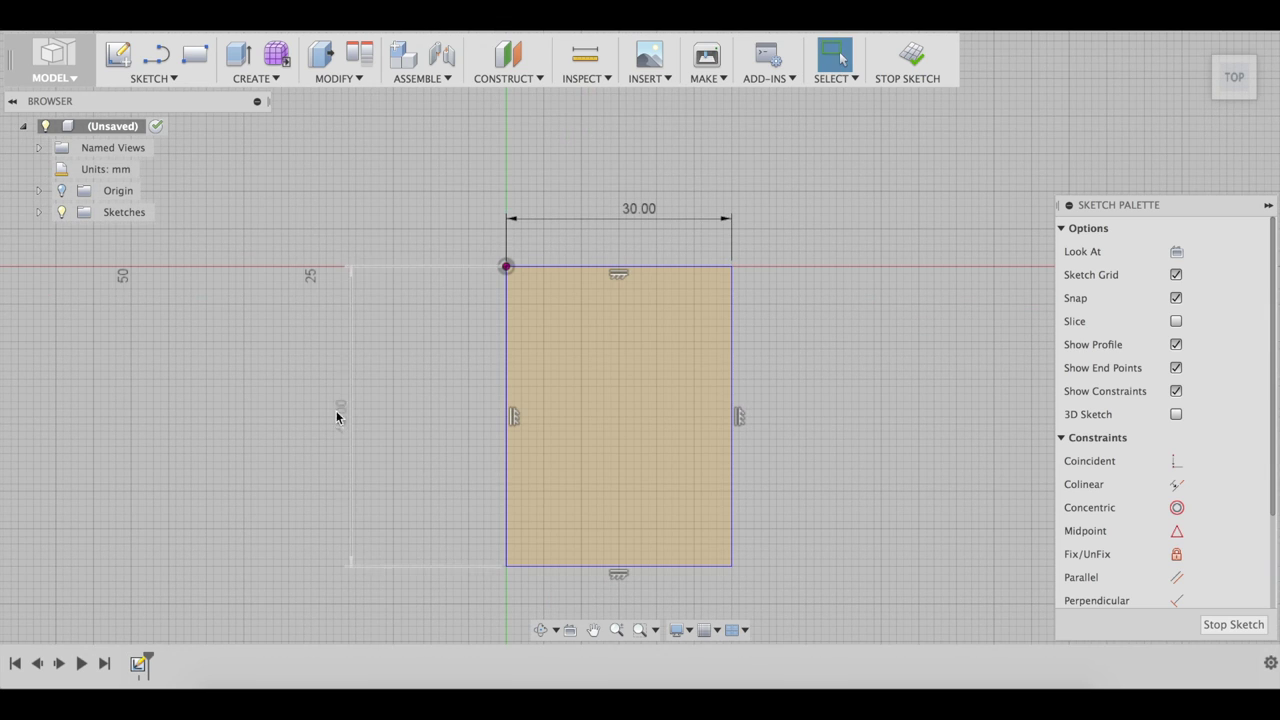
Step: Draw three lines forming a slot about 21 mm long and 2.9 mm high, inward from the rectangle's right edge near its lower end
{"action": "key", "text": "l"}
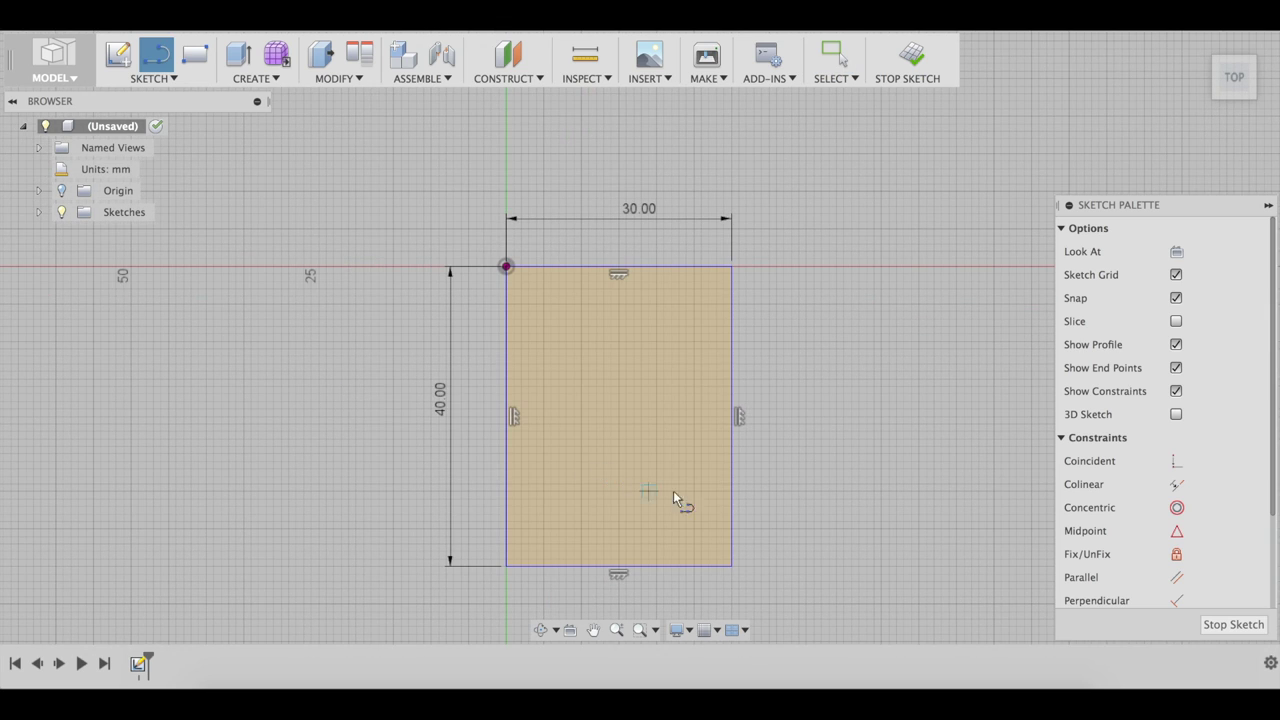
{"action": "left_click", "coordinate": [731, 512]}
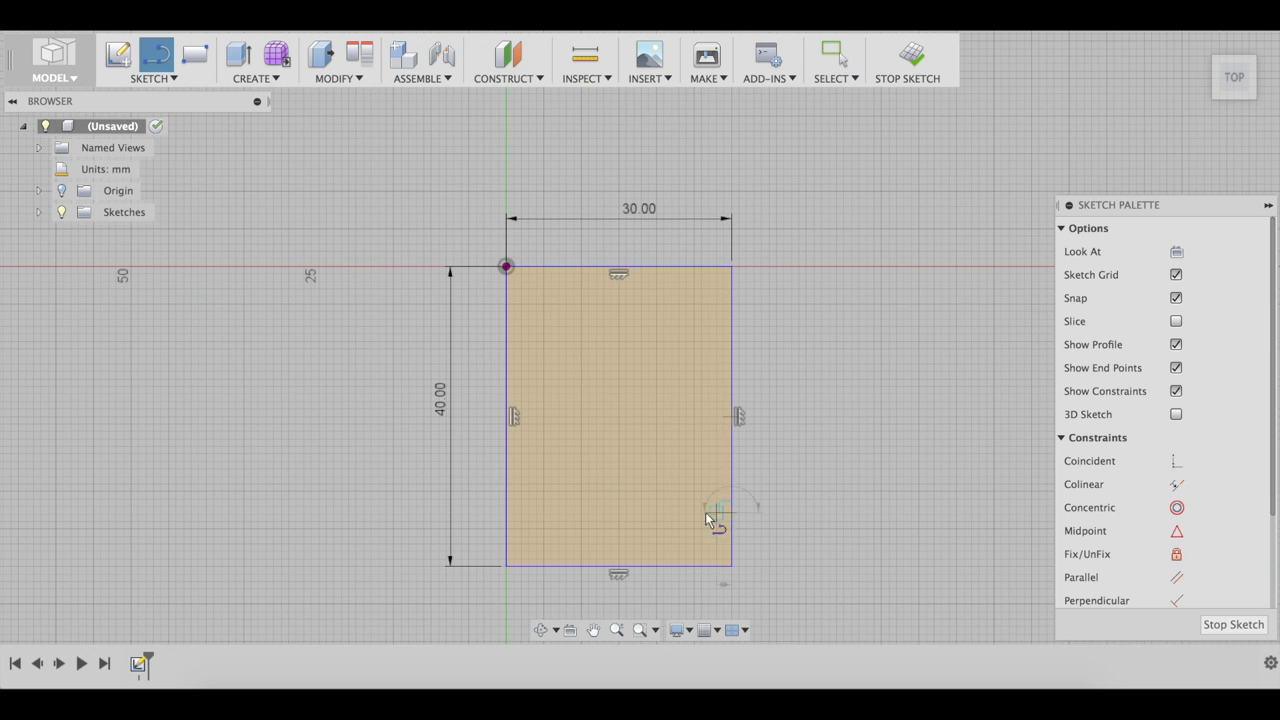
{"action": "left_click", "coordinate": [577, 509]}
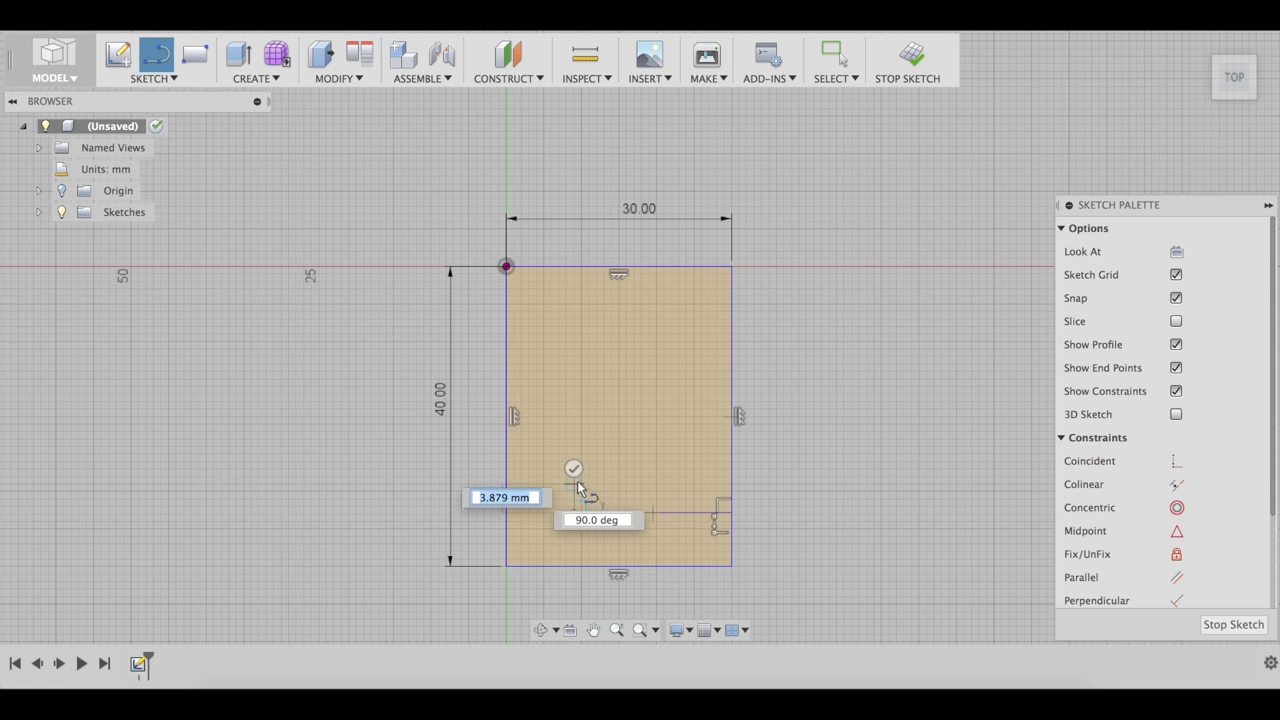
{"action": "left_click", "coordinate": [577, 485]}
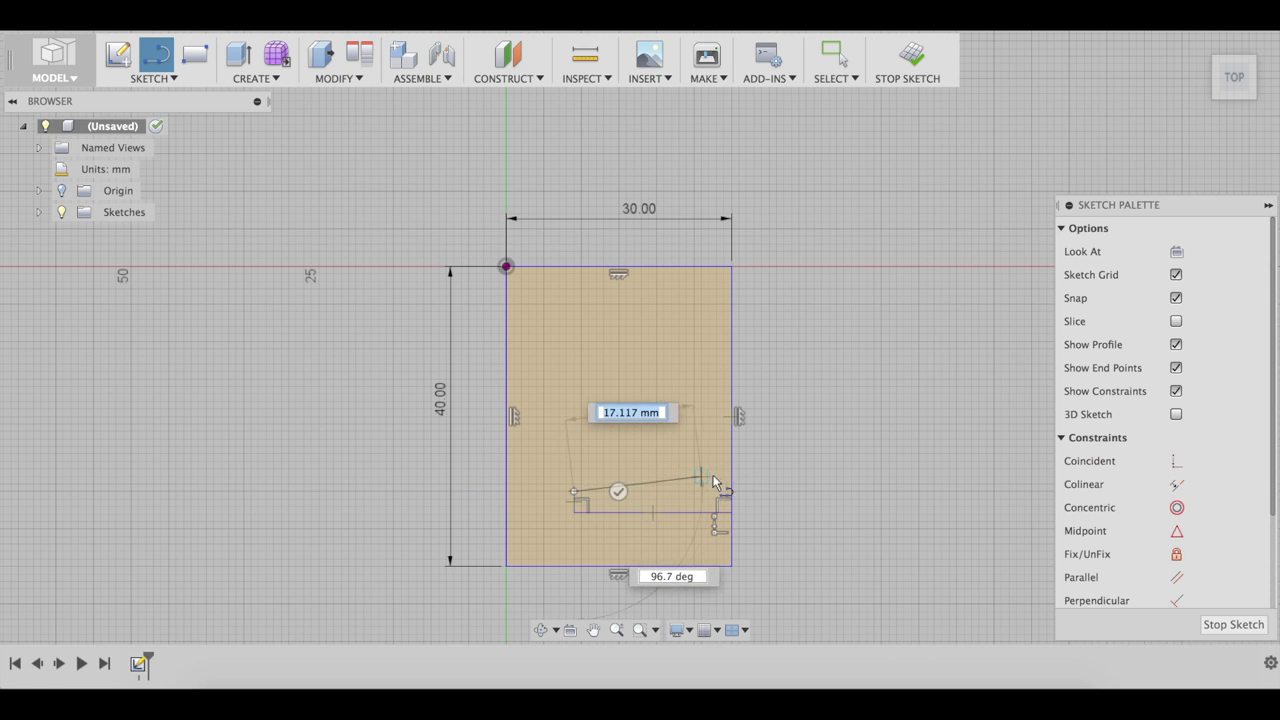
{"action": "left_click", "coordinate": [730, 492]}
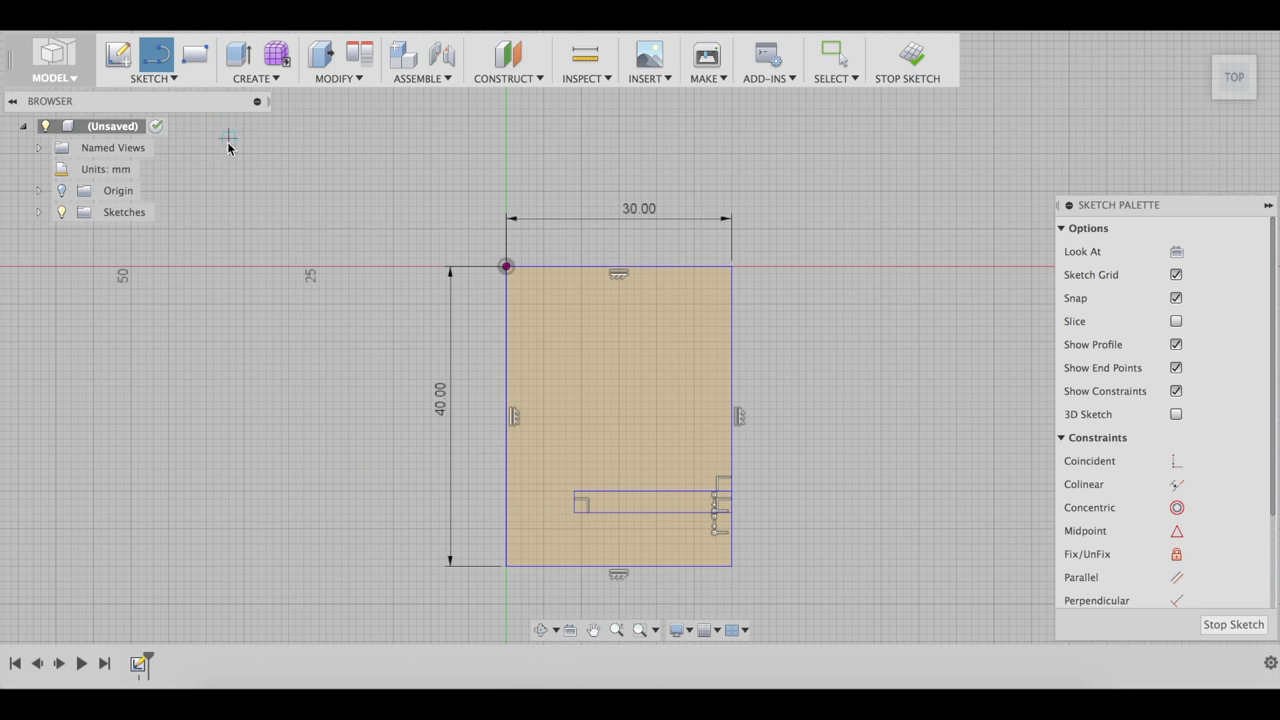
Step: Dimension the distance between the slot's lower line and the rectangle's bottom edge as 5 mm
{"action": "key", "text": "d"}
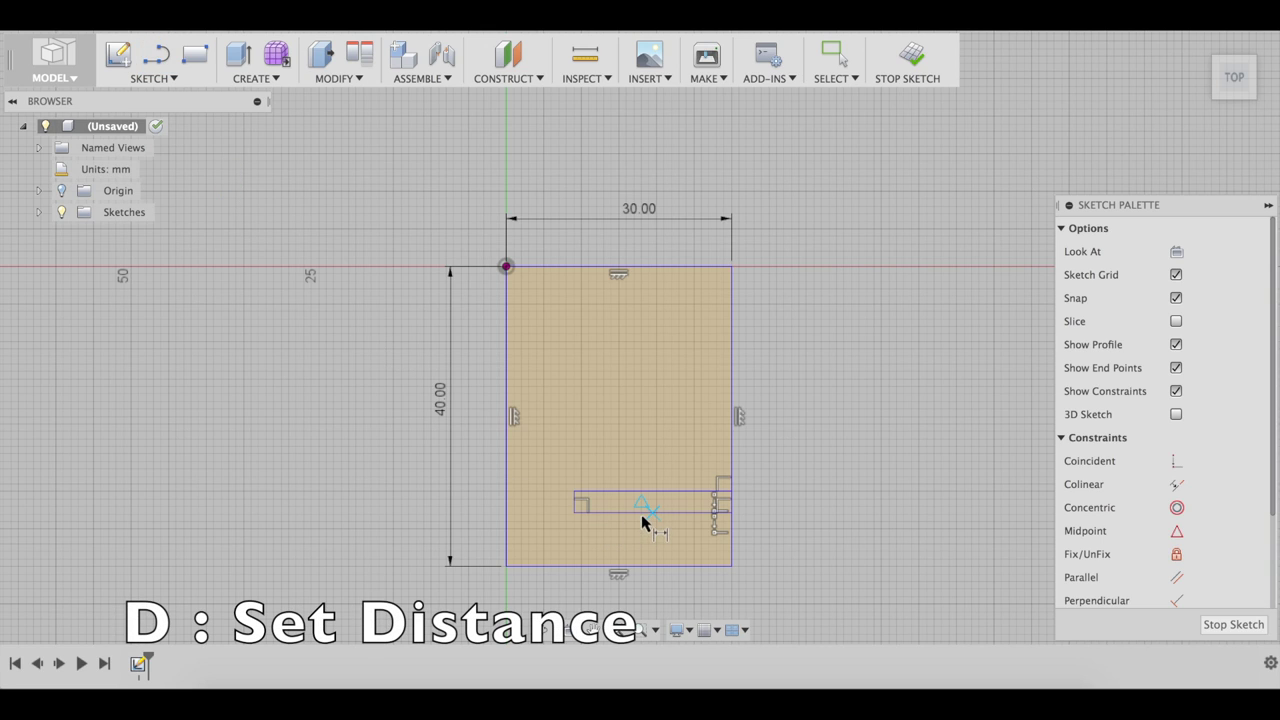
{"action": "left_click", "coordinate": [712, 515]}
{"action": "left_click", "coordinate": [713, 567]}
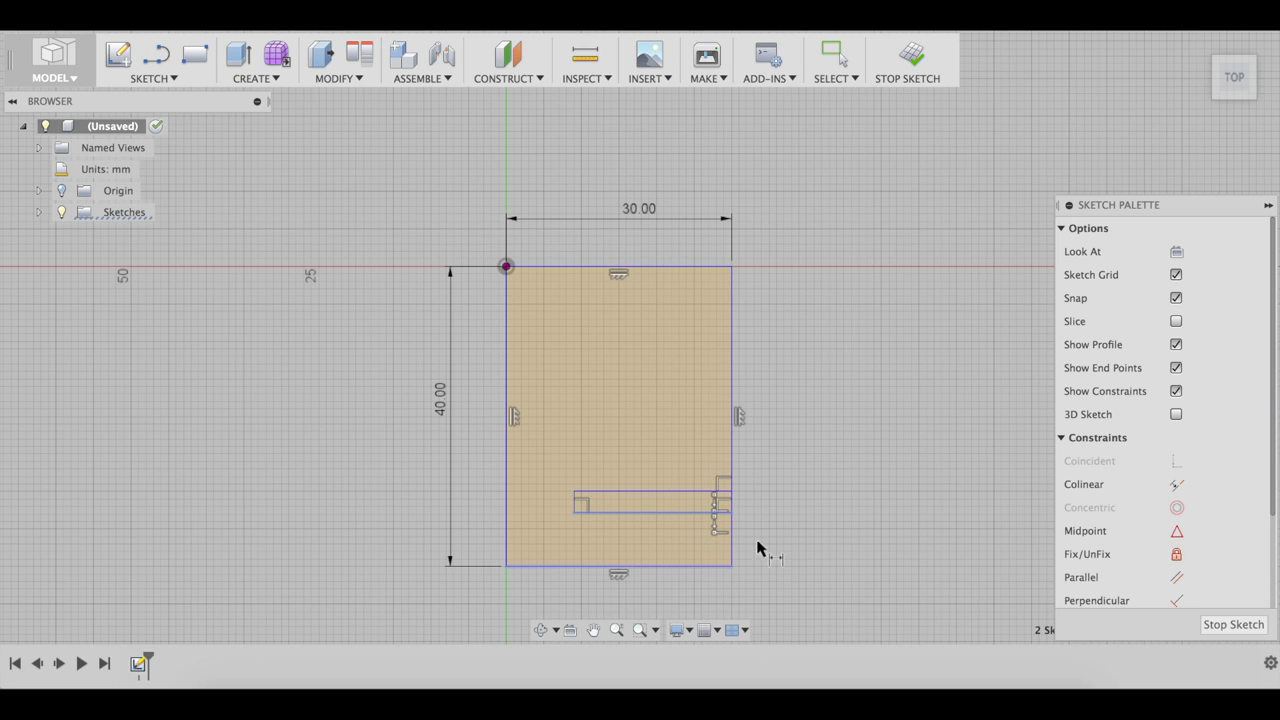
{"action": "left_click", "coordinate": [818, 545]}
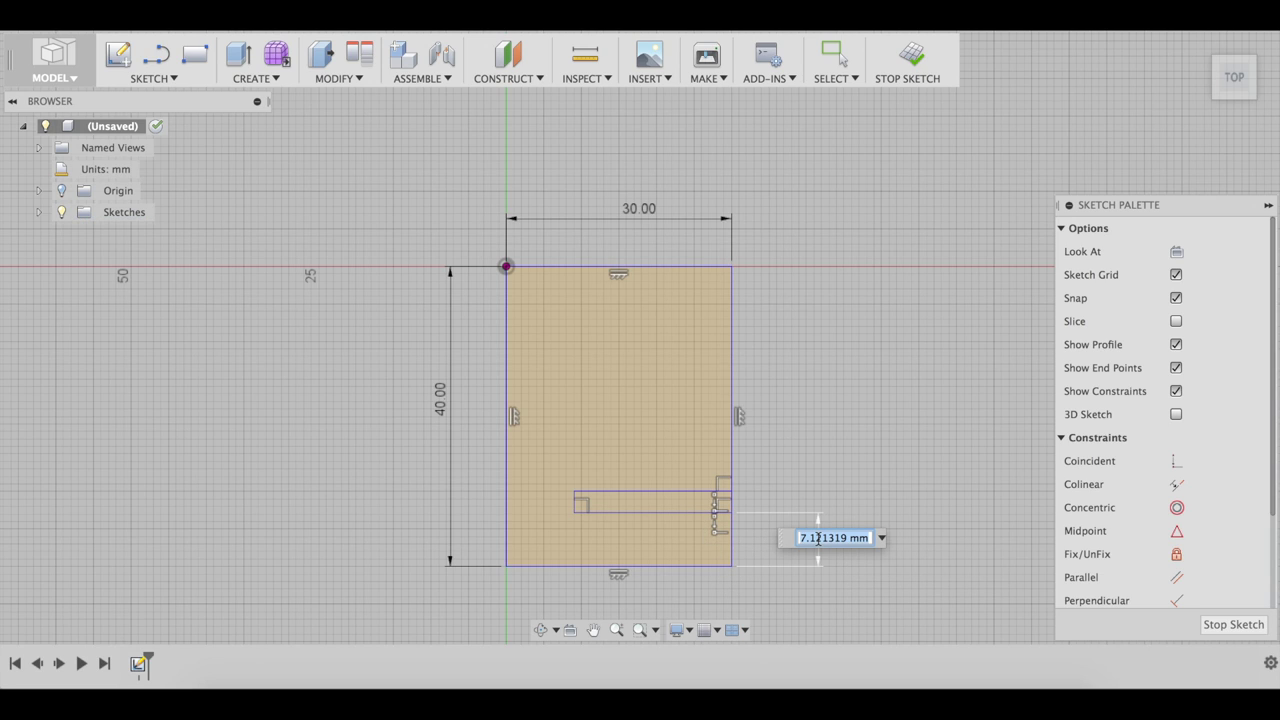
{"action": "type", "text": "5"}
{"action": "key", "text": "Return"}
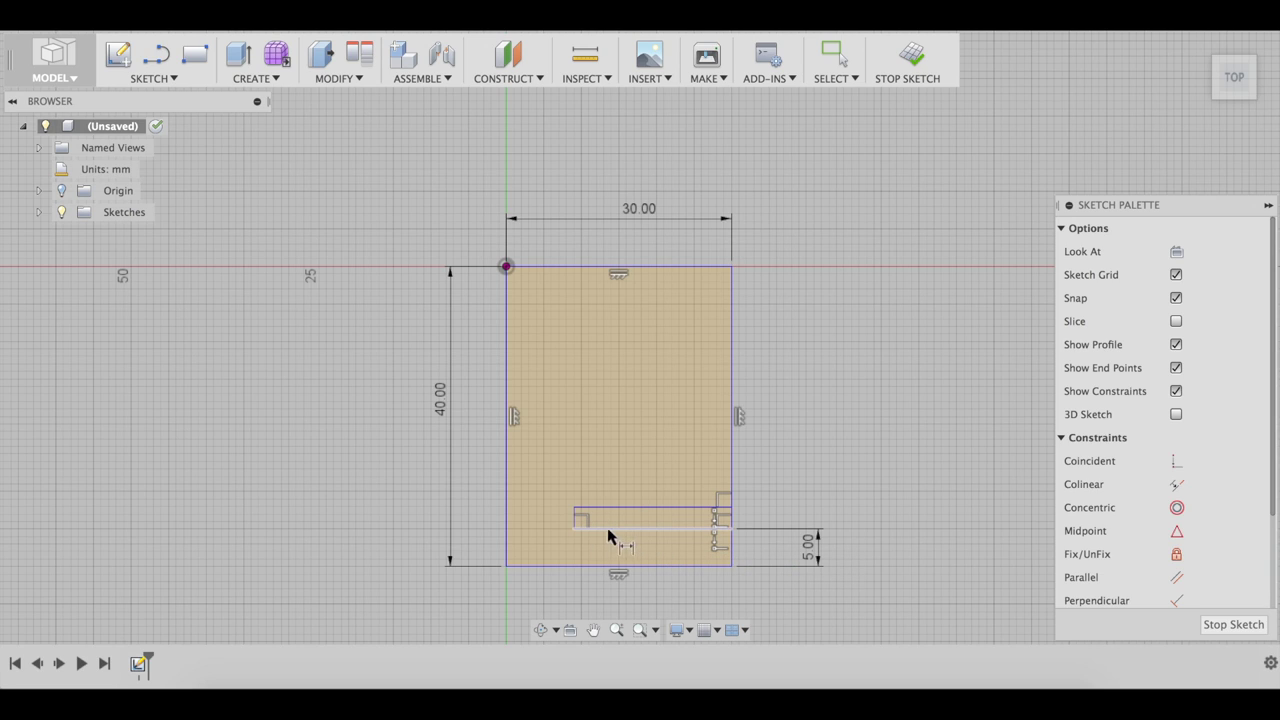
Step: Dimension the slot's lower line to a length of 20 mm
{"action": "left_click", "coordinate": [616, 529]}
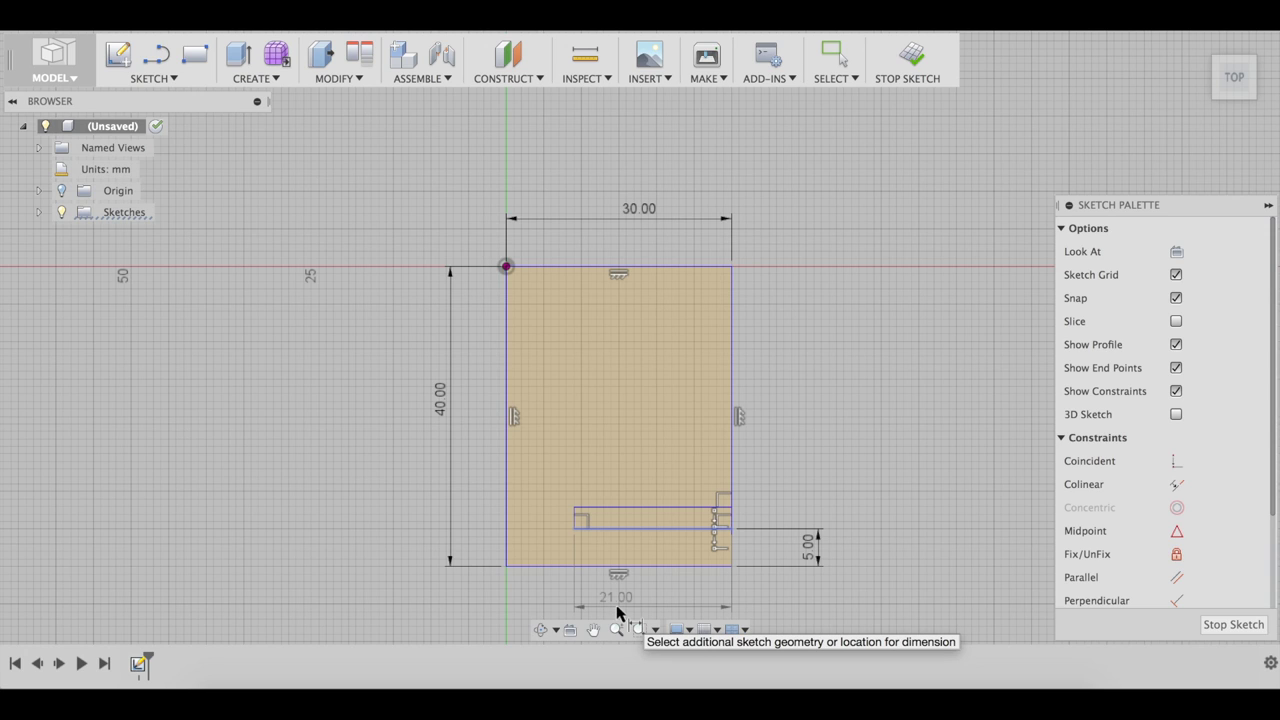
{"action": "left_click", "coordinate": [617, 613]}
{"action": "type", "text": "20"}
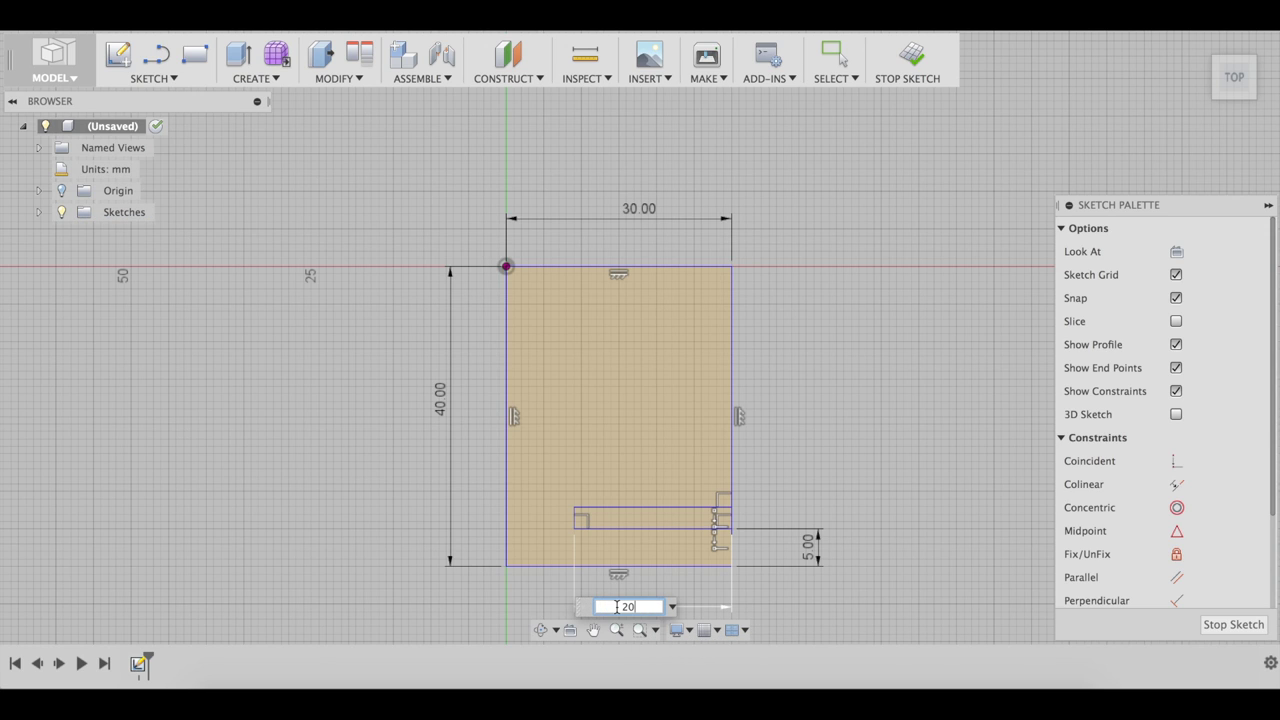
{"action": "key", "text": "Return"}
Step: Dimension the slot's height as 4 mm and trim the rectangle's right edge across the slot opening
{"action": "middle_click_drag", "start_coordinate": [549, 486], "coordinate": [586, 434]}
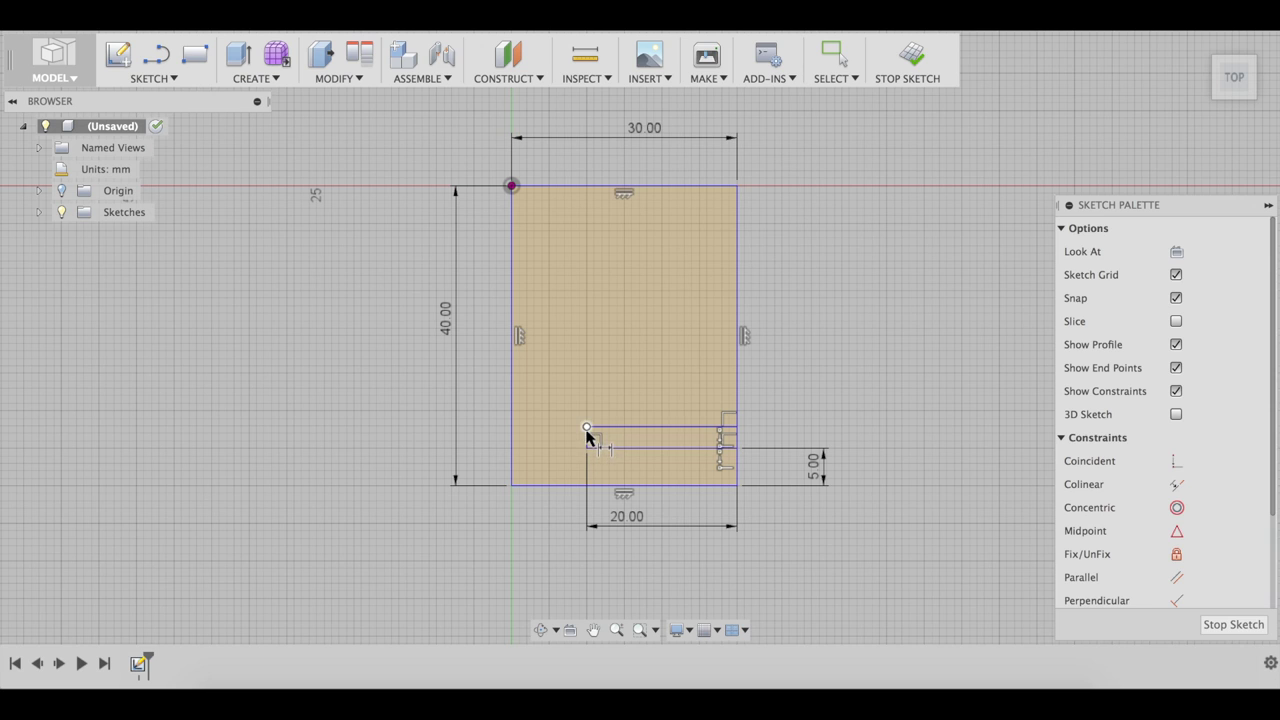
{"action": "scroll", "coordinate": [582, 449], "scroll_direction": "up", "scroll_amount": 4}
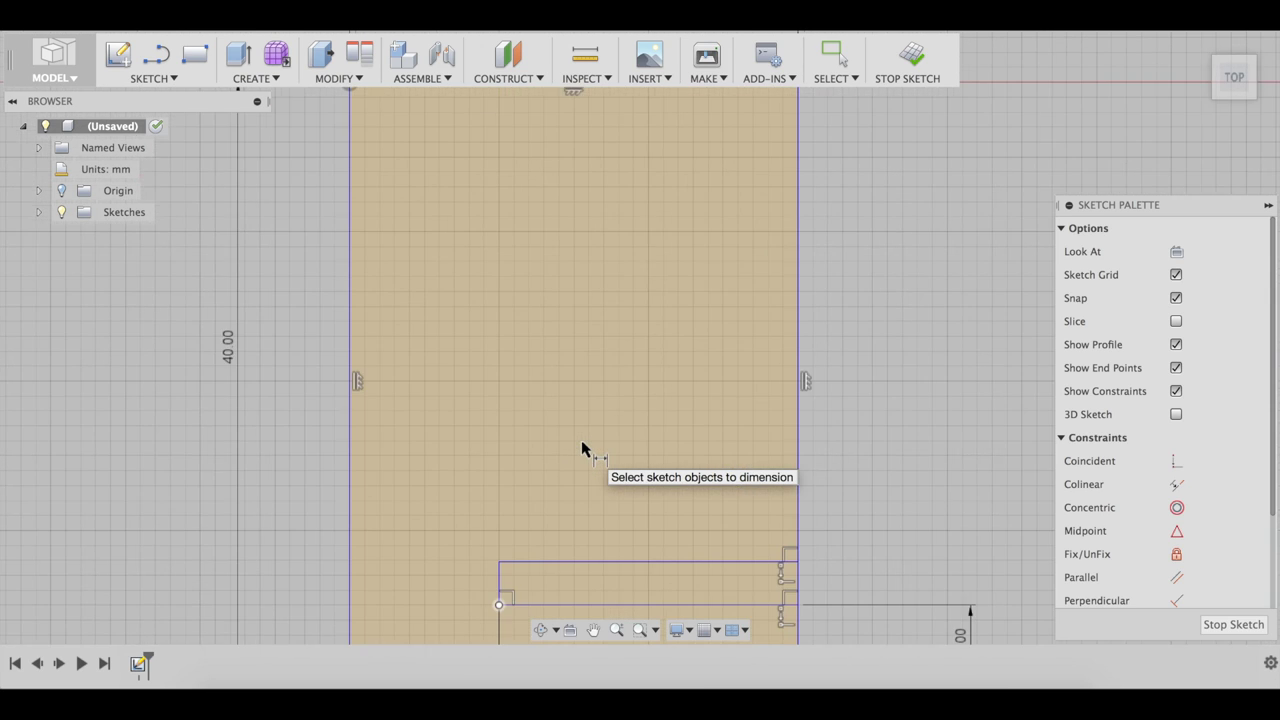
{"action": "middle_click_drag", "start_coordinate": [582, 449], "coordinate": [584, 301]}
{"action": "left_click", "coordinate": [501, 415]}
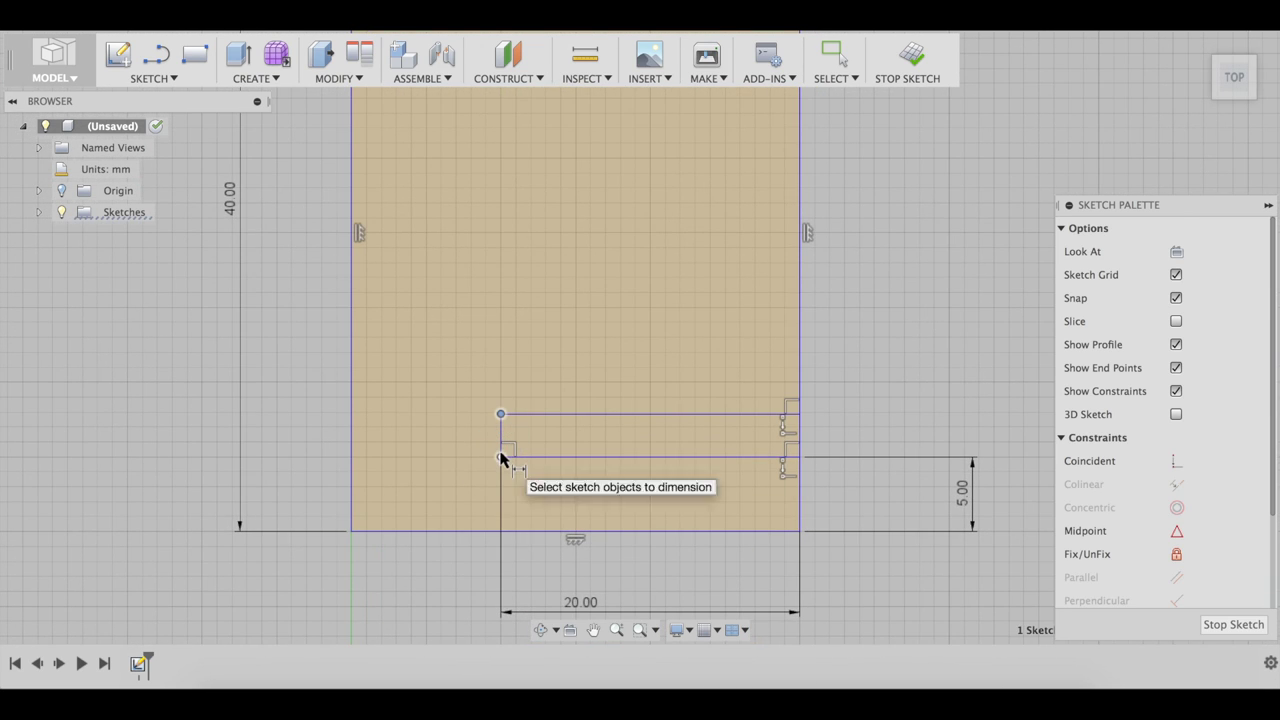
{"action": "left_click", "coordinate": [501, 458]}
{"action": "left_click", "coordinate": [281, 445]}
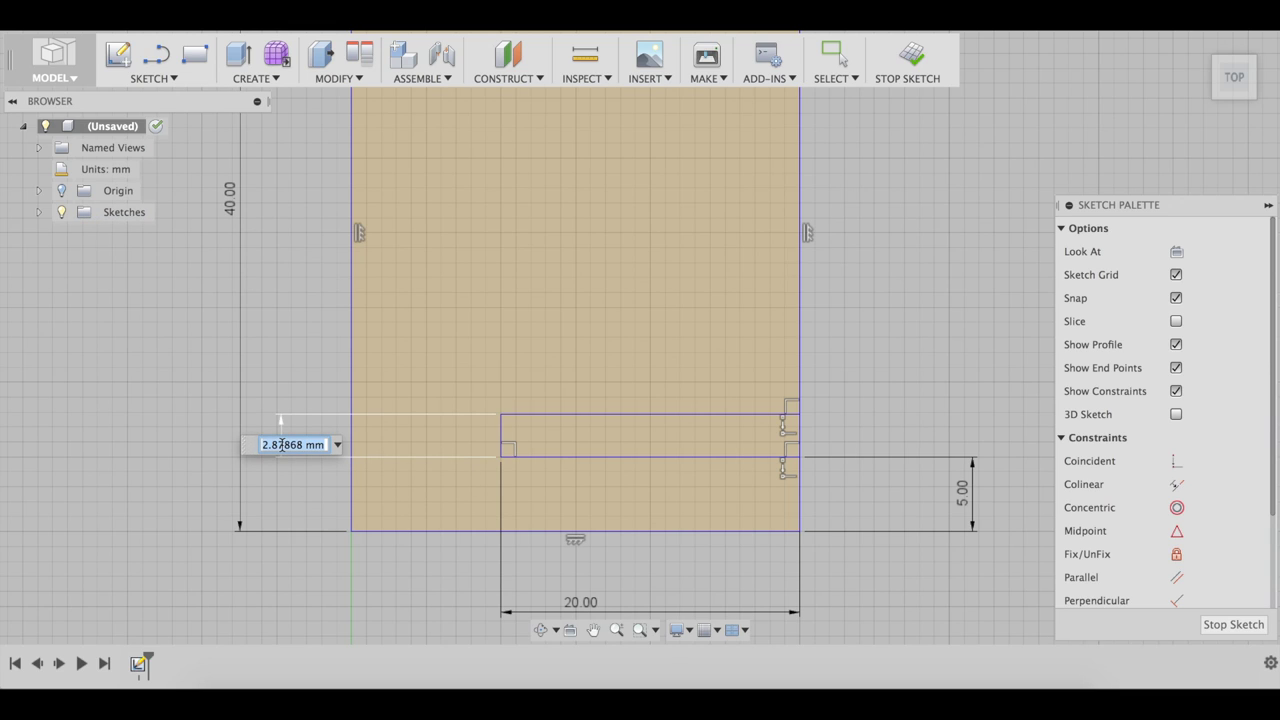
{"action": "type", "text": "4"}
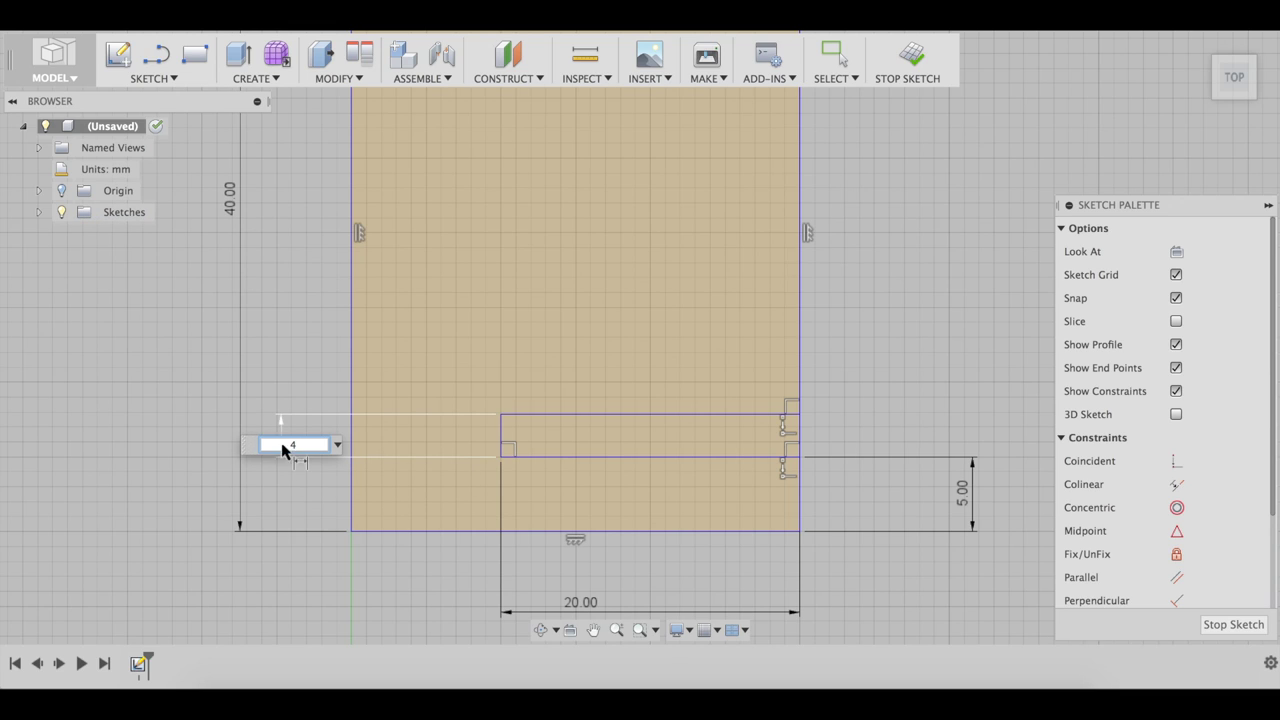
{"action": "key", "text": "Return"}
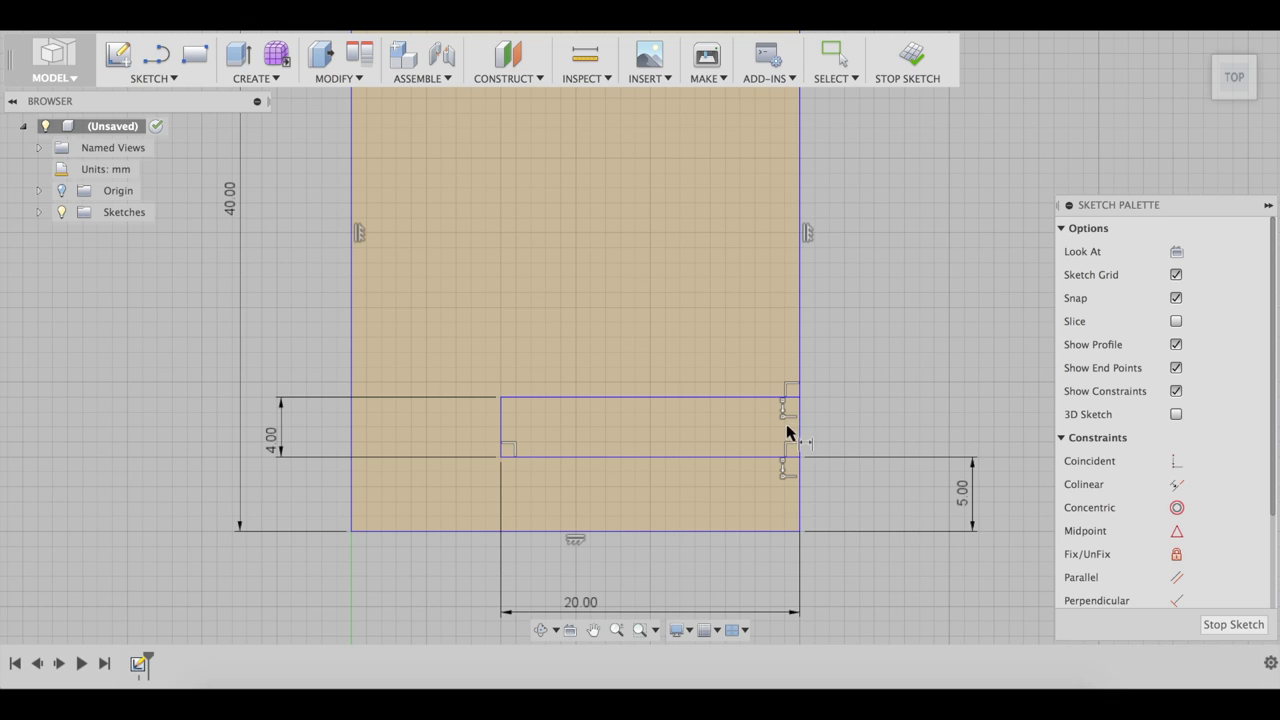
{"action": "key", "text": "t"}
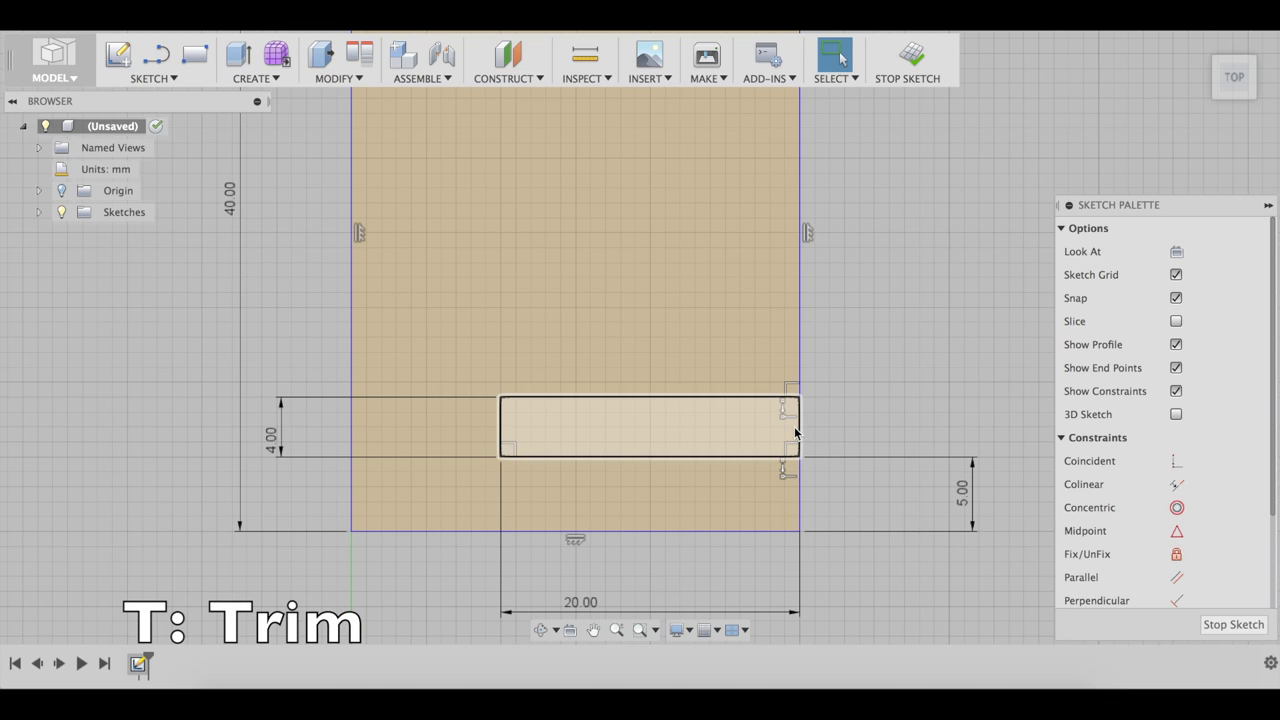
{"action": "left_click", "coordinate": [798, 430]}
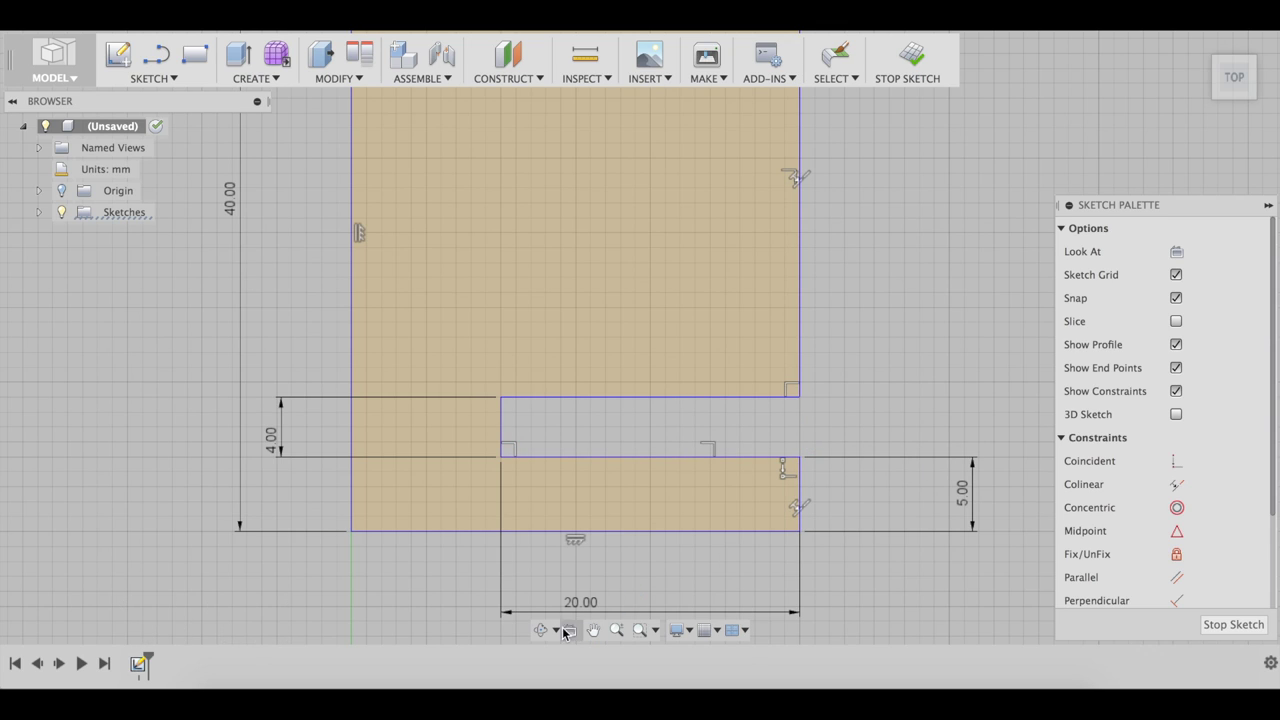
Step: Fillet the rectangle's lower-left corner with a 7 mm radius
{"action": "left_click", "coordinate": [151, 78]}
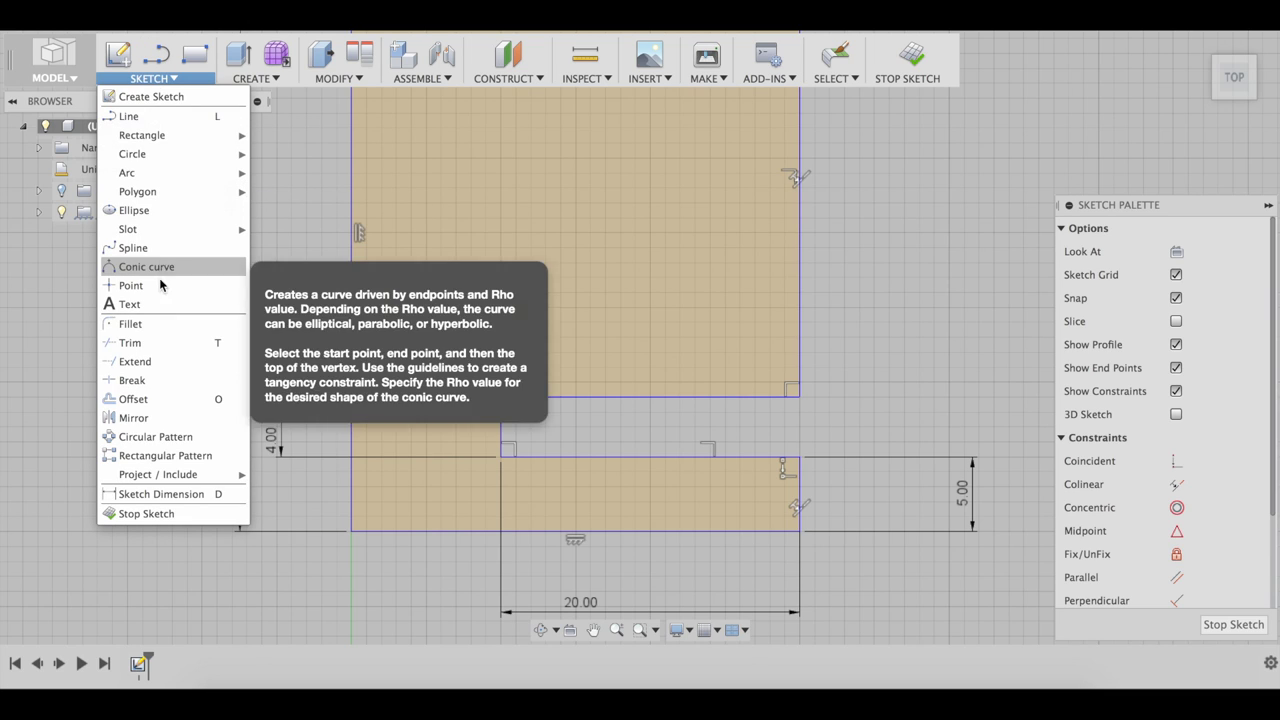
{"action": "left_click", "coordinate": [152, 324]}
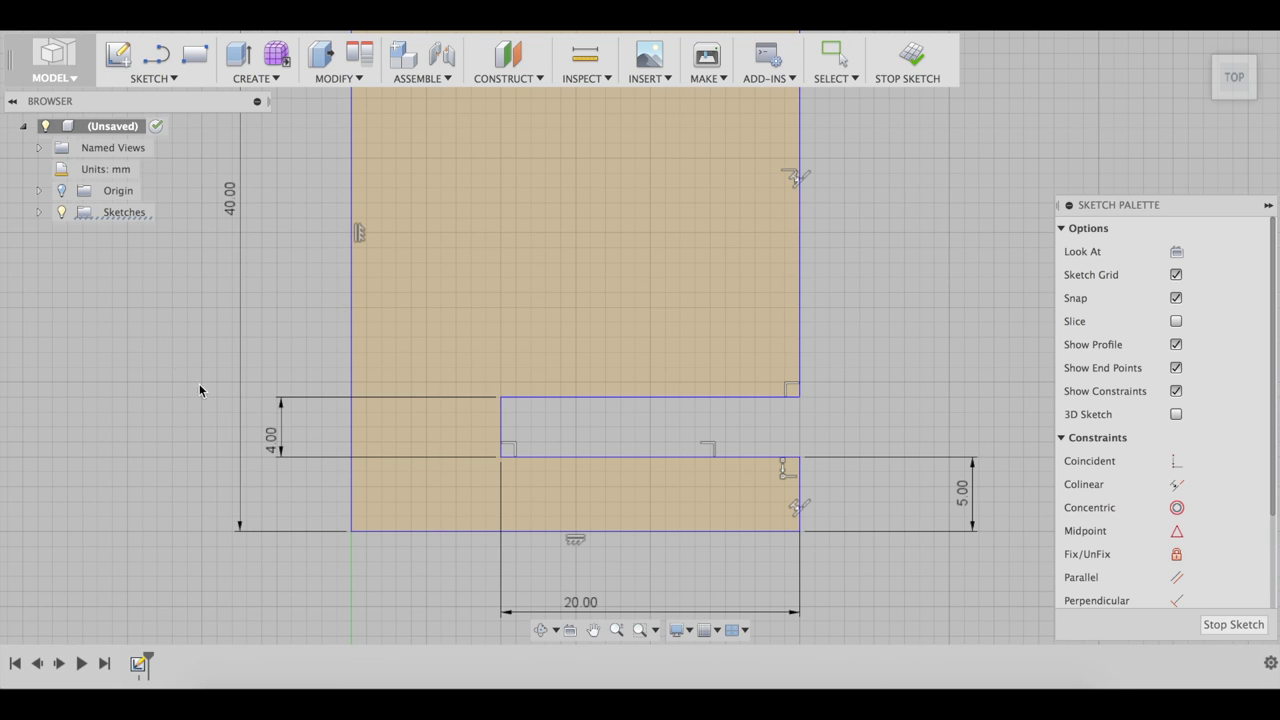
{"action": "left_click", "coordinate": [354, 530]}
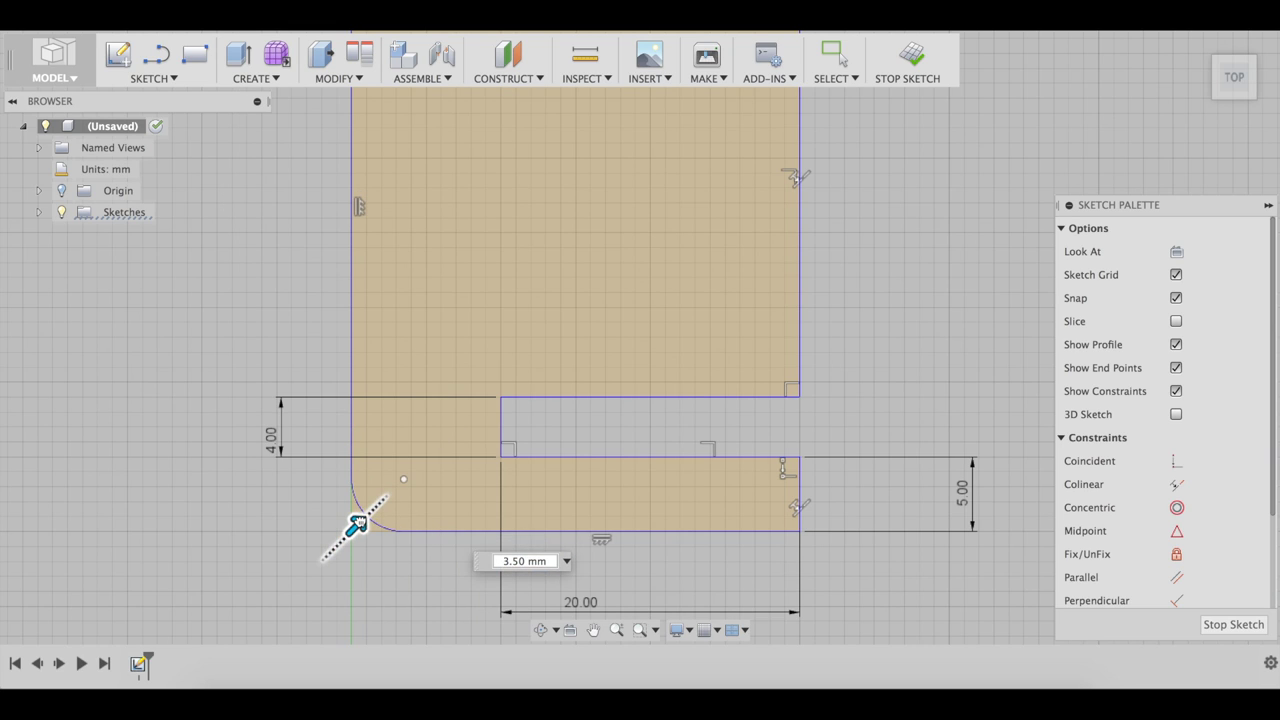
{"action": "left_click_drag", "start_coordinate": [357, 521], "coordinate": [368, 513]}
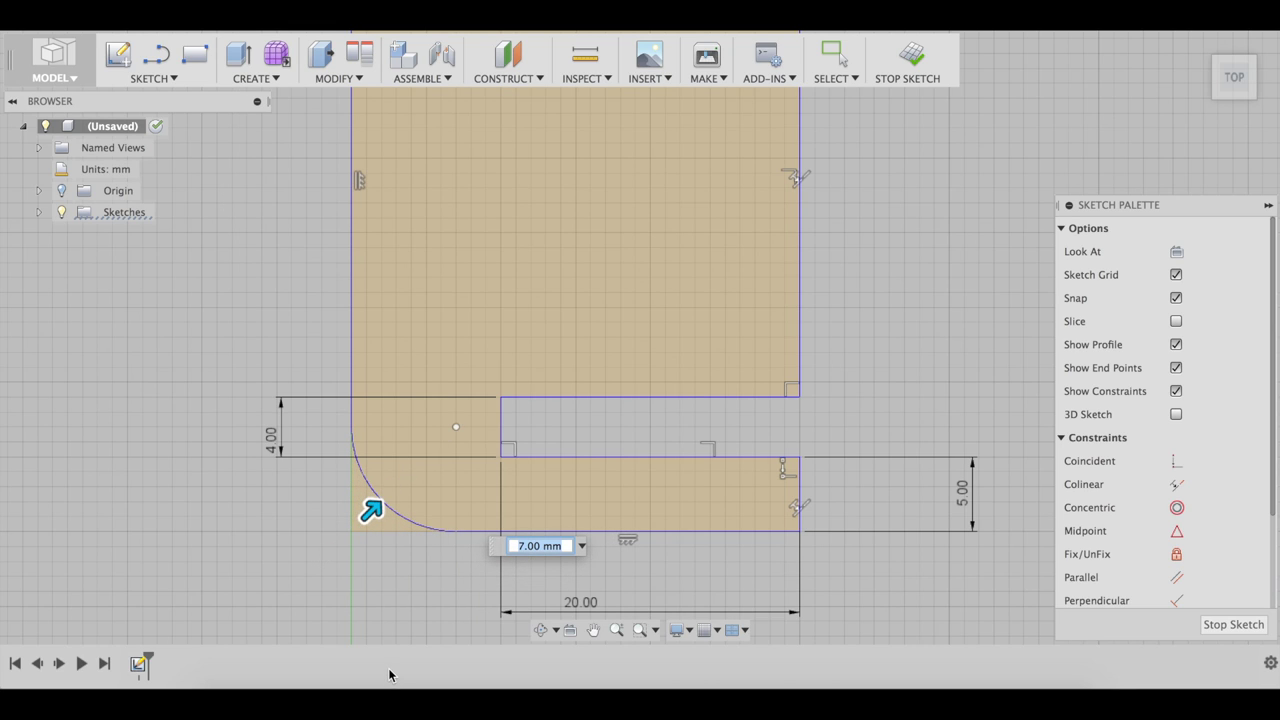
{"action": "key", "text": "Return"}
Step: Draw a two-point spline from the slot's lower-right corner to the profile's bottom edge, ending roughly below the slot's middle
{"action": "scroll", "coordinate": [663, 528], "scroll_direction": "up", "scroll_amount": 2}
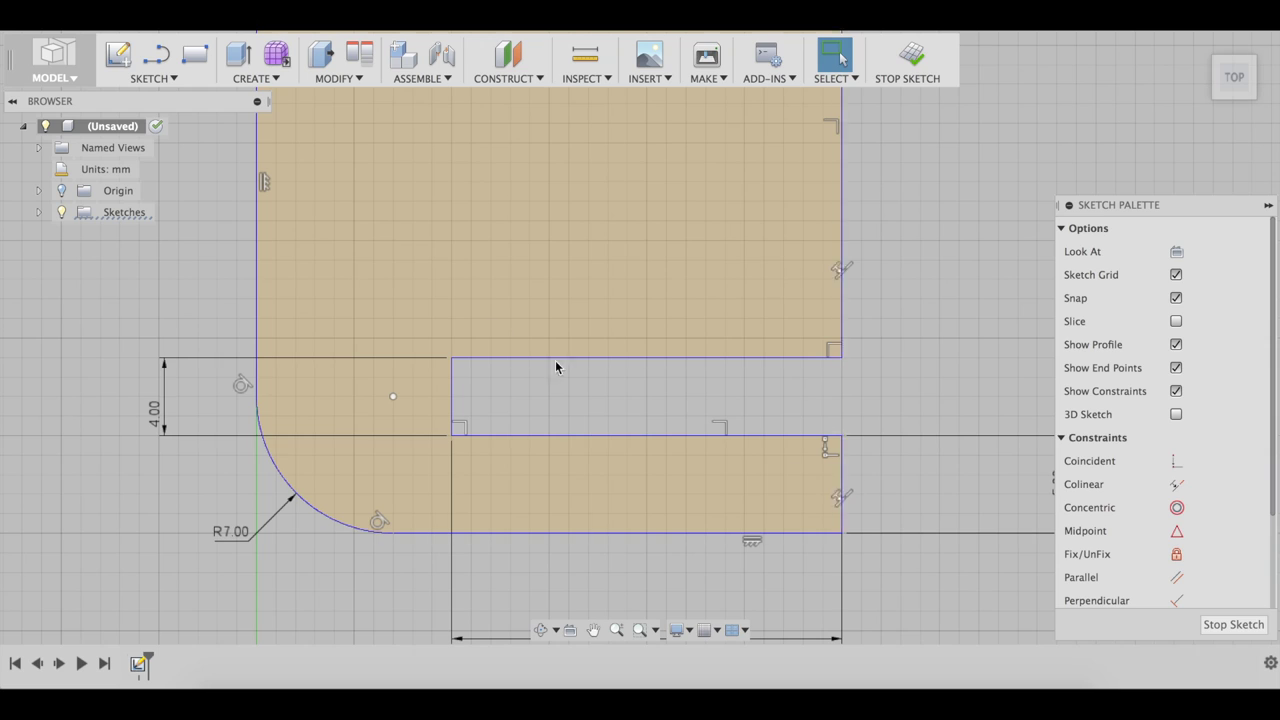
{"action": "left_click", "coordinate": [172, 79]}
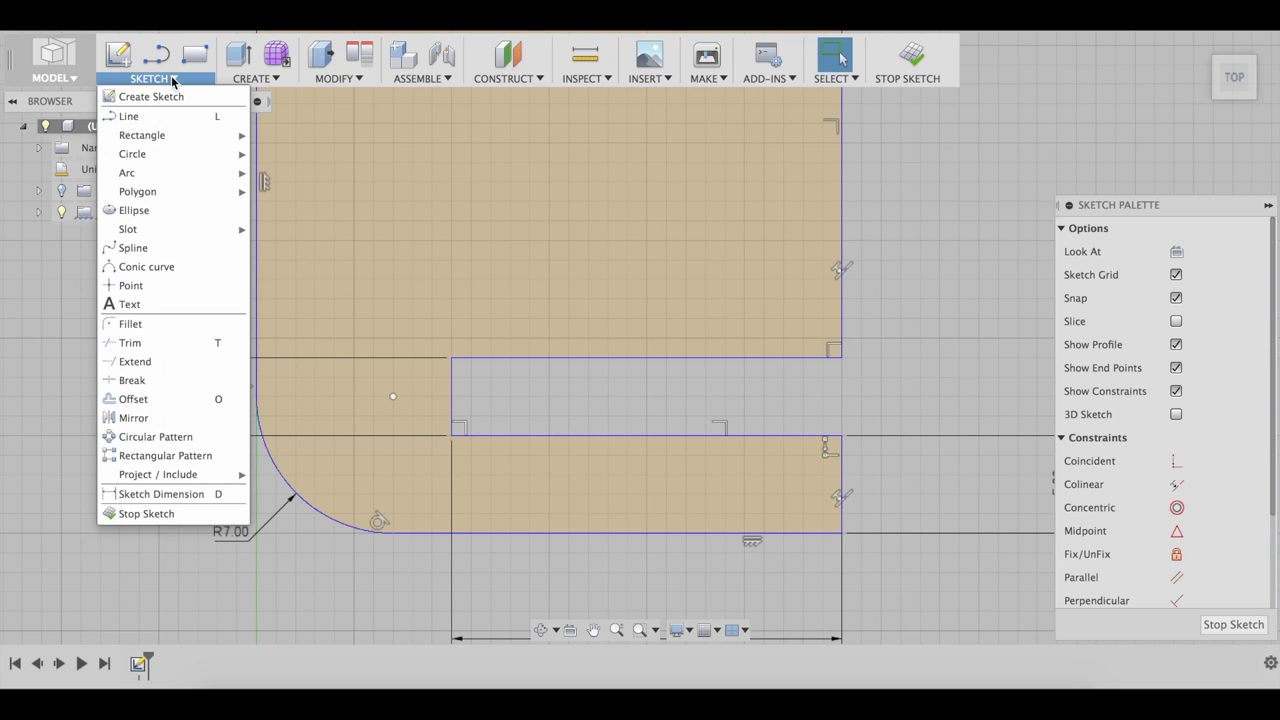
{"action": "left_click", "coordinate": [160, 247]}
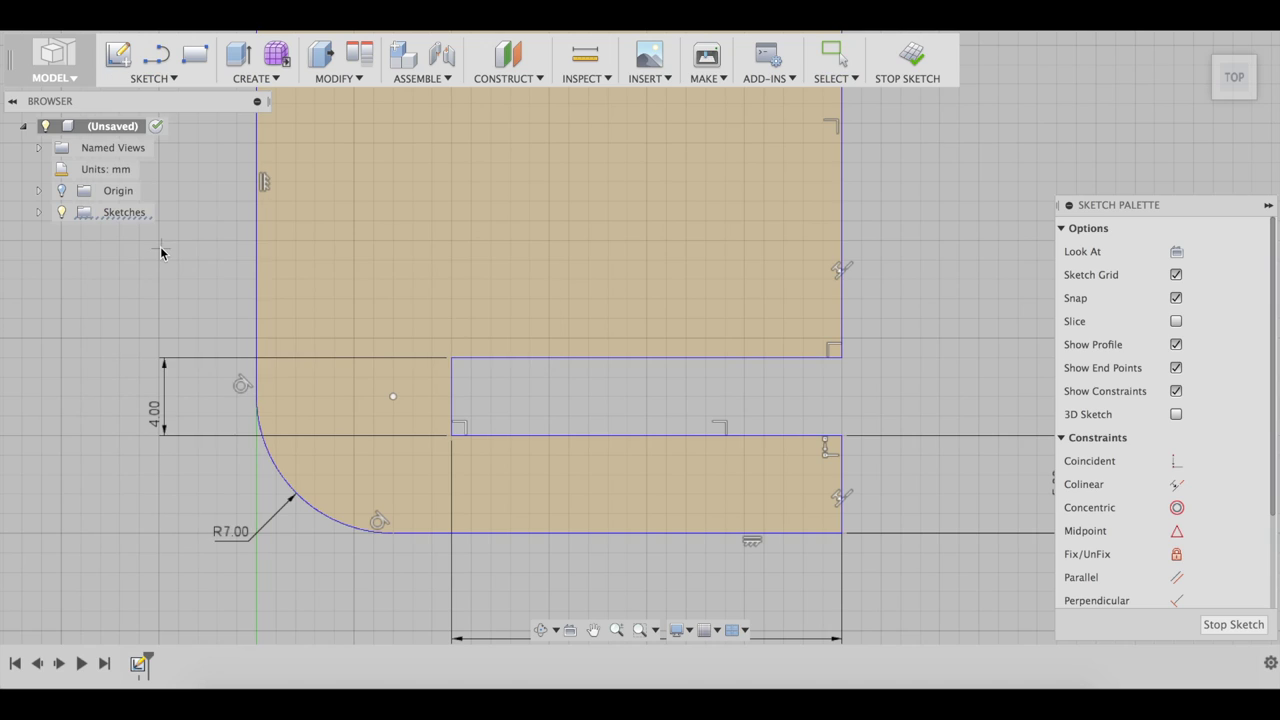
{"action": "left_click", "coordinate": [842, 436]}
{"action": "left_click", "coordinate": [667, 531]}
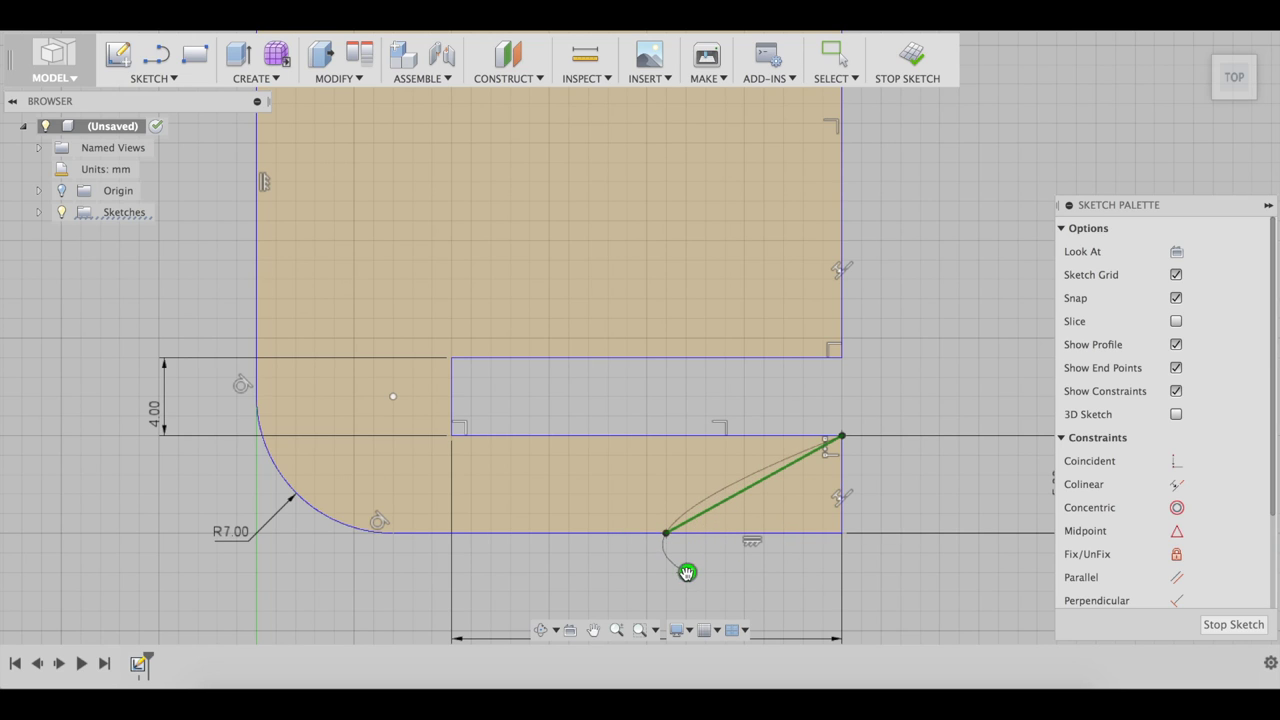
{"action": "key", "text": "Return"}
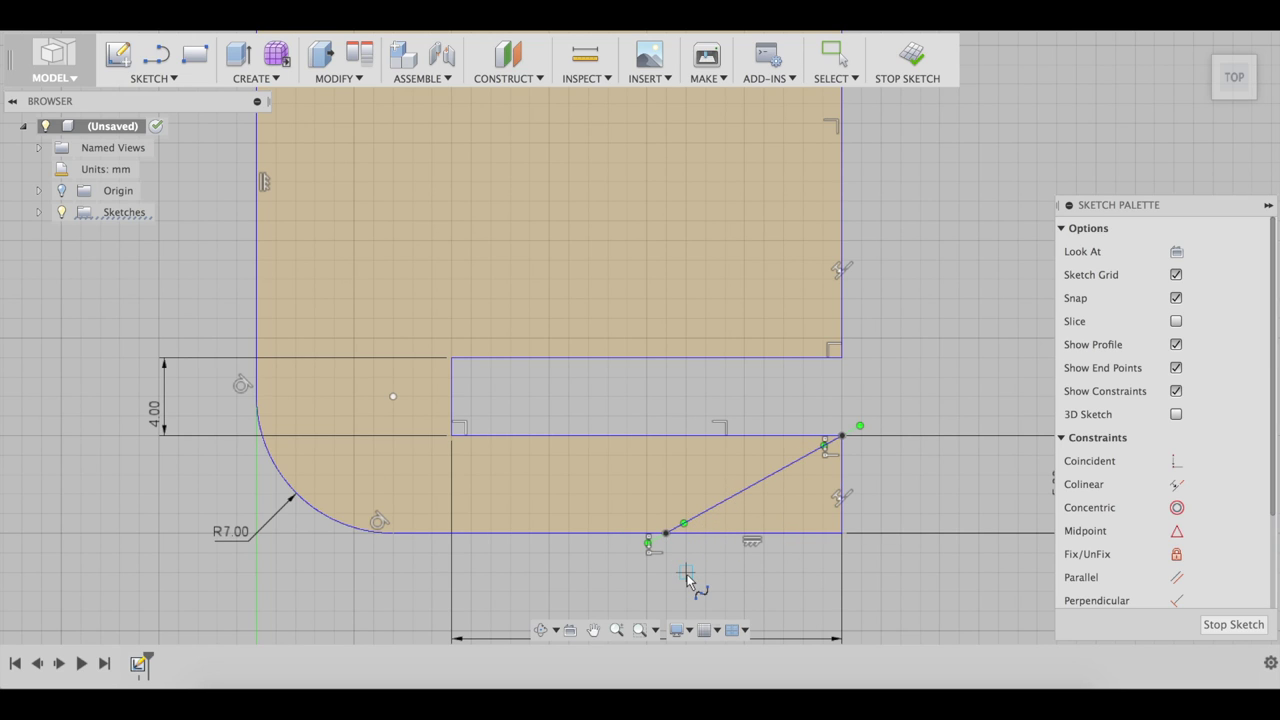
Step: Adjust the tangent handles at both spline ends so it bulges outward and meets the bottom edge tangentially
{"action": "left_click", "coordinate": [859, 426]}
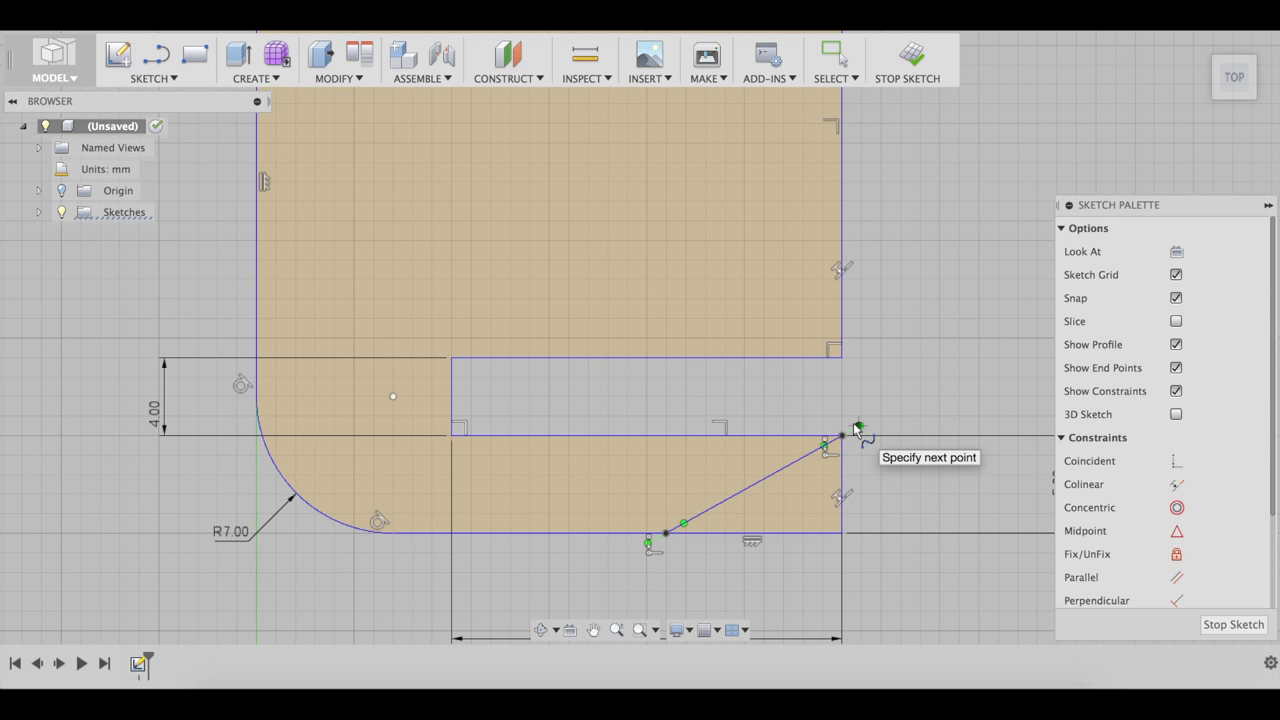
{"action": "key", "text": "Escape"}
{"action": "left_click_drag", "start_coordinate": [860, 427], "coordinate": [852, 425]}
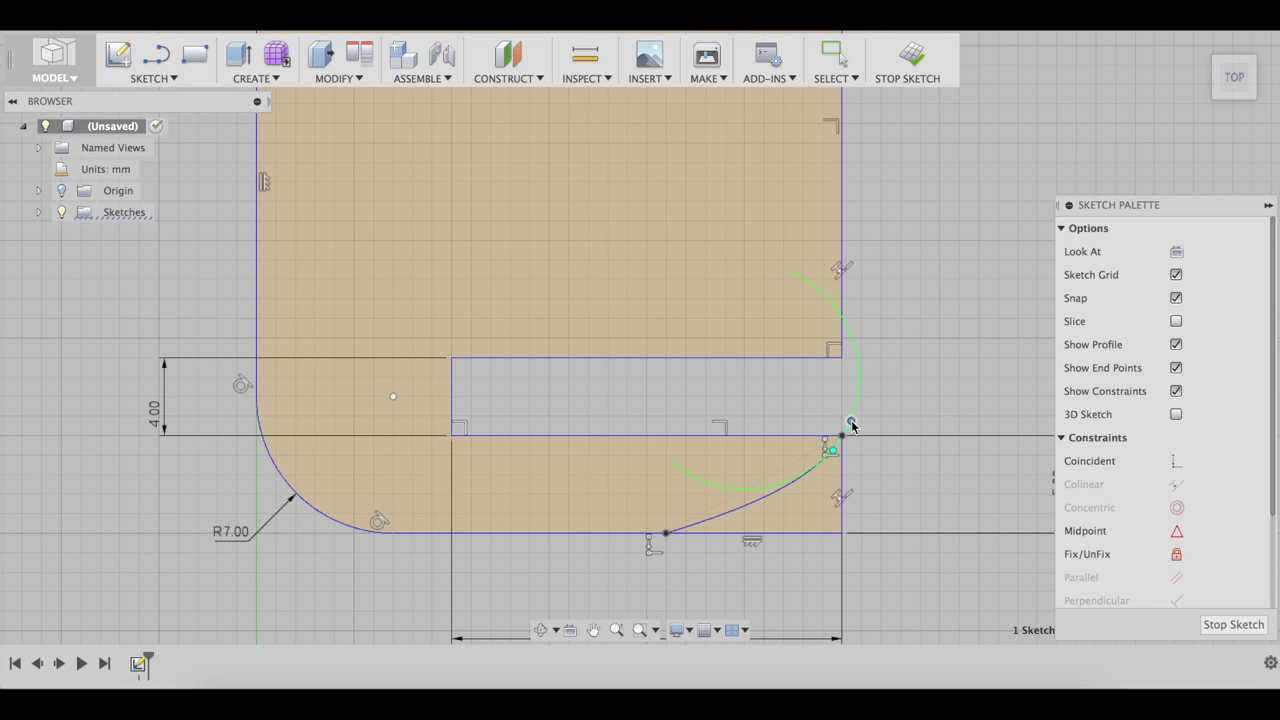
{"action": "left_click", "coordinate": [667, 534]}
{"action": "mouse_move", "coordinate": [642, 541]}
{"action": "left_mouse_down"}
{"action": "mouse_move", "coordinate": [600, 540]}
{"action": "mouse_move", "coordinate": [654, 531]}
{"action": "mouse_move", "coordinate": [650, 544]}
{"action": "left_mouse_up"}
{"action": "key", "text": "Escape"}
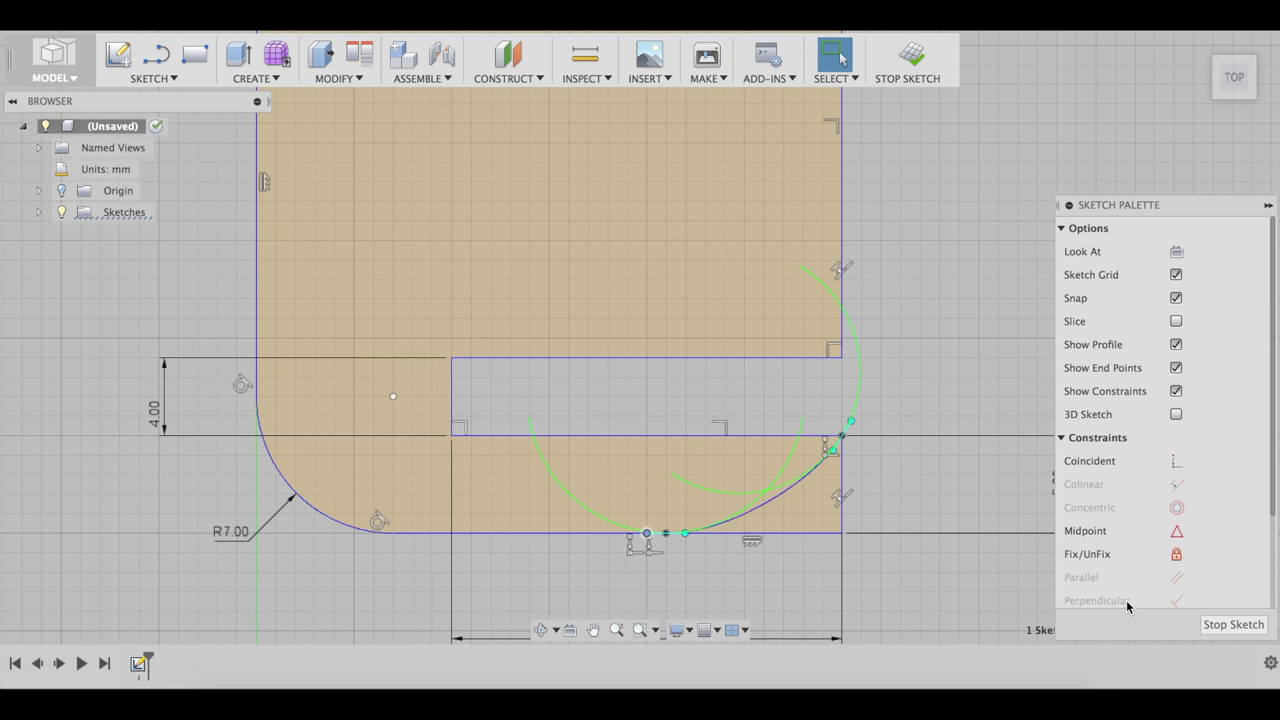
{"action": "left_click", "coordinate": [905, 480]}
{"action": "left_click", "coordinate": [903, 481]}
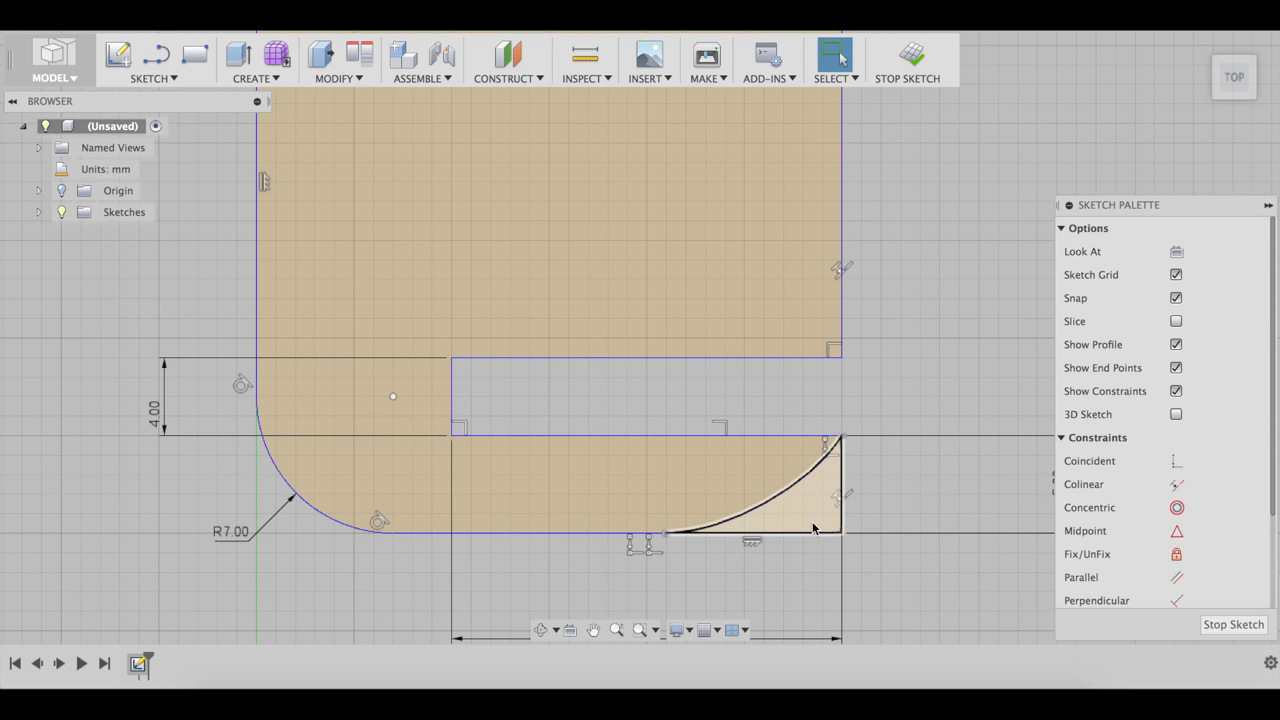
Step: Trim the short right edge and the bottom edge segment outside the spline at the profile's lower-right corner
{"action": "key", "text": "t"}
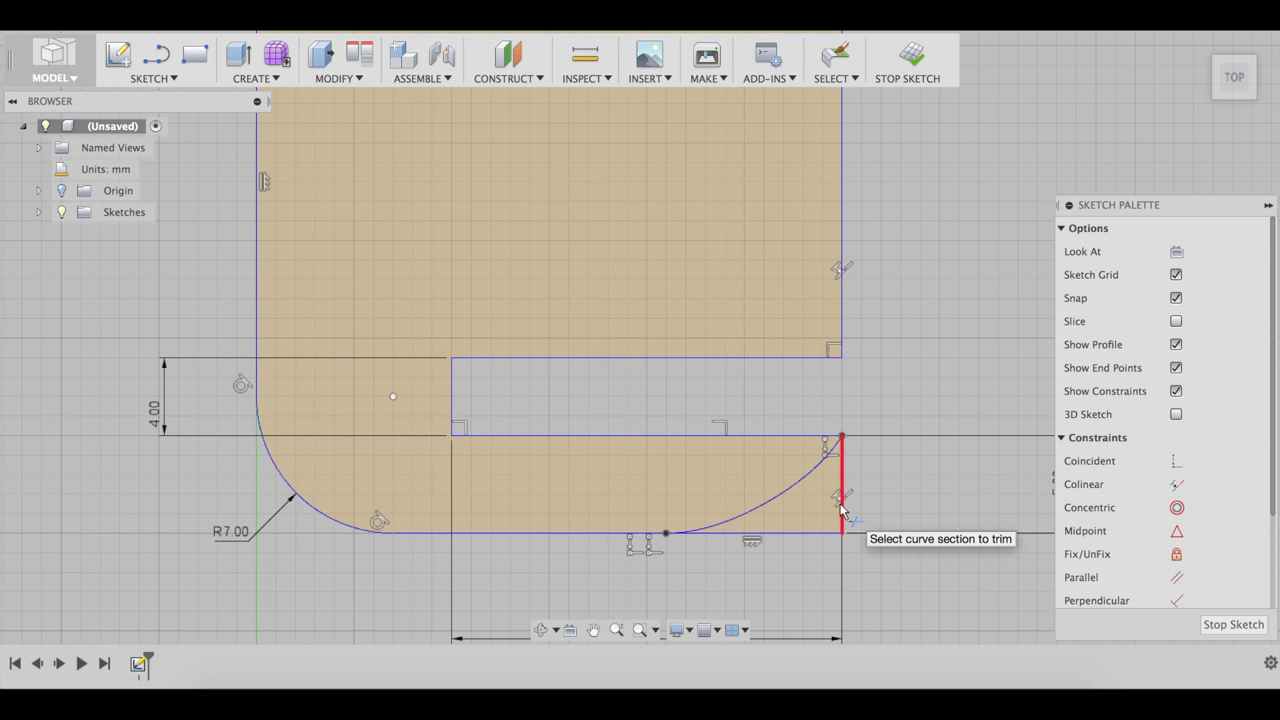
{"action": "left_click", "coordinate": [843, 510]}
{"action": "left_click", "coordinate": [810, 532]}
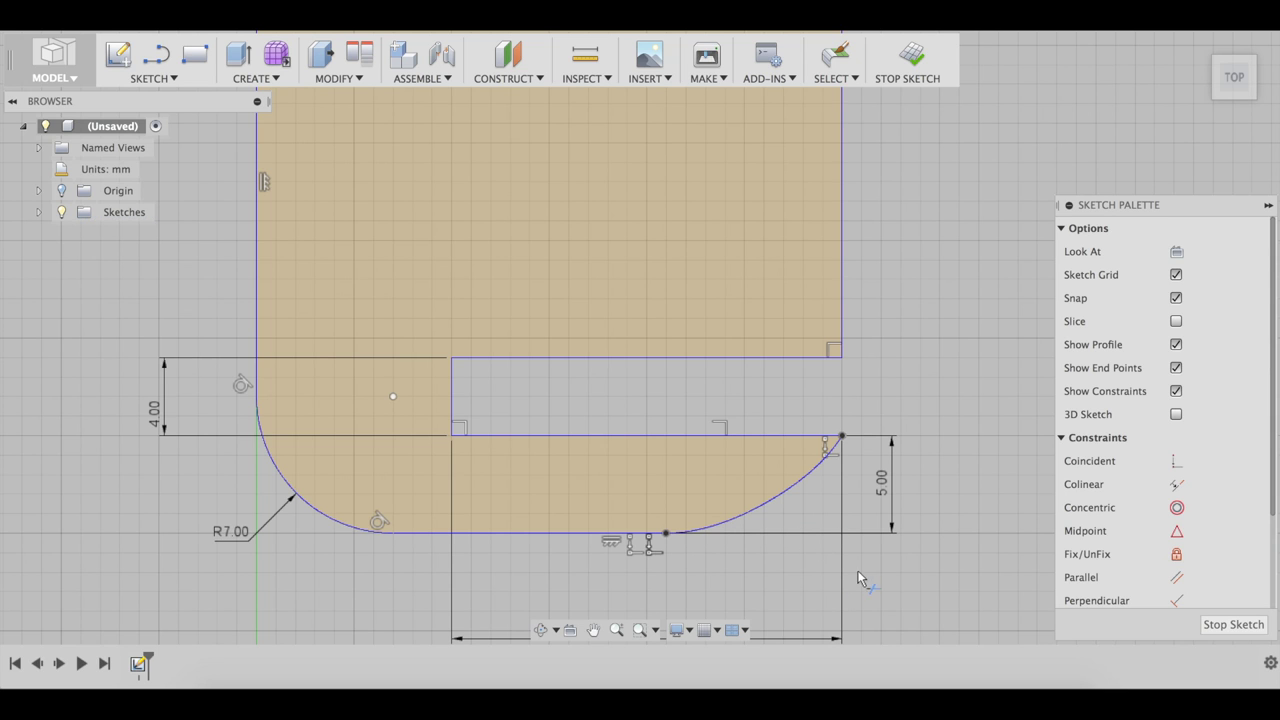
{"action": "scroll", "coordinate": [889, 568], "scroll_direction": "down", "scroll_amount": 5}
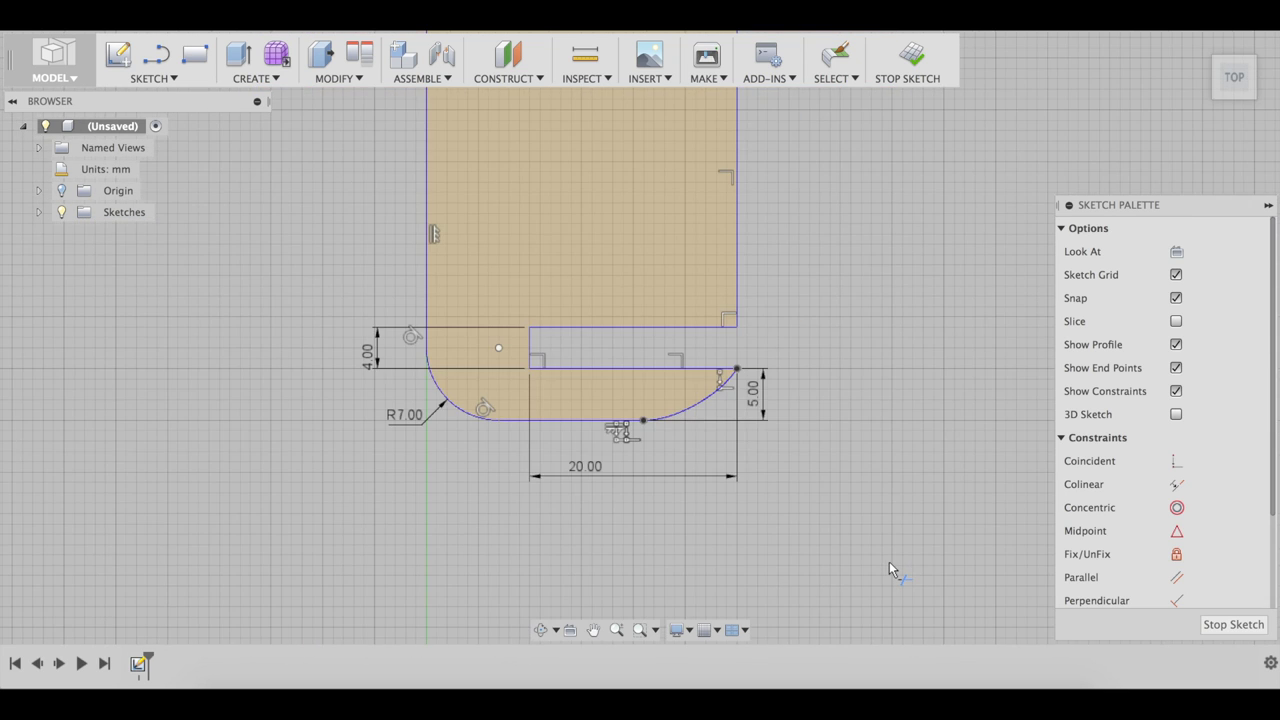
{"action": "scroll", "coordinate": [891, 578], "scroll_direction": "up", "scroll_amount": 3}
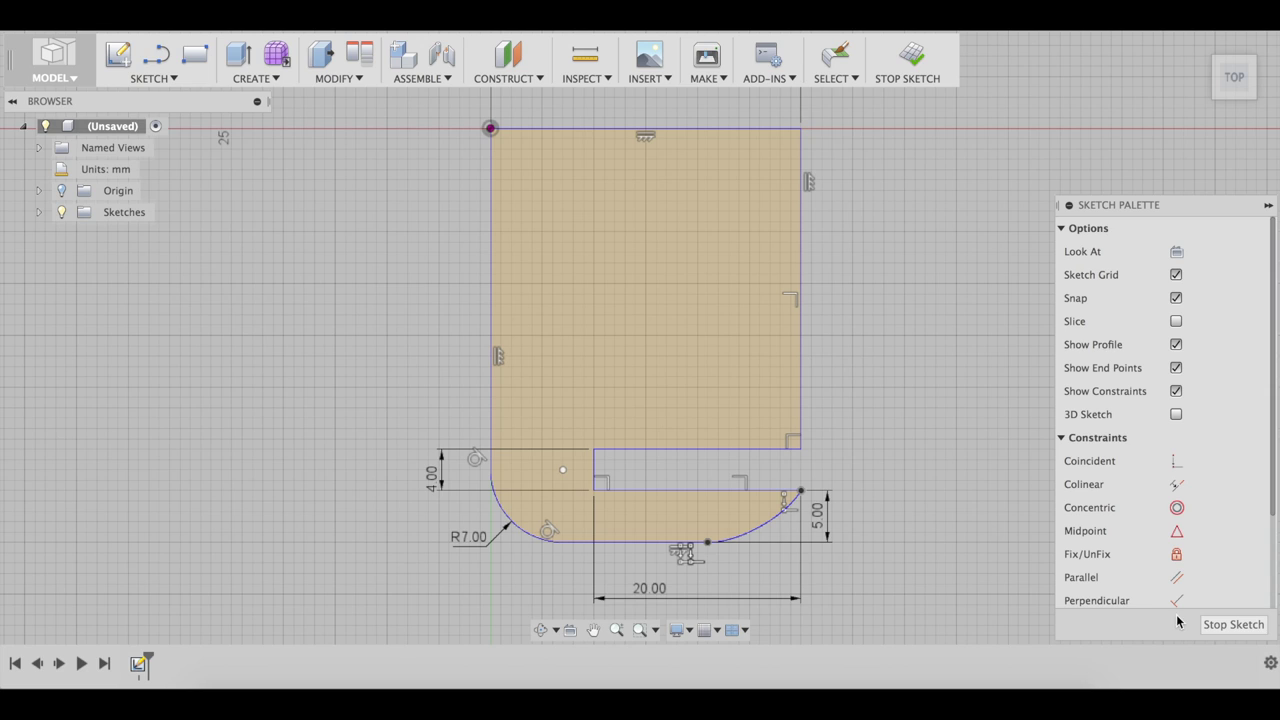
Step: Finish the sketch and extrude the slotted profile 35 mm as a new body
{"action": "left_click", "coordinate": [1212, 625]}
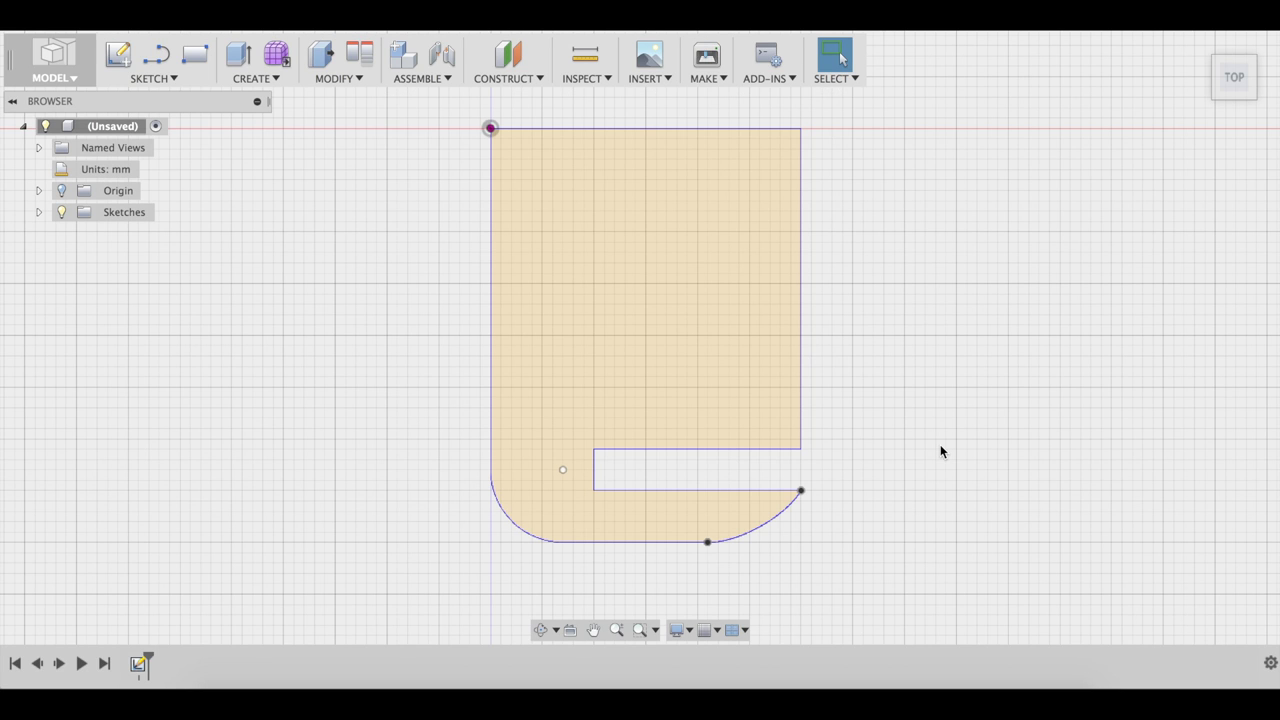
{"action": "left_click", "coordinate": [723, 346]}
{"action": "key", "text": "e"}
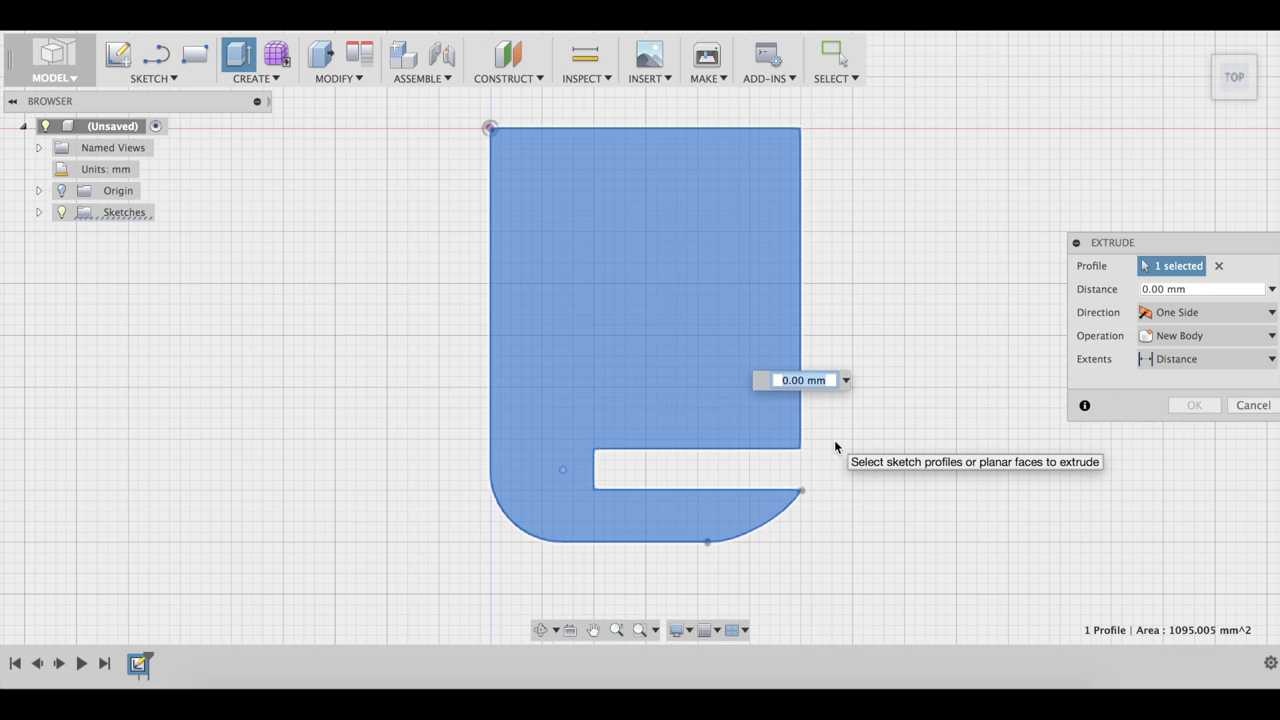
{"action": "type", "text": "35"}
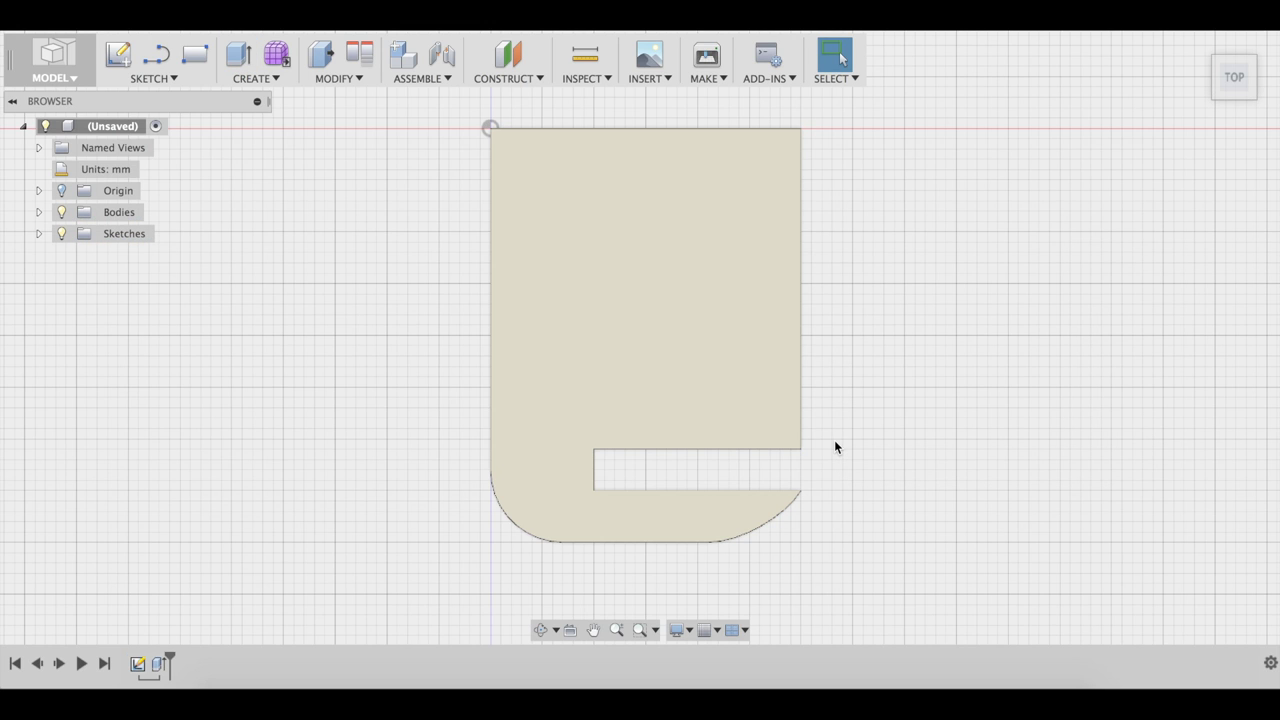
Step: Place a box with a 23 mm wide, 25 mm long footprint on the block's right face, starting from its upper edge
{"action": "scroll", "coordinate": [875, 463], "scroll_direction": "down", "scroll_amount": 5, "text": "shift"}
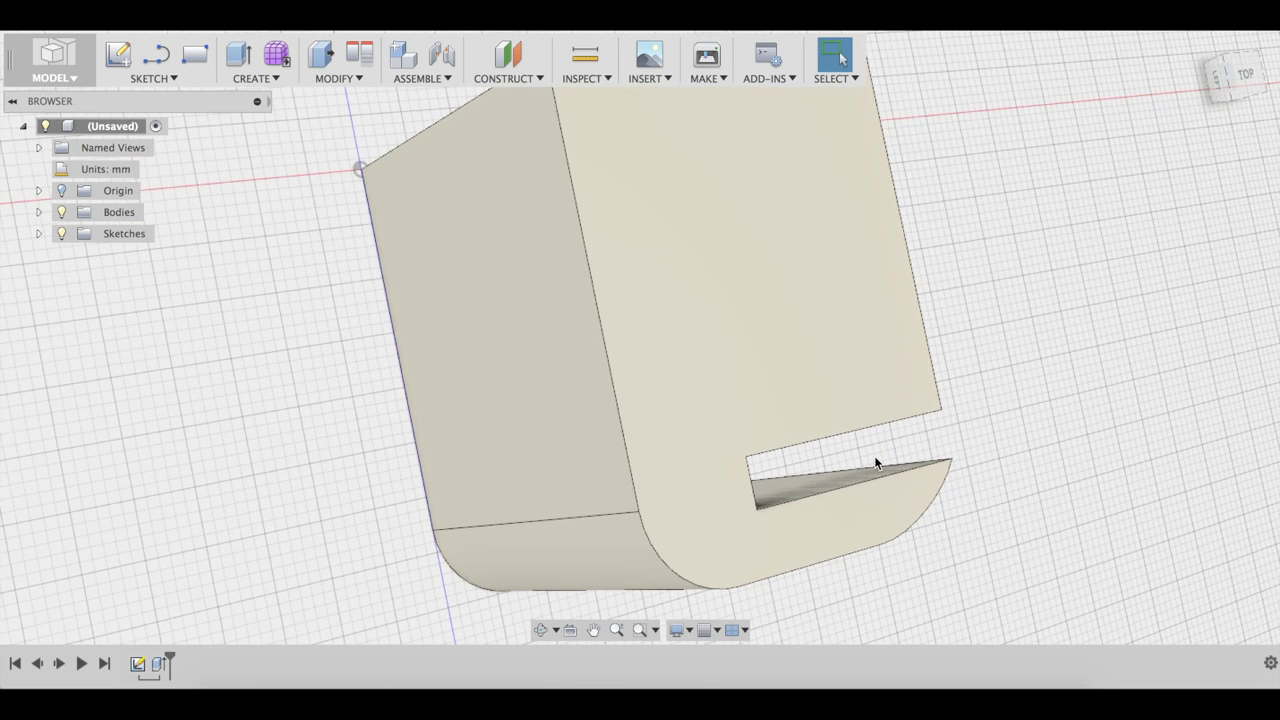
{"action": "scroll", "coordinate": [875, 457], "scroll_direction": "down", "scroll_amount": 4}
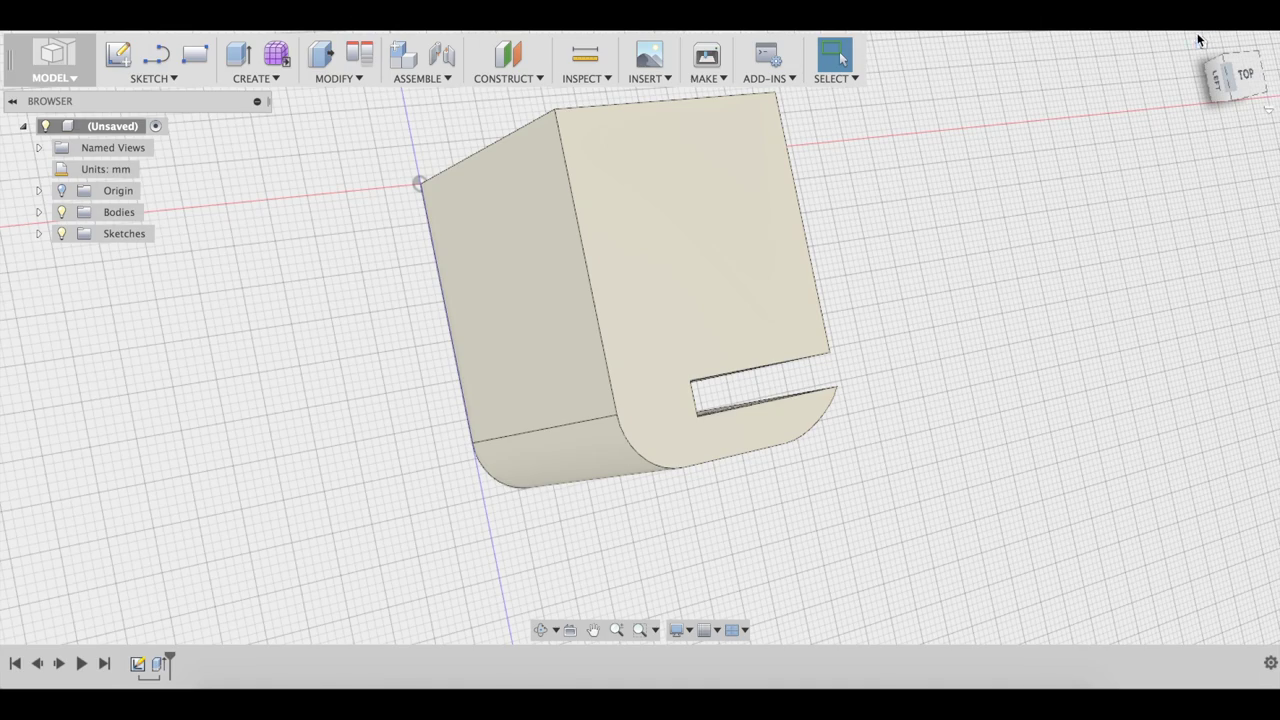
{"action": "scroll", "coordinate": [860, 416], "scroll_direction": "down", "scroll_amount": 10, "text": "shift"}
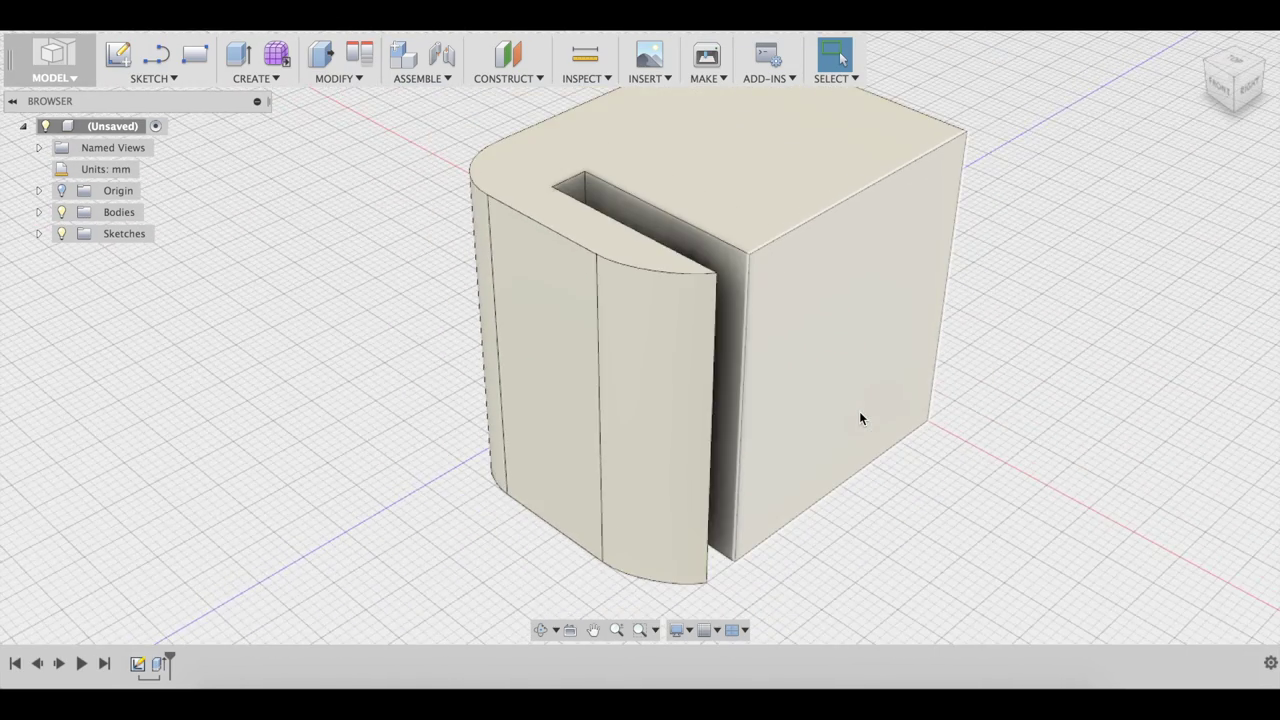
{"action": "scroll", "coordinate": [859, 411], "scroll_direction": "down", "scroll_amount": 5, "text": "shift"}
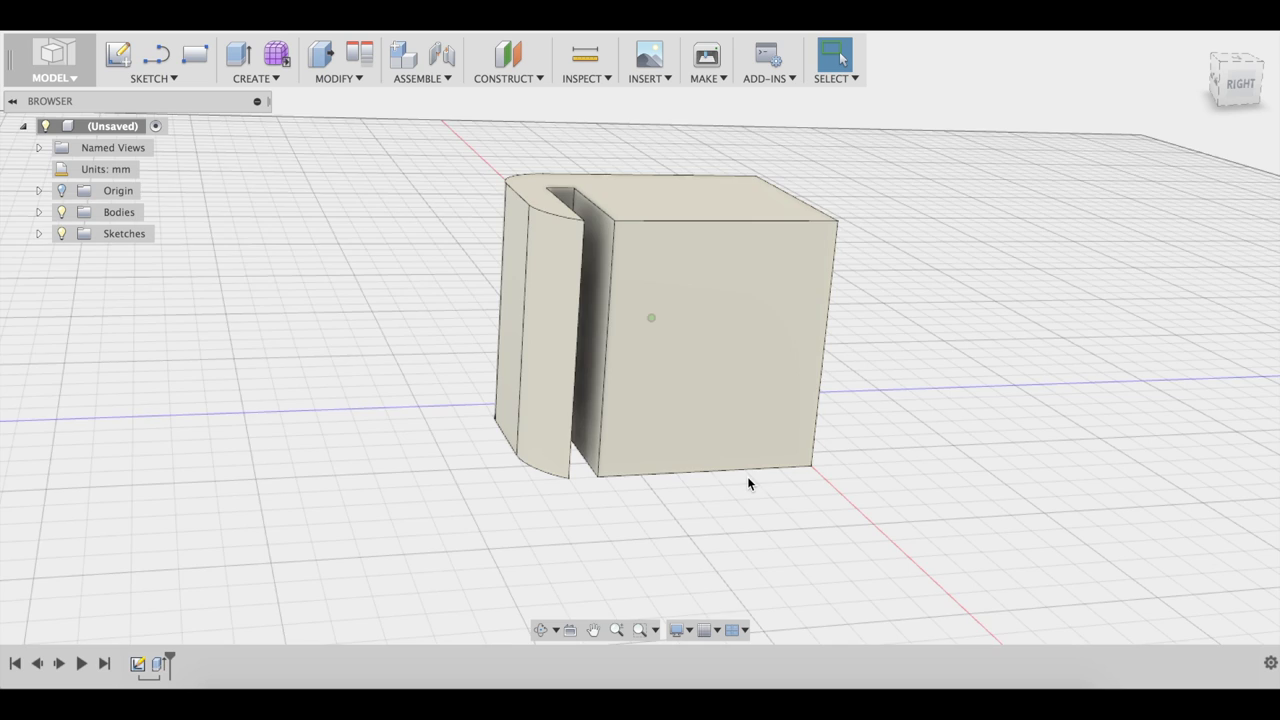
{"action": "left_click", "coordinate": [1240, 84]}
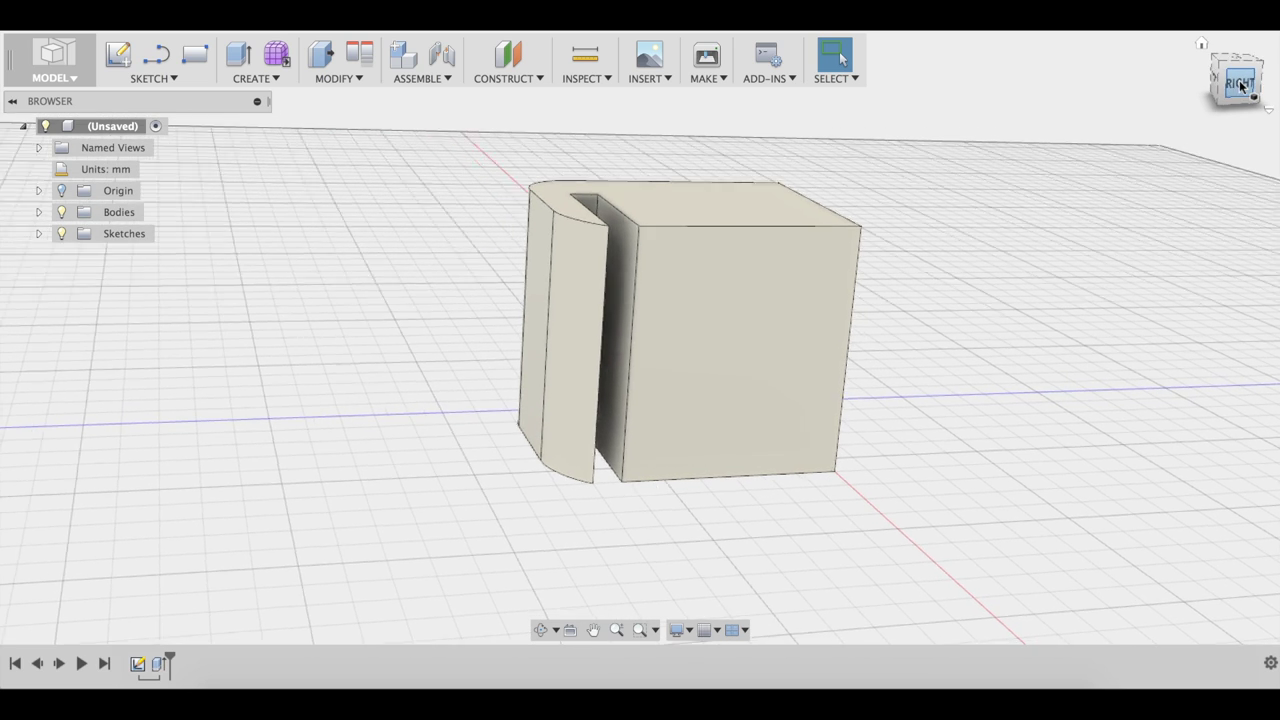
{"action": "left_click", "coordinate": [1250, 41]}
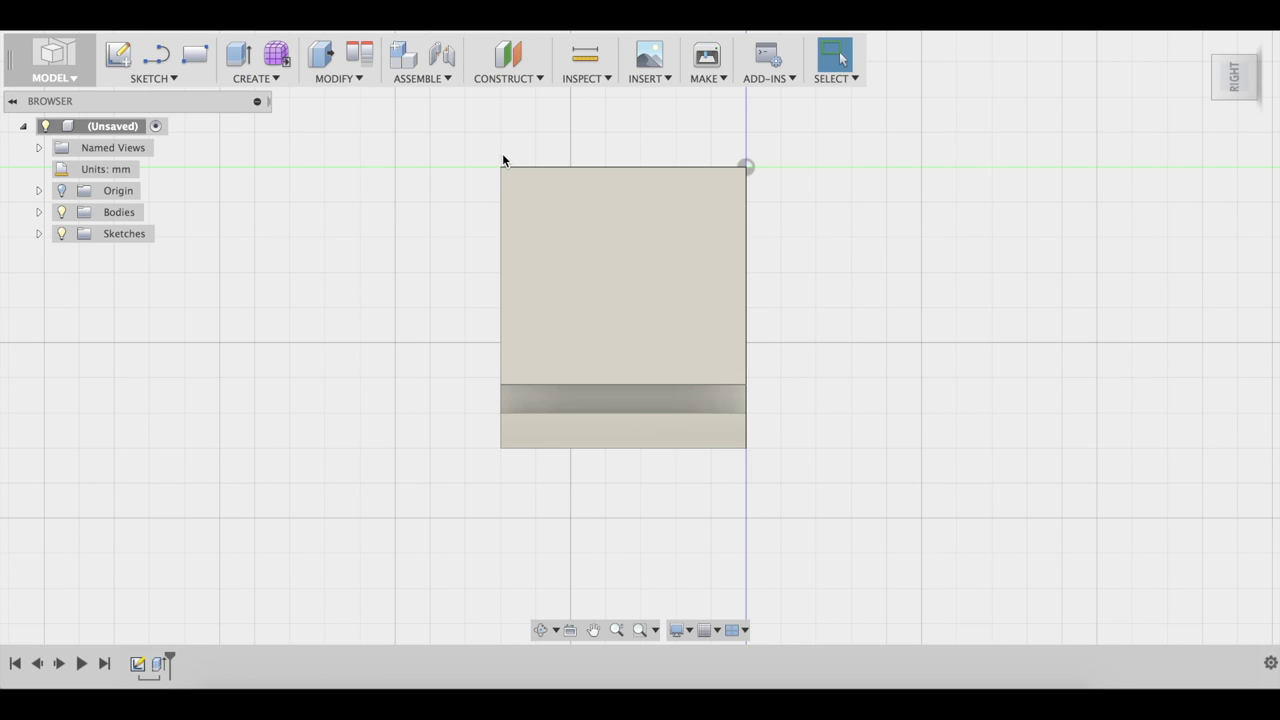
{"action": "left_click", "coordinate": [243, 62]}
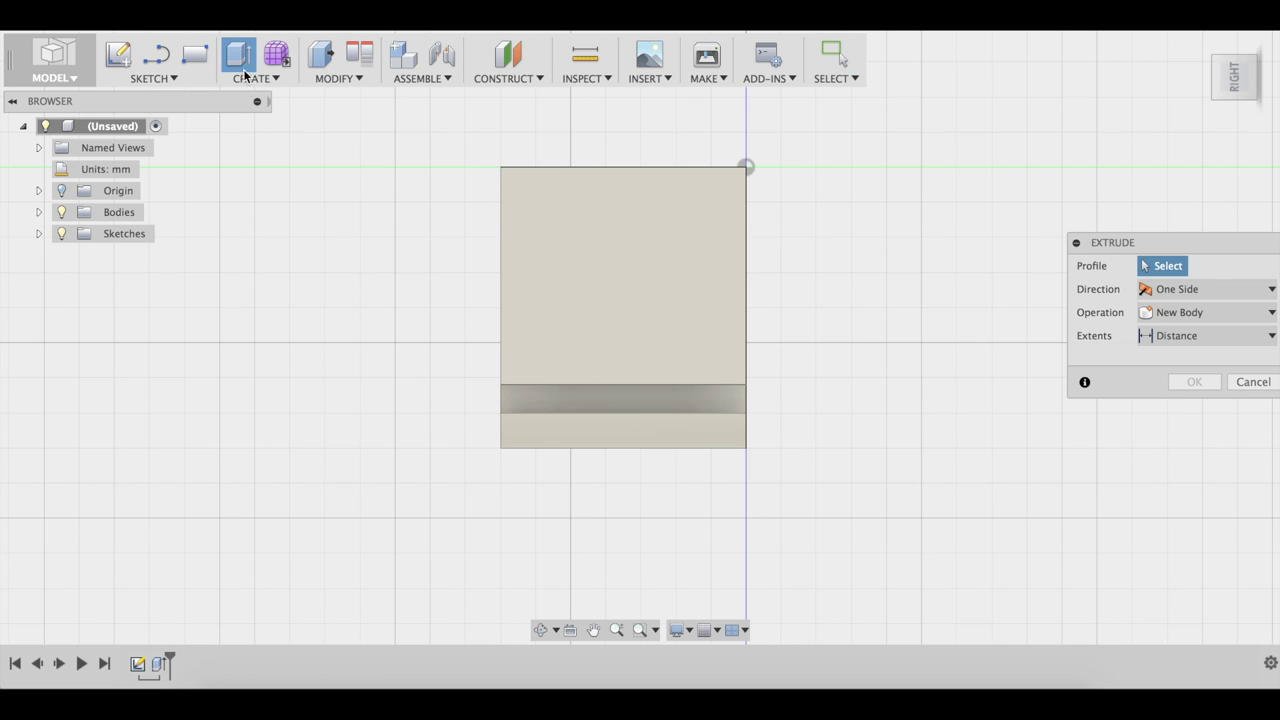
{"action": "left_click", "coordinate": [254, 82]}
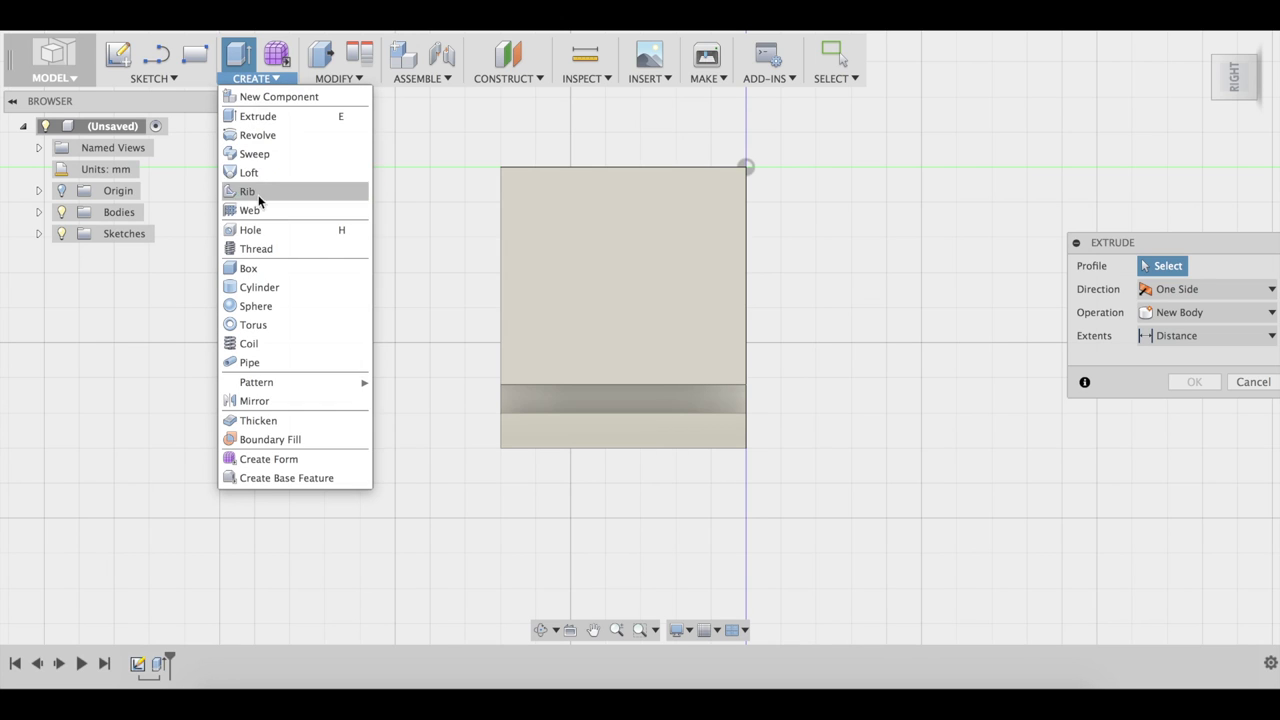
{"action": "left_click", "coordinate": [257, 269]}
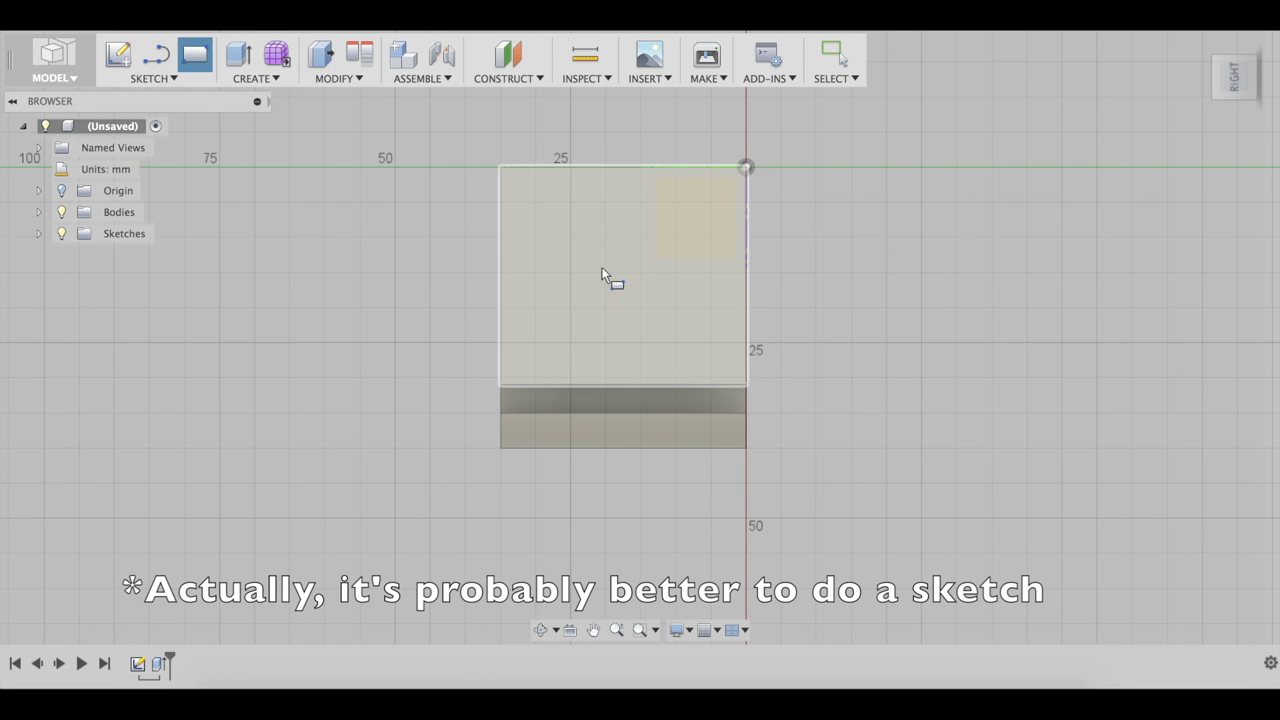
{"action": "left_click", "coordinate": [603, 277]}
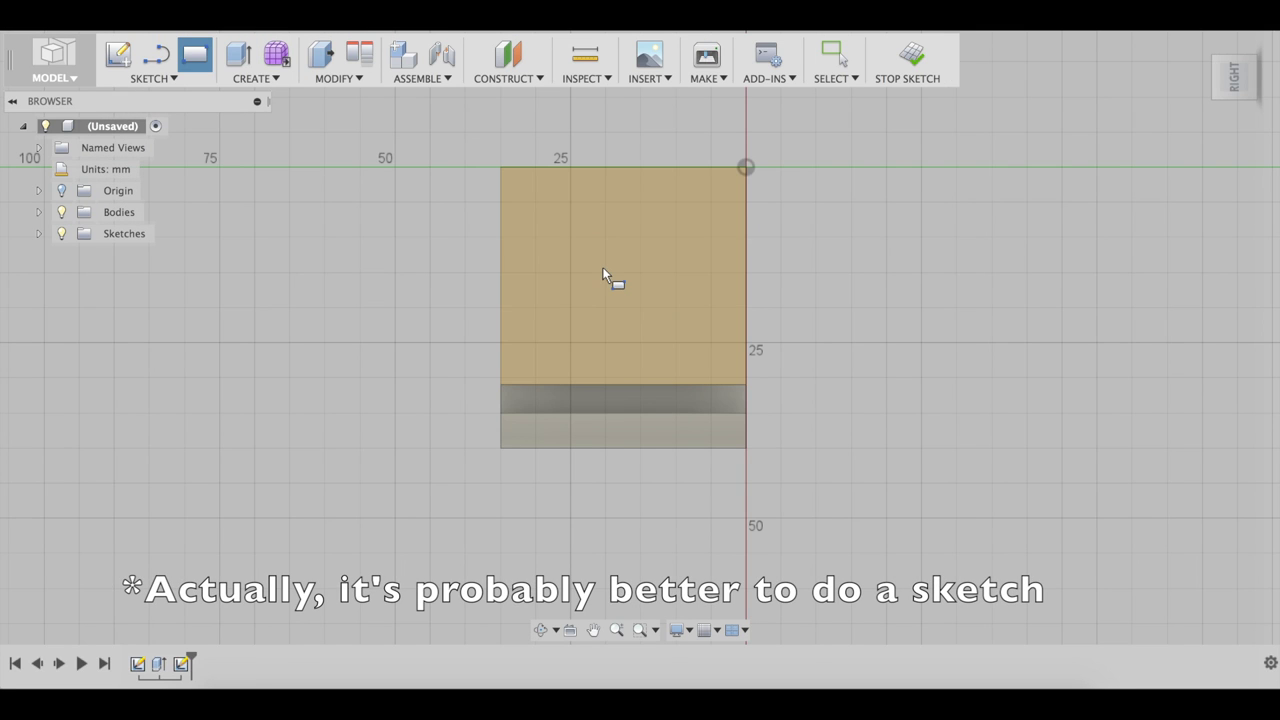
{"action": "left_click", "coordinate": [550, 167]}
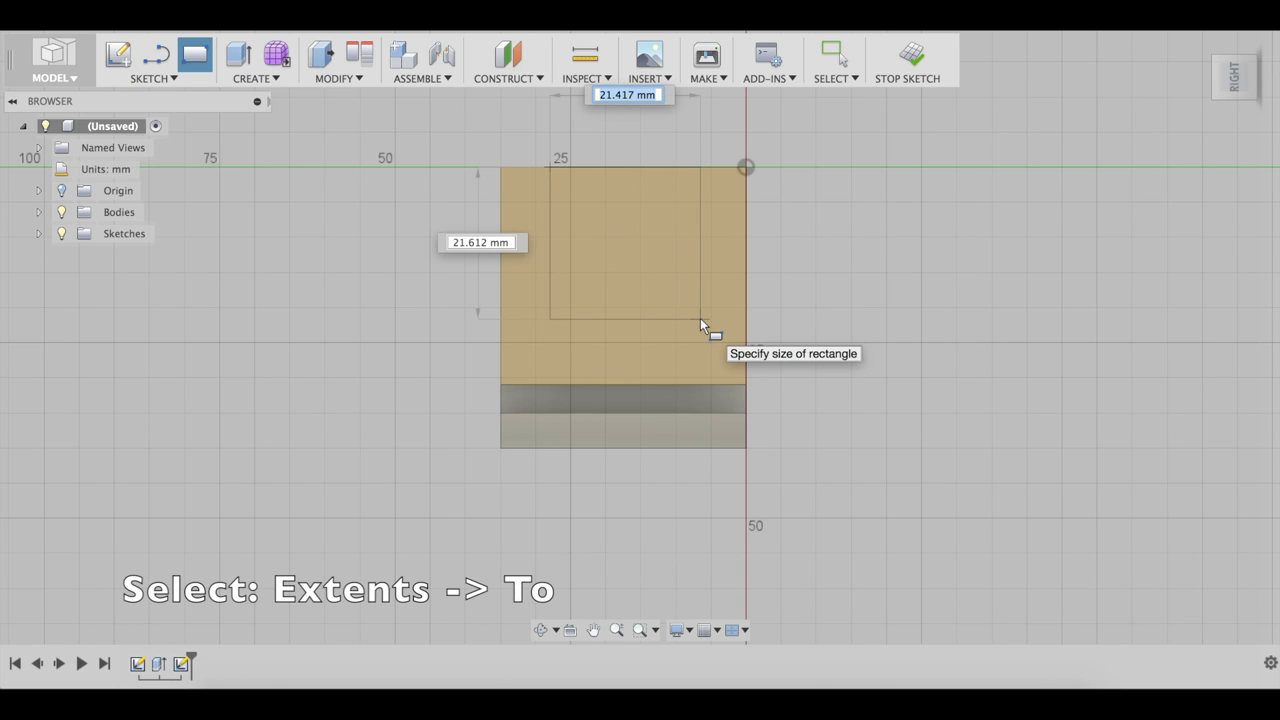
{"action": "type", "text": "23"}
{"action": "key", "text": "Tab"}
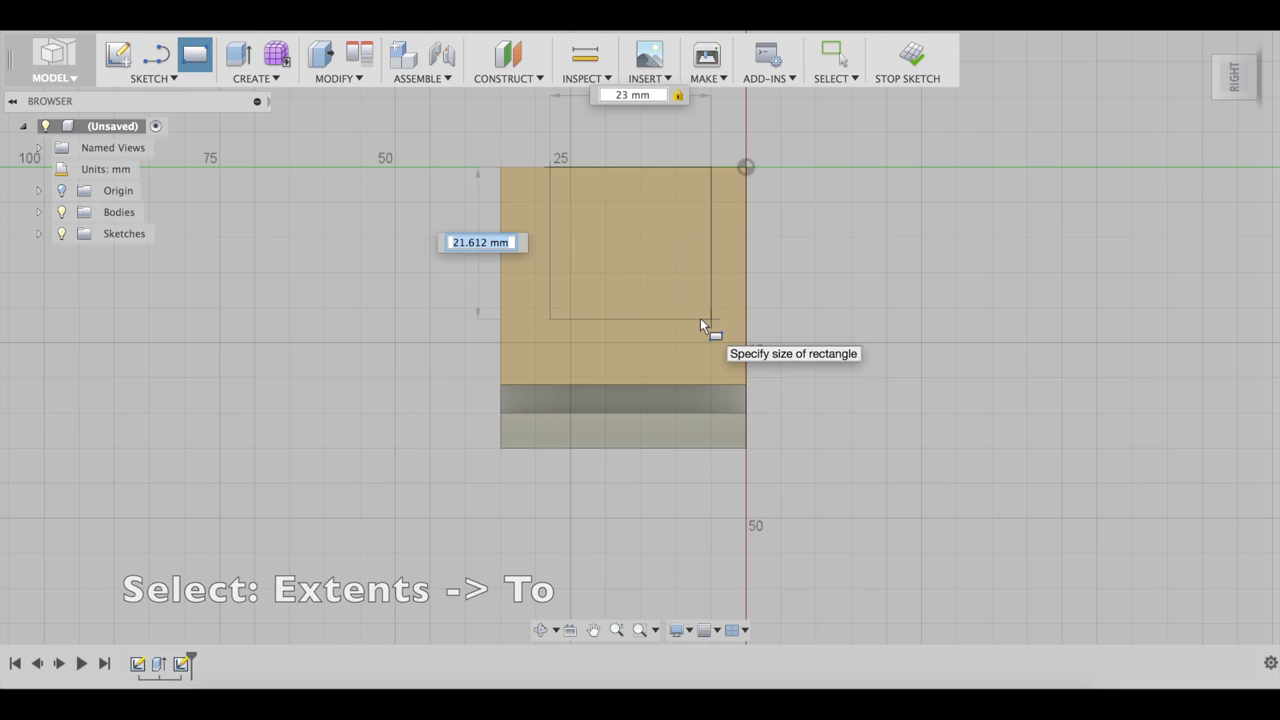
{"action": "type", "text": "15"}
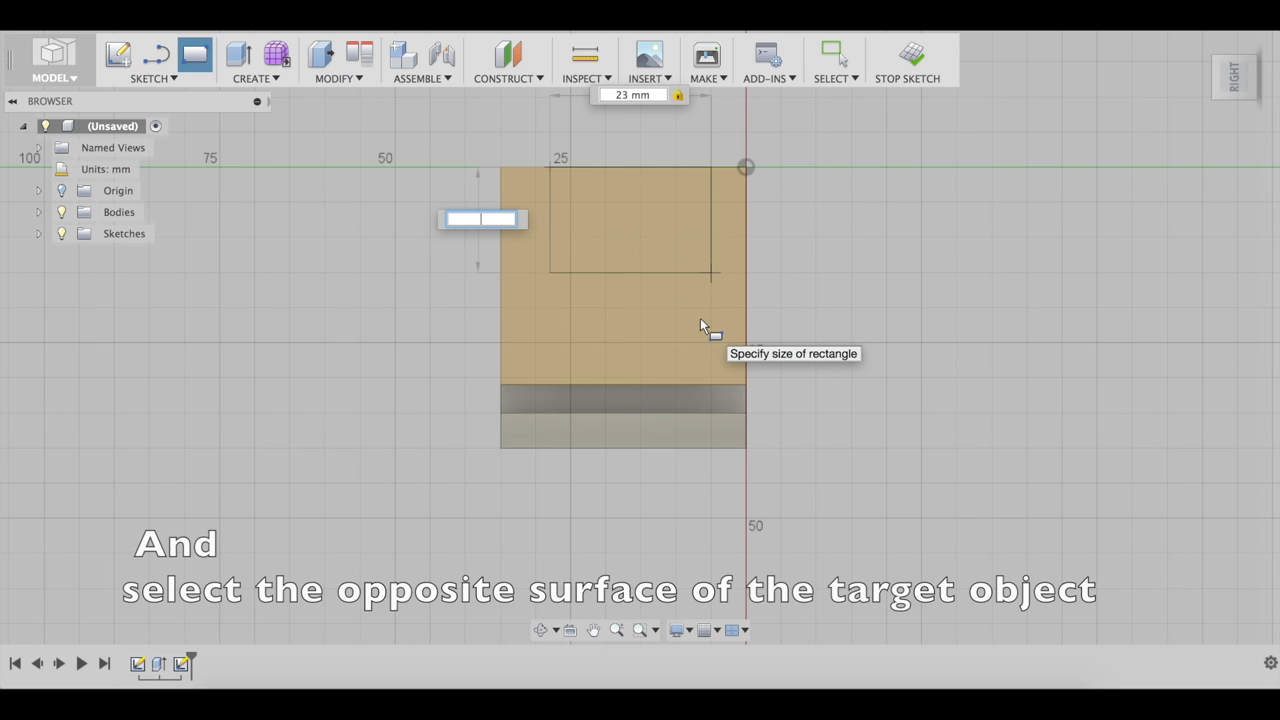
{"action": "type", "text": "25"}
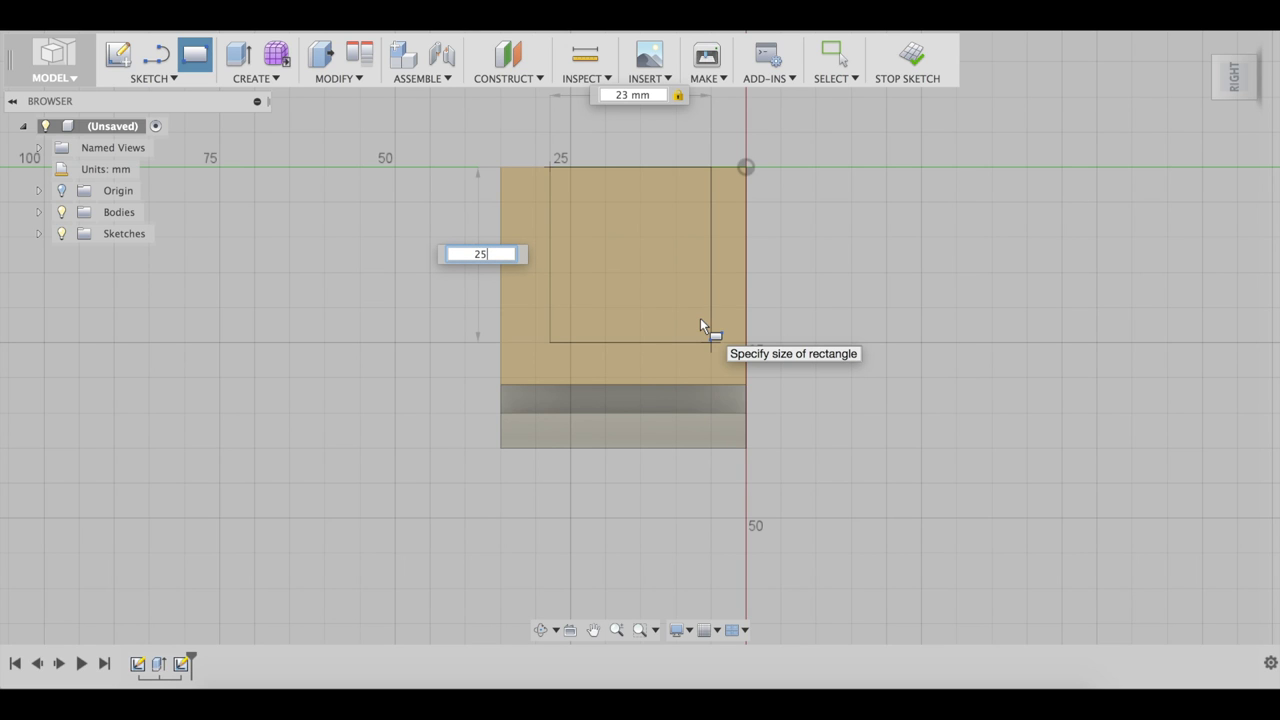
{"action": "key", "text": "Return"}
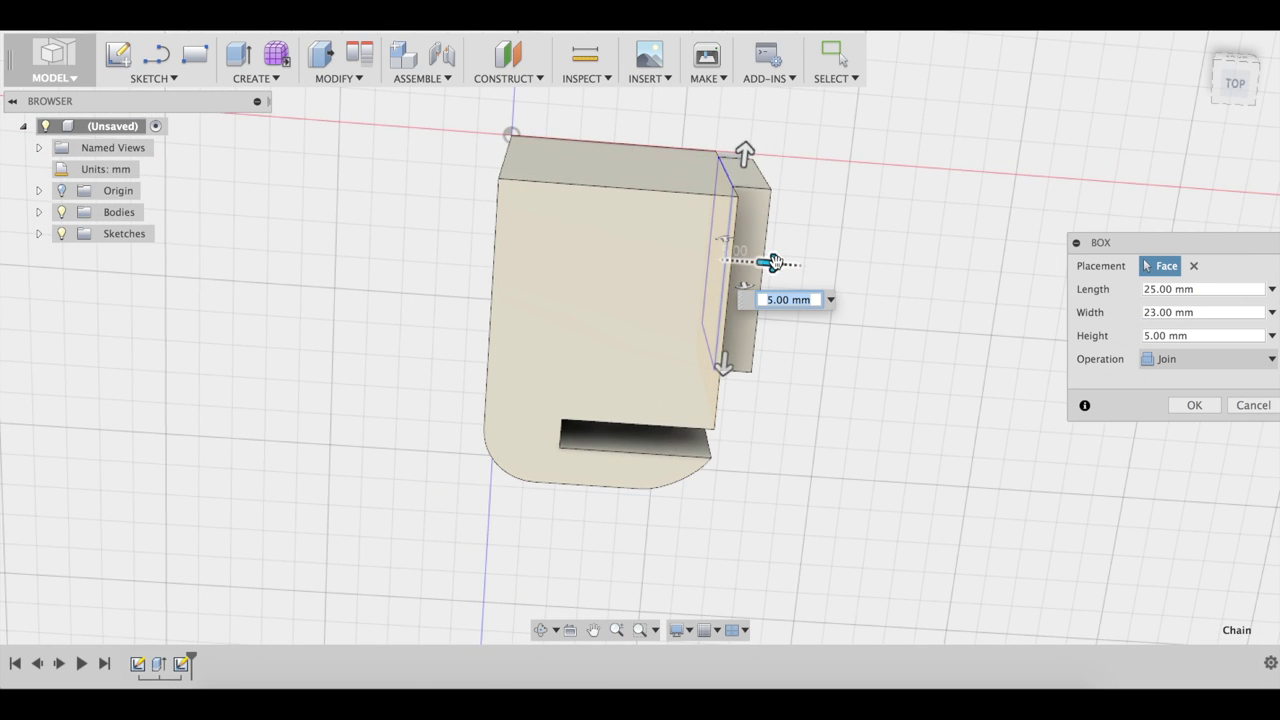
Step: Set the box's height to -35 mm so that it cuts a channel through the full width of the block
{"action": "left_click_drag", "start_coordinate": [771, 263], "coordinate": [480, 278]}
{"action": "left_click", "coordinate": [1271, 335]}
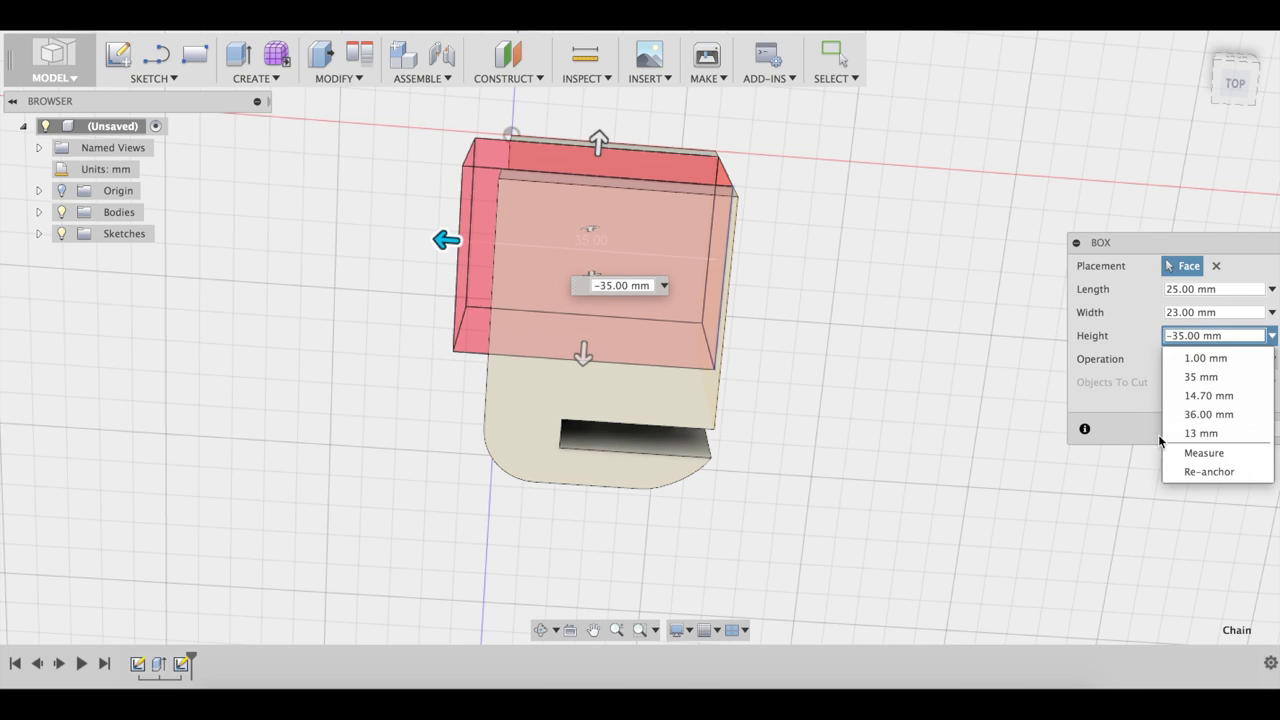
{"action": "left_click", "coordinate": [1208, 474]}
{"action": "key", "text": "Return"}
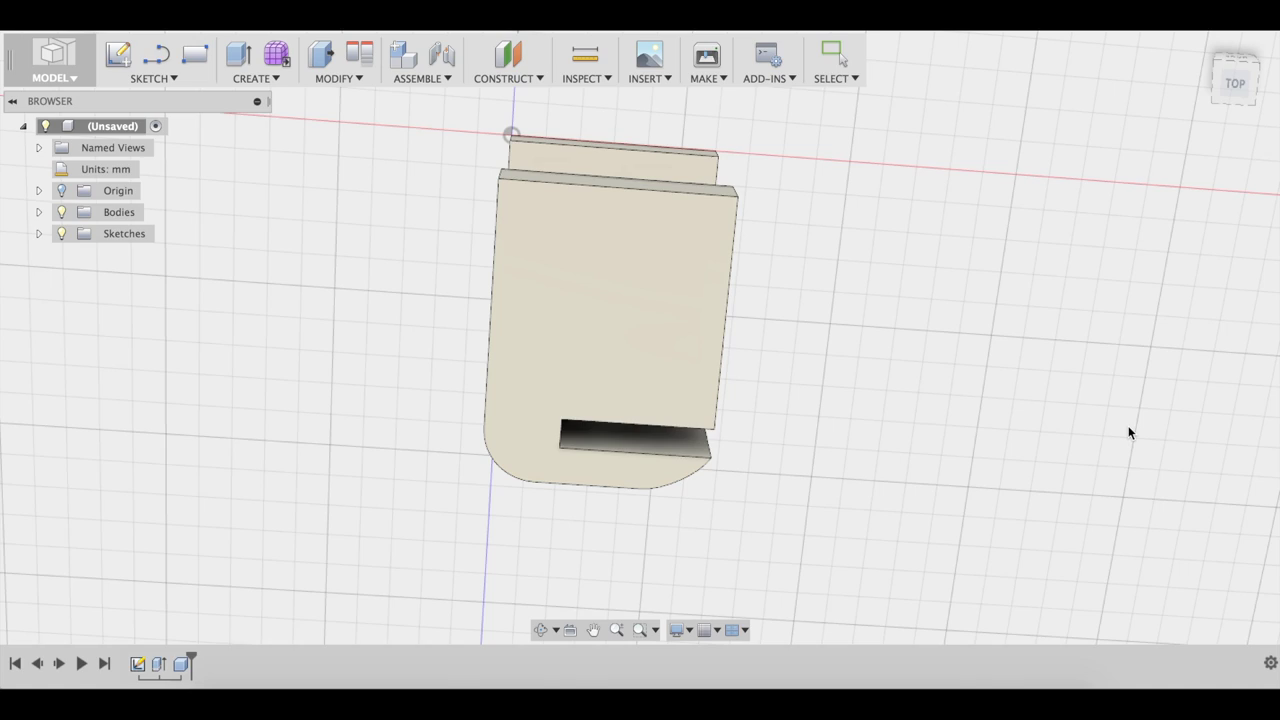
{"action": "scroll", "coordinate": [1102, 341], "scroll_direction": "down", "scroll_amount": 10, "text": "shift"}
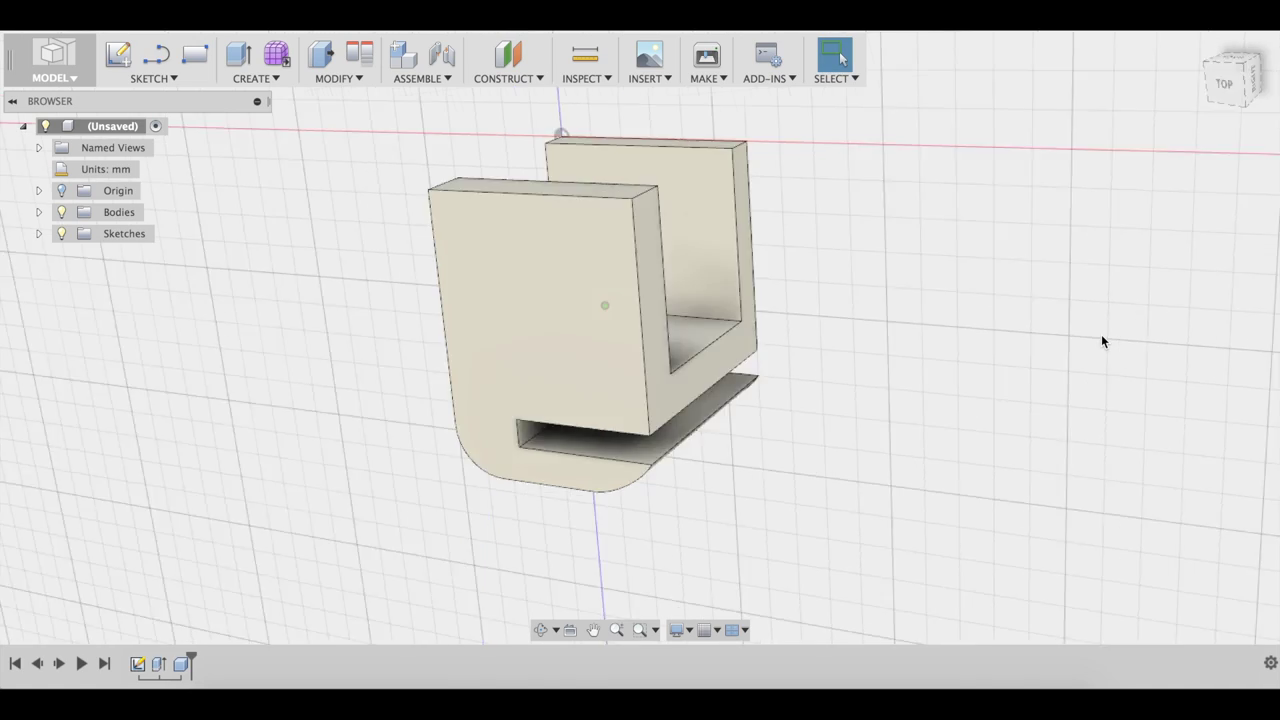
{"action": "scroll", "coordinate": [1102, 341], "scroll_direction": "down", "scroll_amount": 10, "text": "shift"}
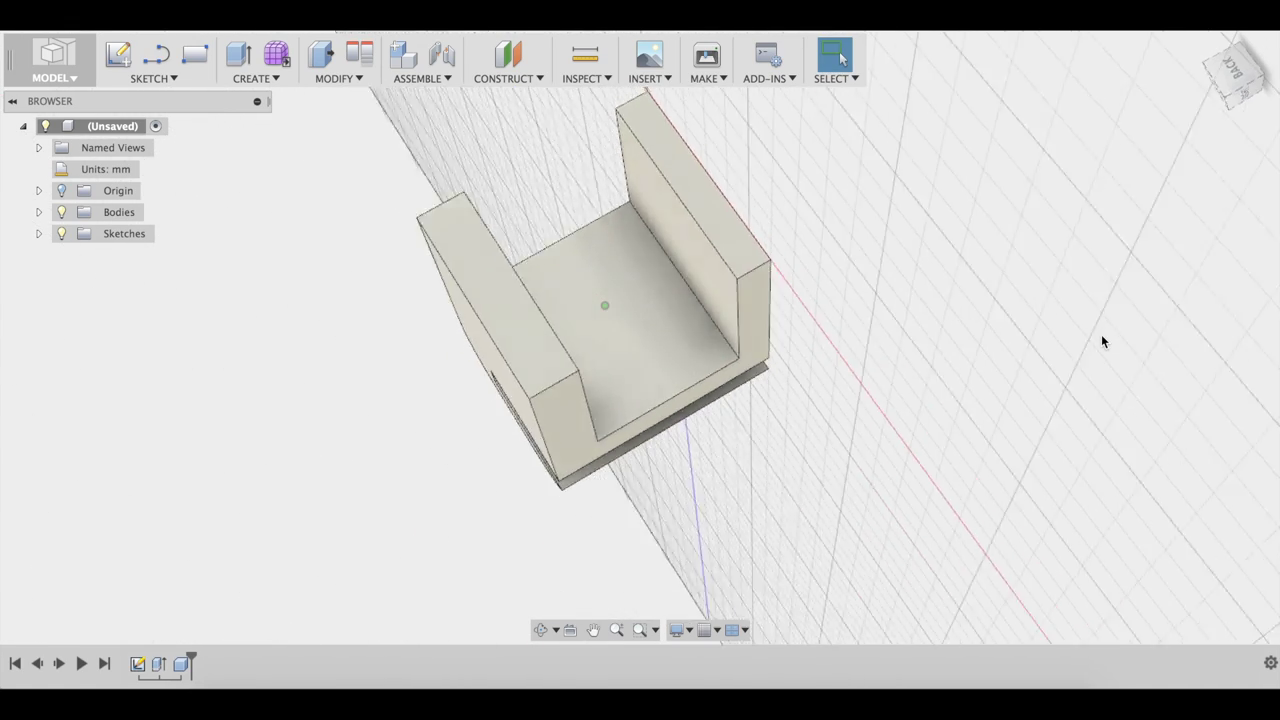
Step: Measure the wall thickness between the channel's floor edge and the parallel edge of the narrow slot on the U-shaped face
{"action": "middle_click_drag", "start_coordinate": [1101, 334], "coordinate": [1101, 334], "text": "shift"}
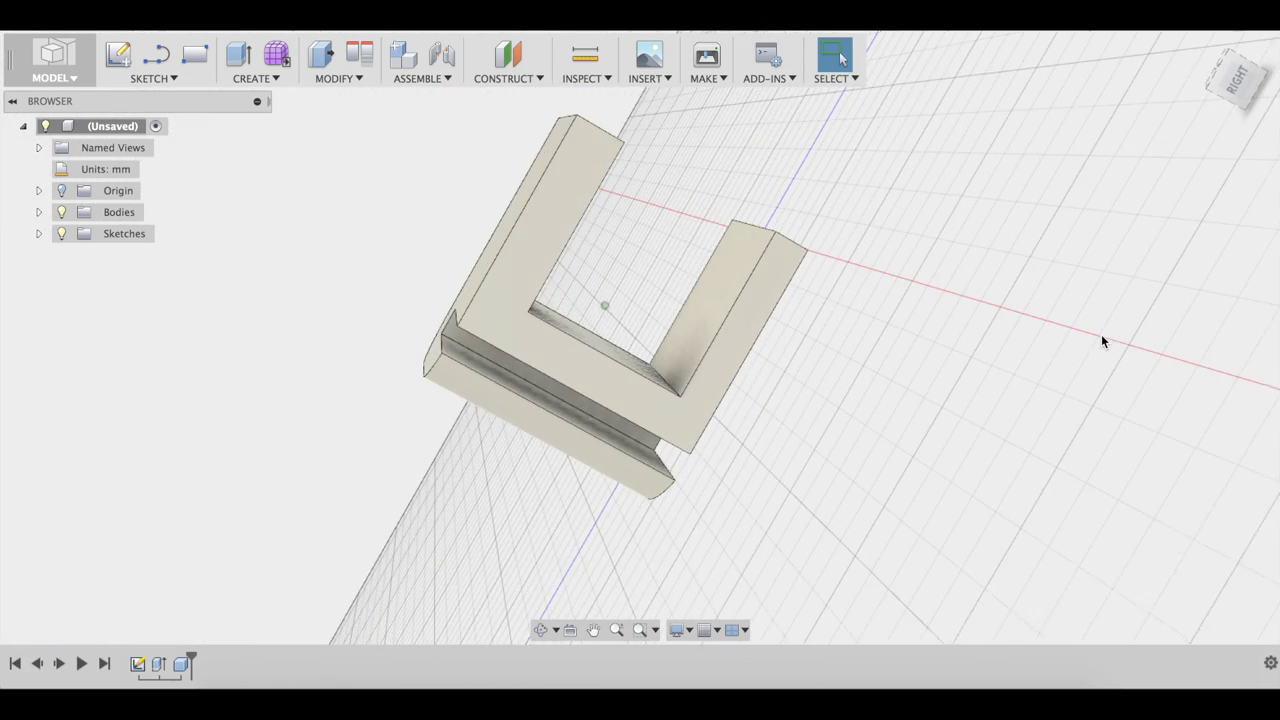
{"action": "left_click", "coordinate": [639, 372]}
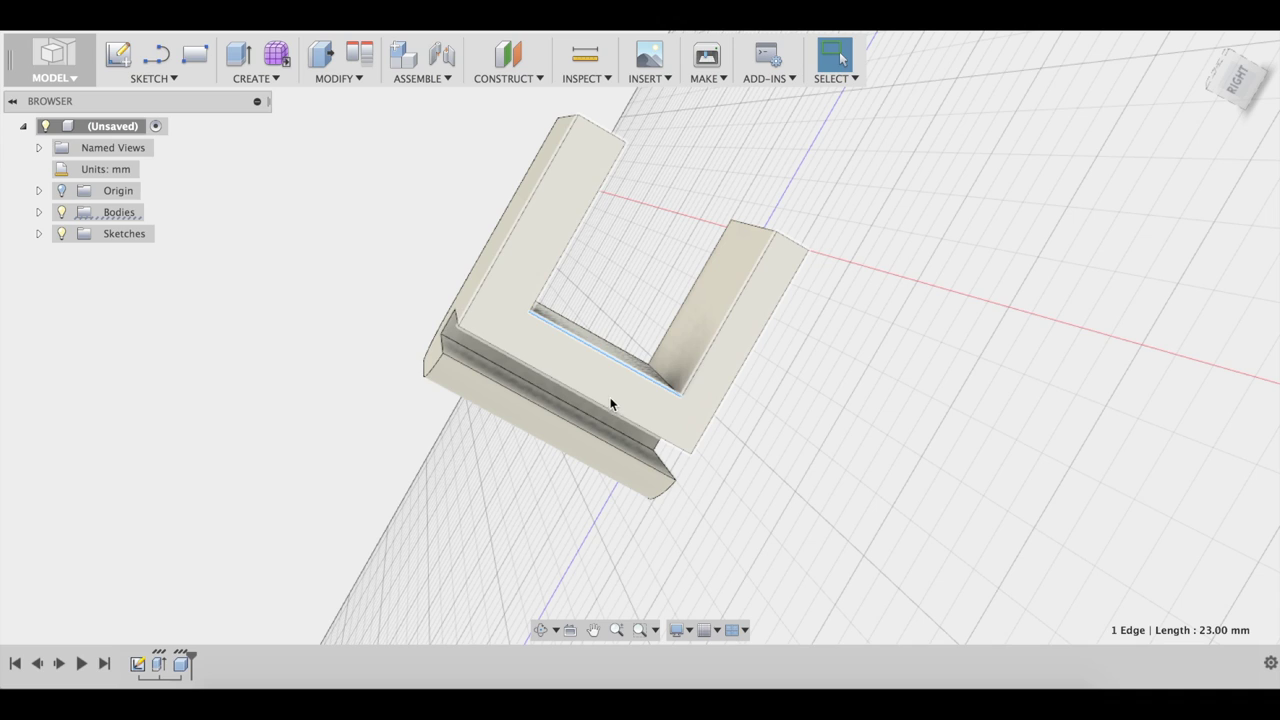
{"action": "left_click", "coordinate": [604, 406], "text": "shift"}
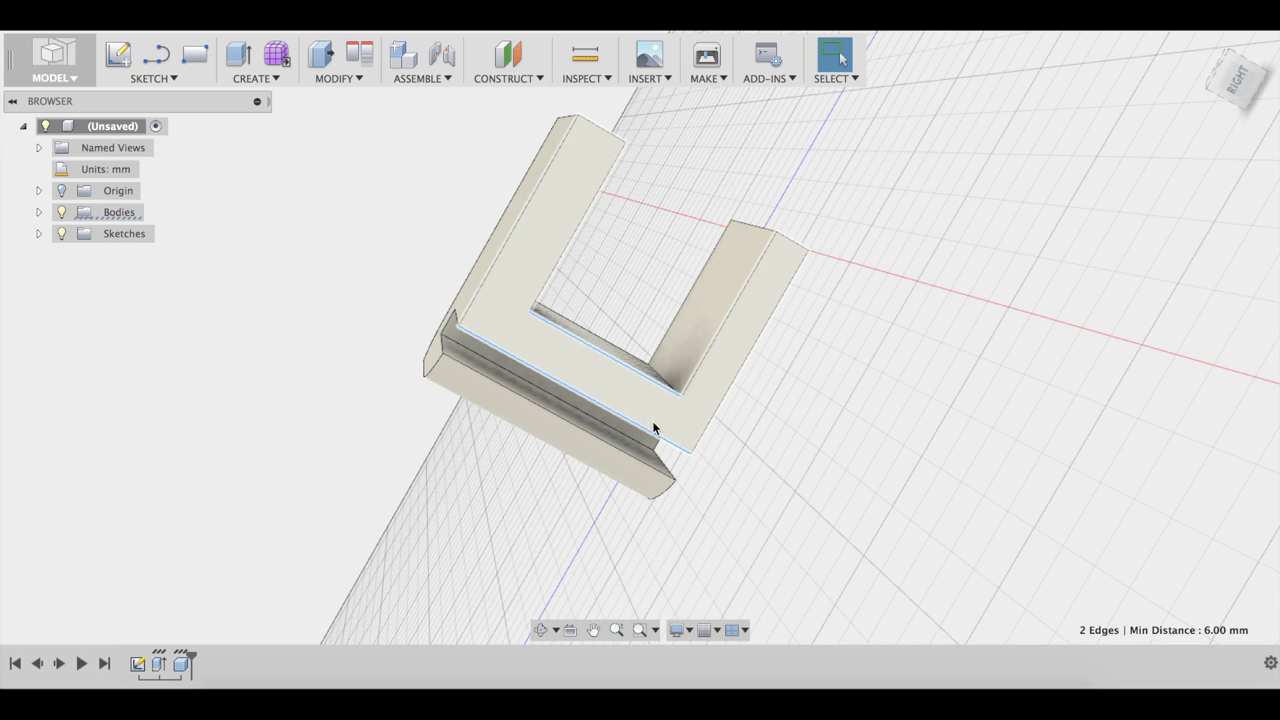
{"action": "left_click", "coordinate": [954, 452]}
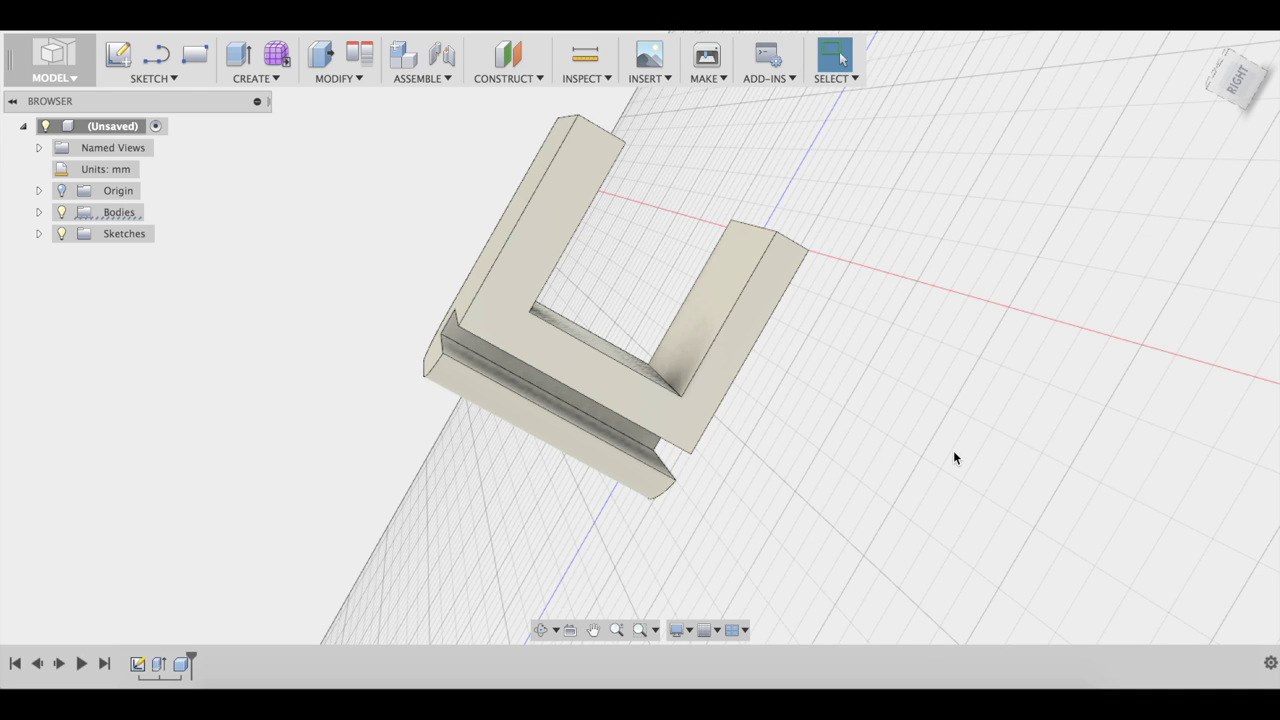
Step: Chamfer the channel floor's edge on the left face with an equal distance of 5 mm
{"action": "scroll", "coordinate": [914, 457], "scroll_direction": "down", "scroll_amount": 10, "text": "shift"}
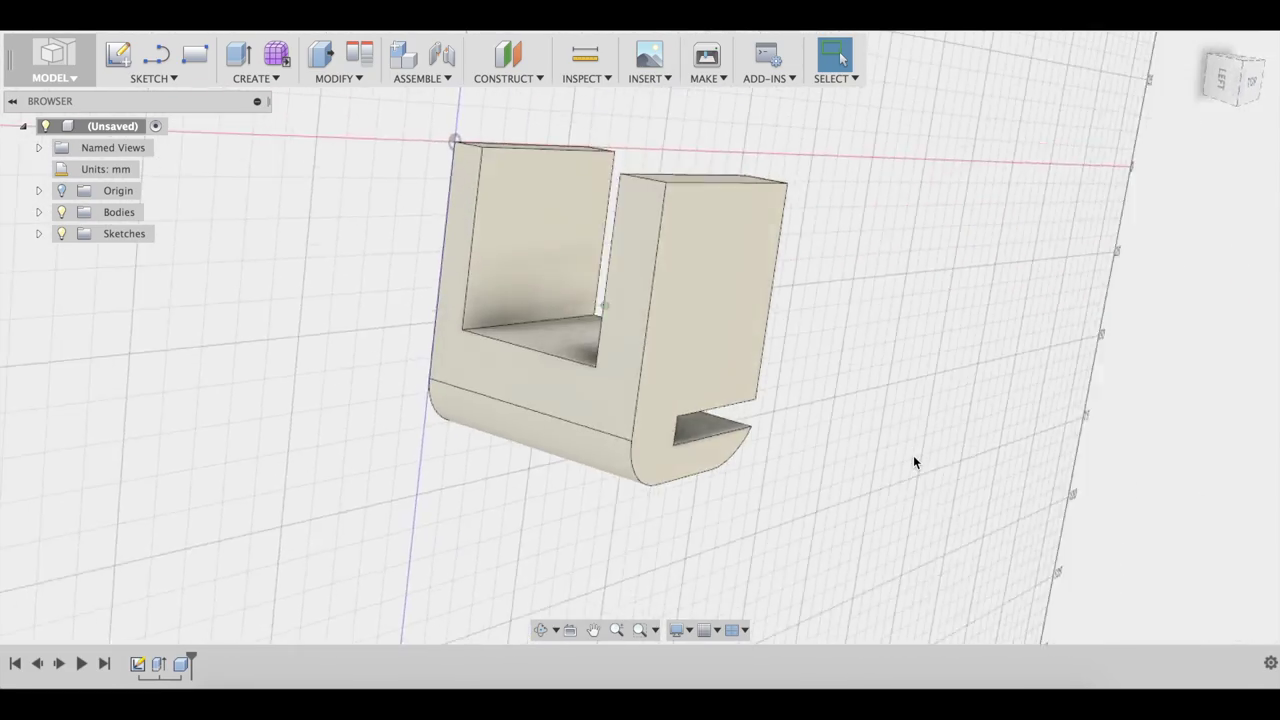
{"action": "scroll", "coordinate": [913, 457], "scroll_direction": "down", "scroll_amount": 10, "text": "shift"}
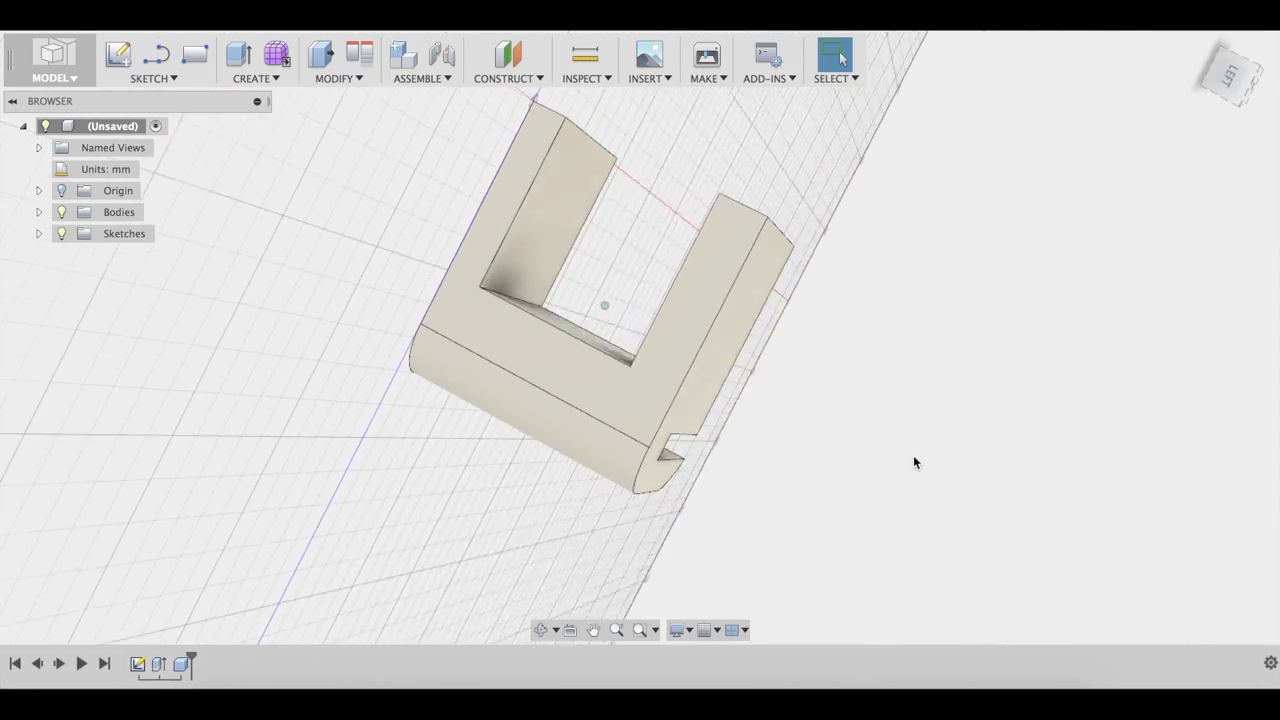
{"action": "scroll", "coordinate": [913, 460], "scroll_direction": "down", "scroll_amount": 10, "text": "shift"}
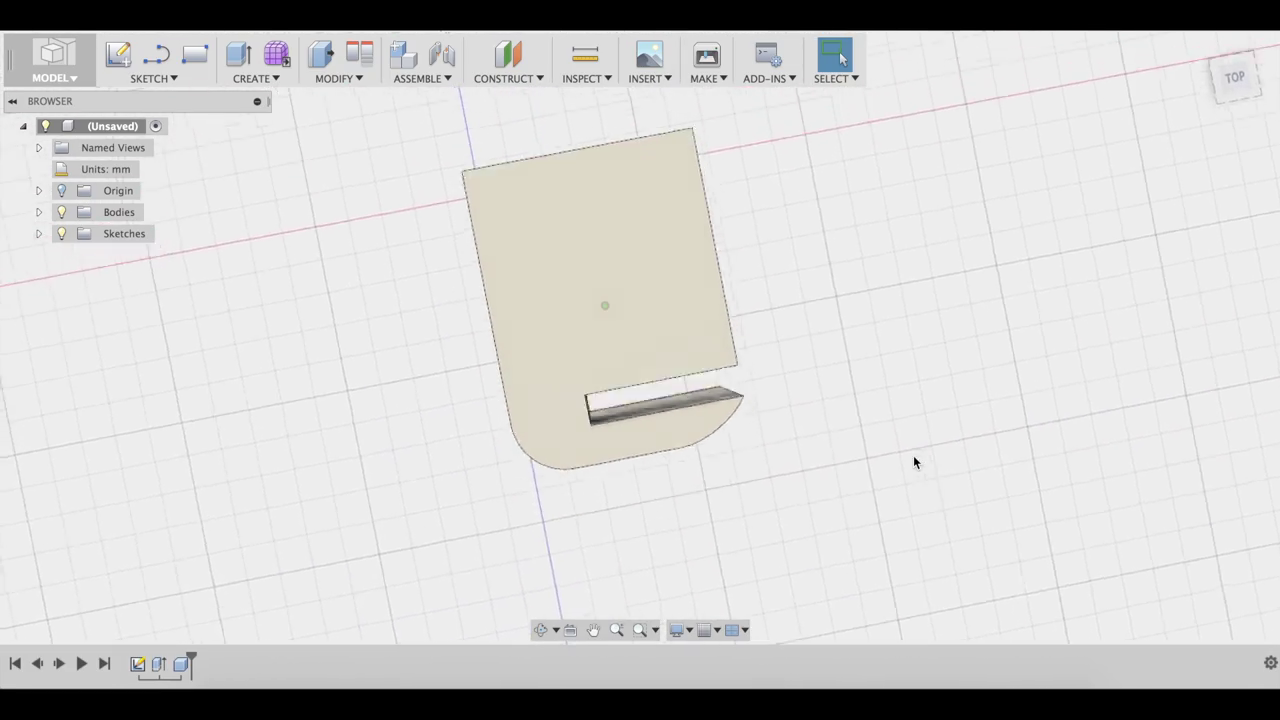
{"action": "scroll", "coordinate": [914, 457], "scroll_direction": "down", "scroll_amount": 8, "text": "shift"}
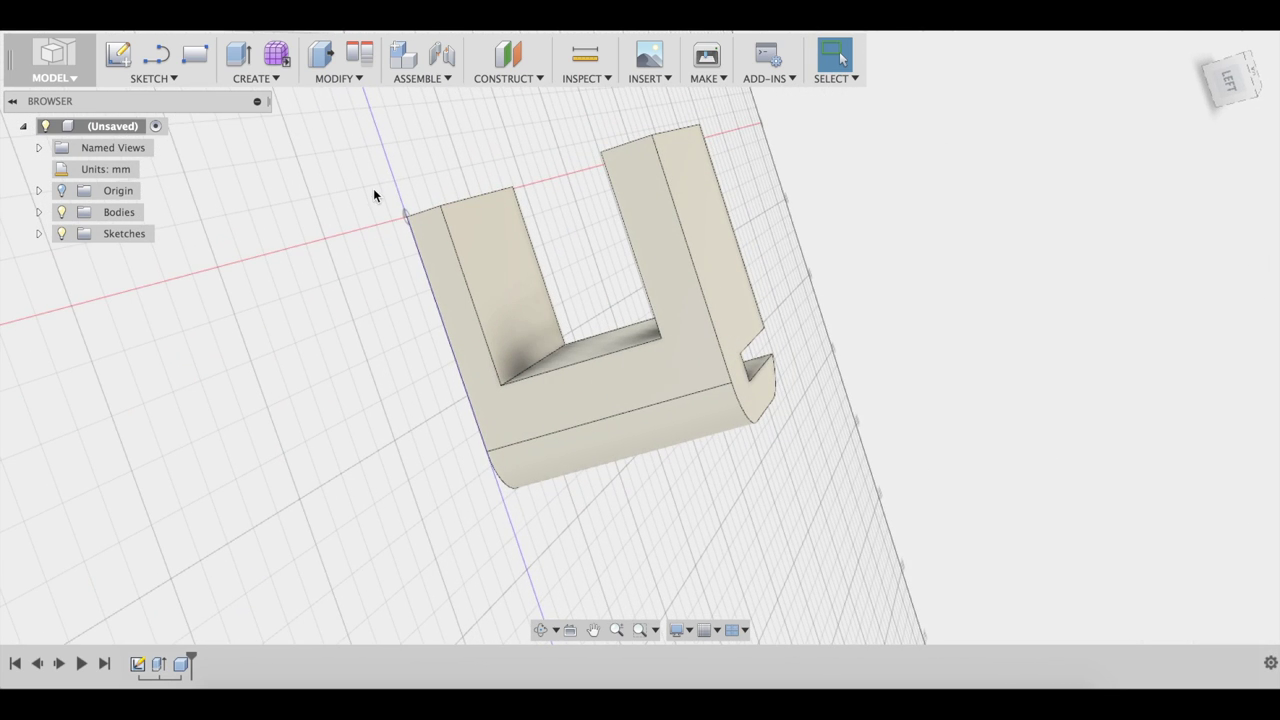
{"action": "left_click", "coordinate": [331, 79]}
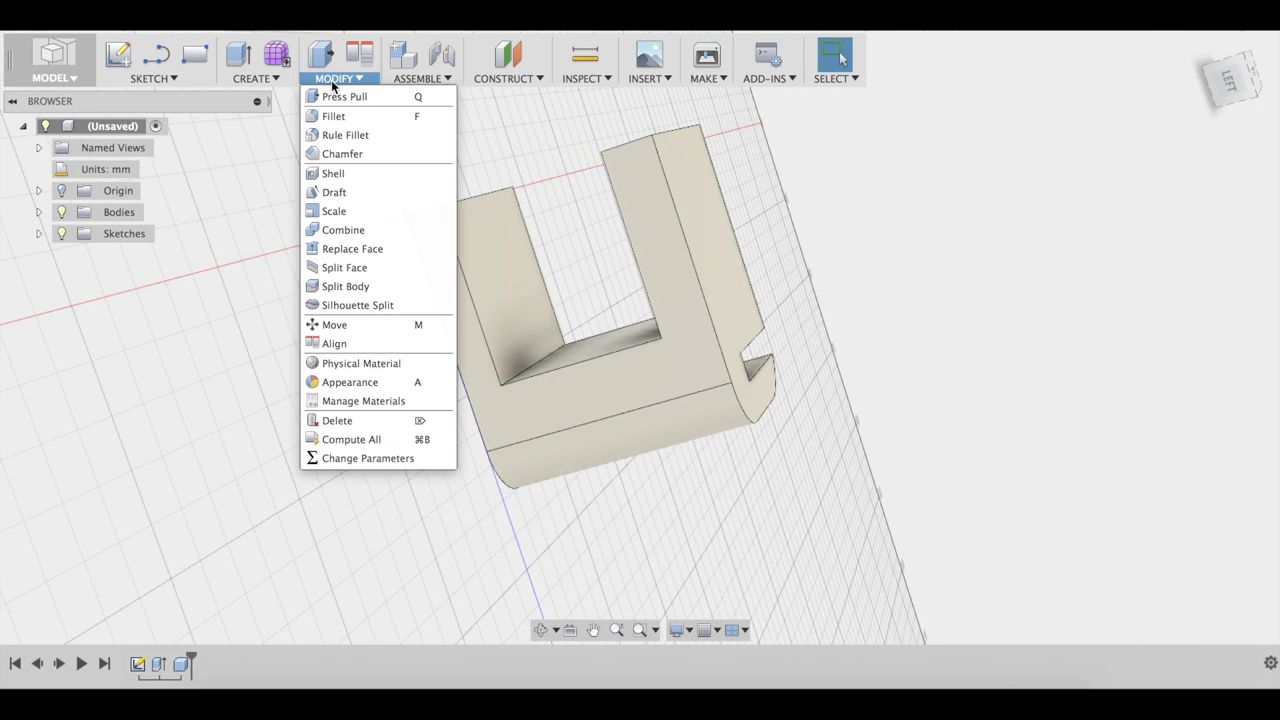
{"action": "left_click", "coordinate": [352, 155]}
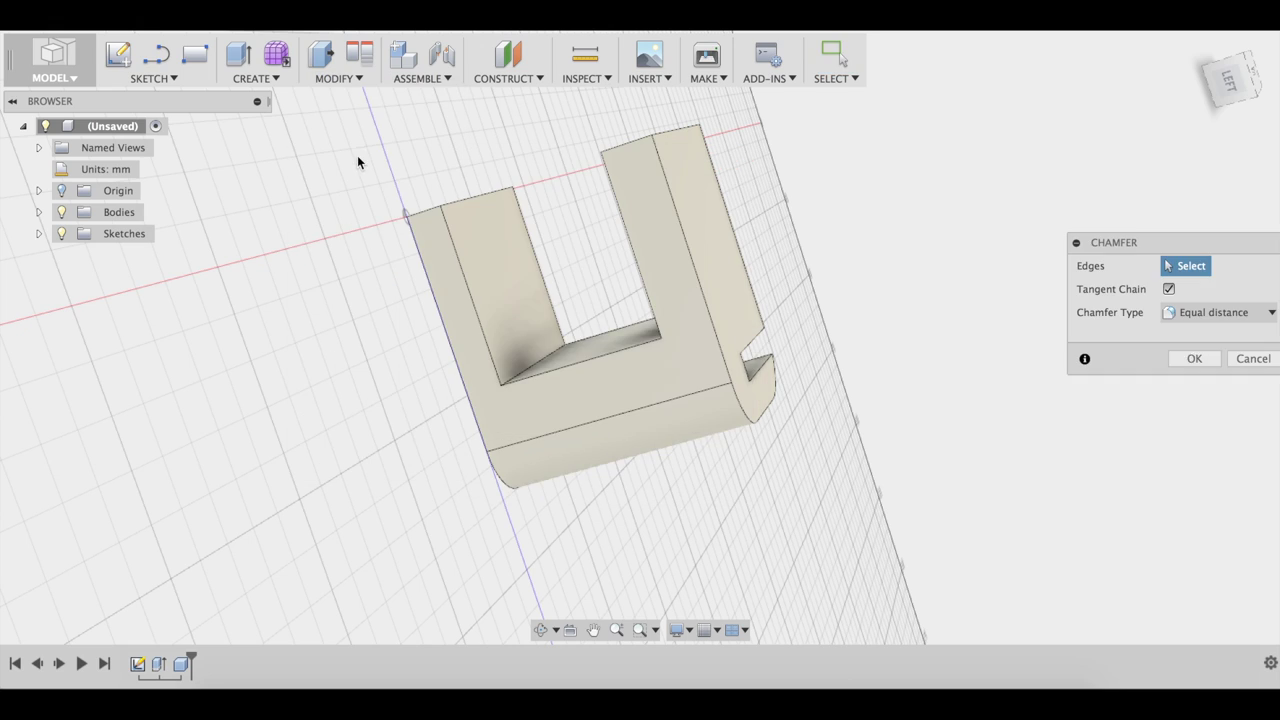
{"action": "left_click", "coordinate": [572, 362]}
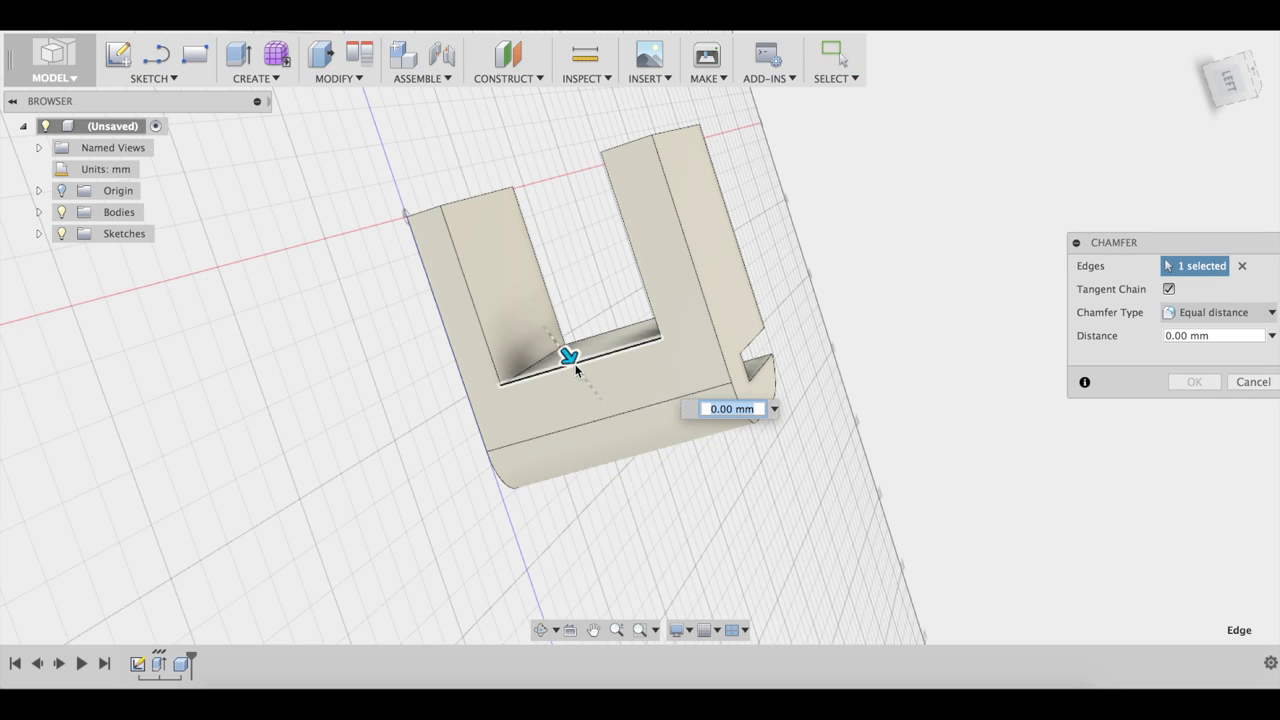
{"action": "left_click_drag", "start_coordinate": [565, 355], "coordinate": [581, 372]}
{"action": "scroll", "coordinate": [693, 483], "scroll_direction": "right", "scroll_amount": 3, "text": "shift"}
{"action": "scroll", "coordinate": [694, 482], "scroll_direction": "right", "scroll_amount": 5, "text": "shift"}
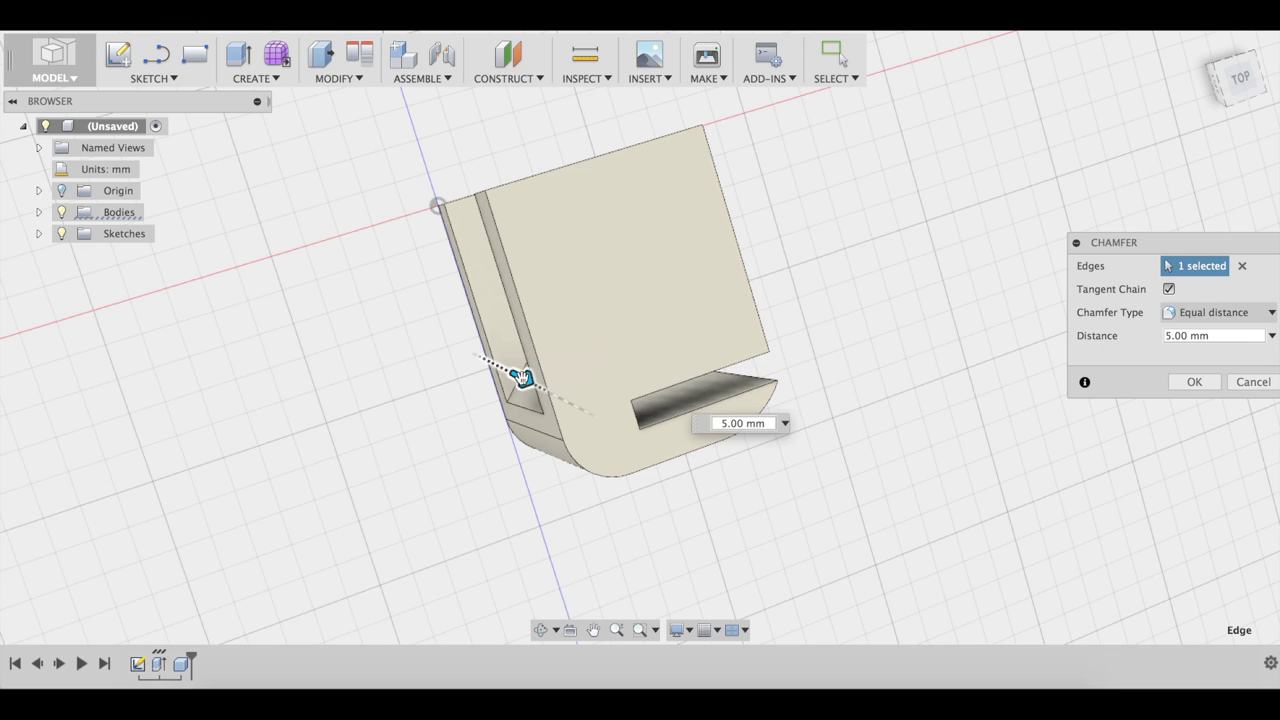
{"action": "scroll", "coordinate": [522, 377], "scroll_direction": "left", "scroll_amount": 4, "text": "shift"}
{"action": "scroll", "coordinate": [479, 502], "scroll_direction": "right", "scroll_amount": 4, "text": "shift"}
{"action": "scroll", "coordinate": [479, 502], "scroll_direction": "down", "scroll_amount": 5}
{"action": "left_click", "coordinate": [1194, 382]}
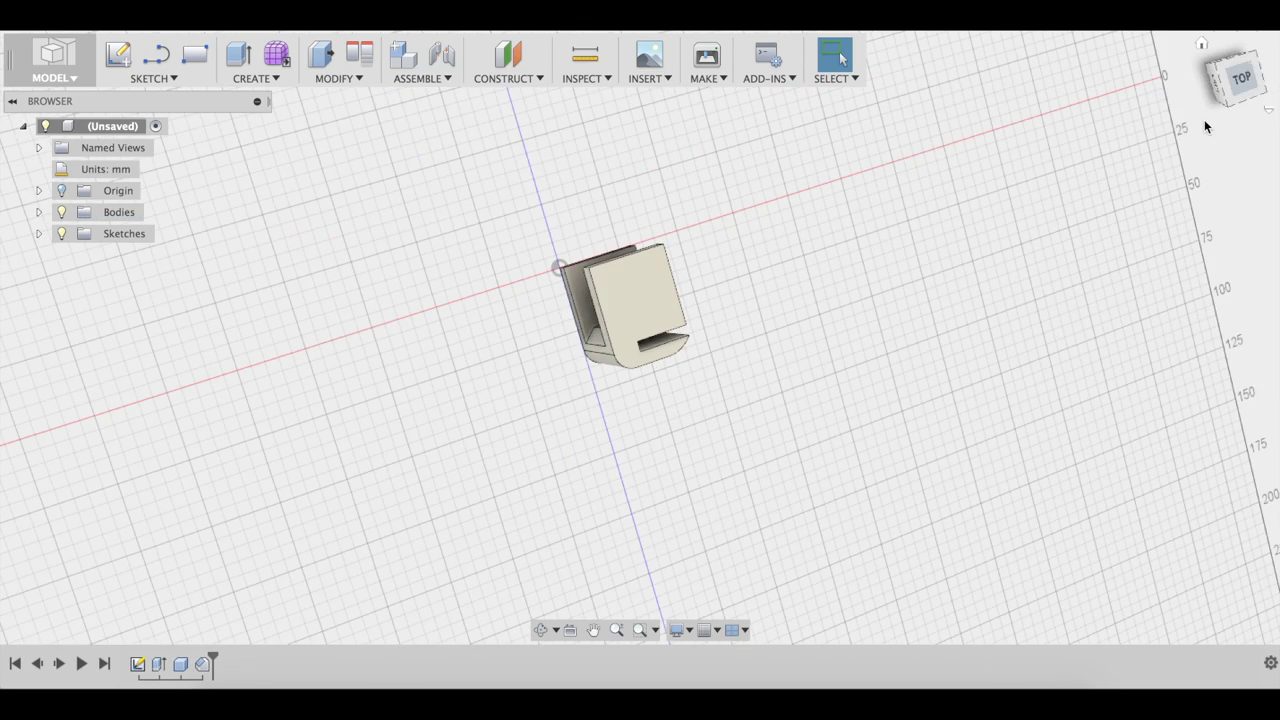
Step: Show the project's saved designs from the home view and try to insert the 1-axis pivot into the current design
{"action": "left_click", "coordinate": [1202, 44]}
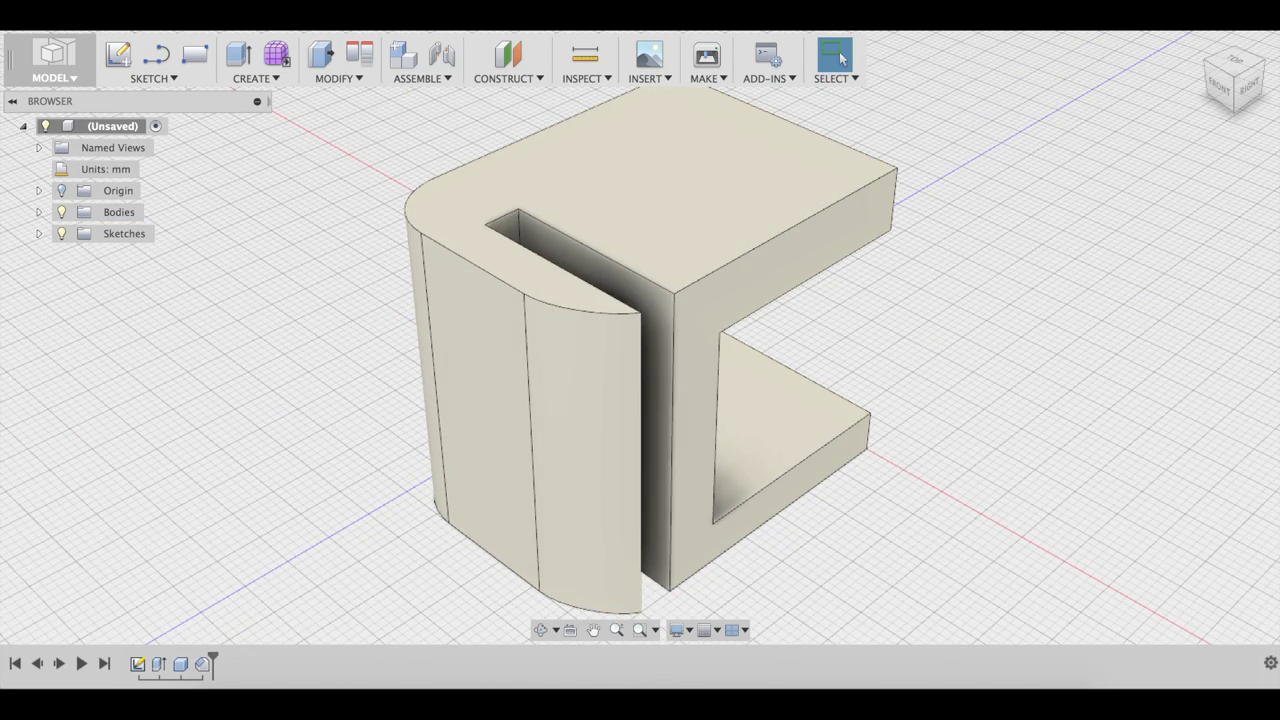
{"action": "left_click", "coordinate": [20, 30]}
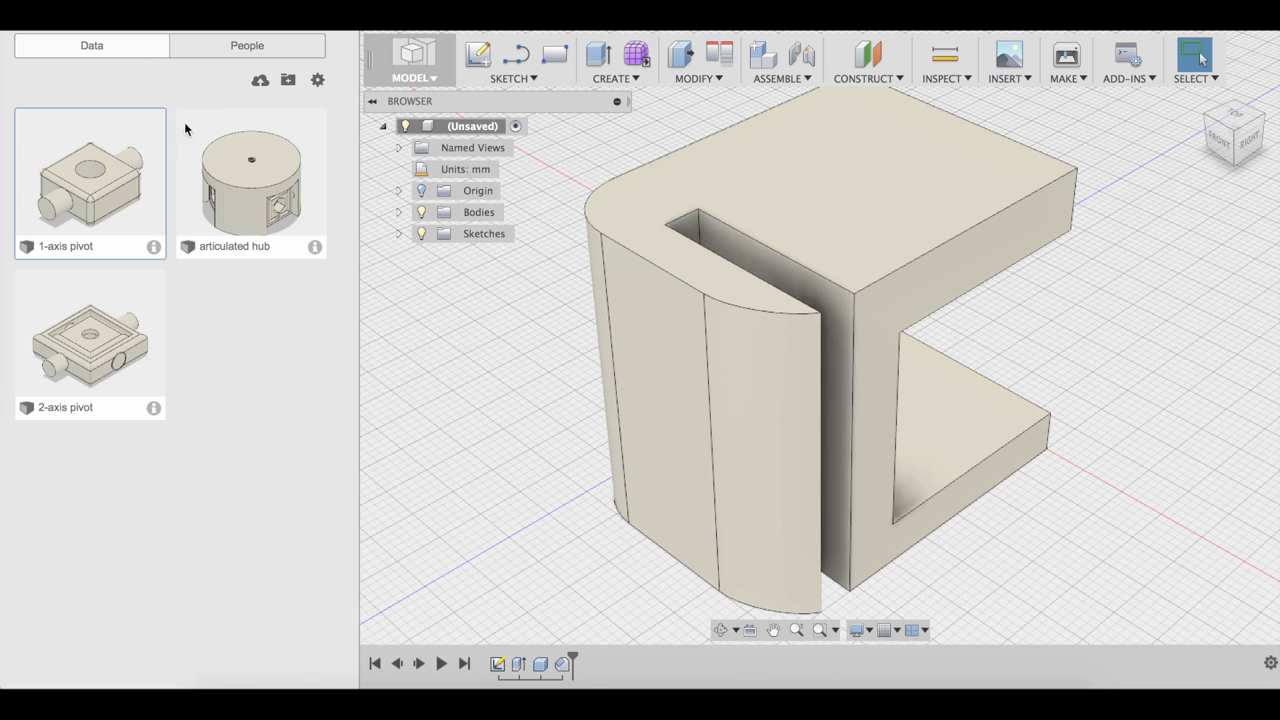
{"action": "right_click", "coordinate": [109, 205]}
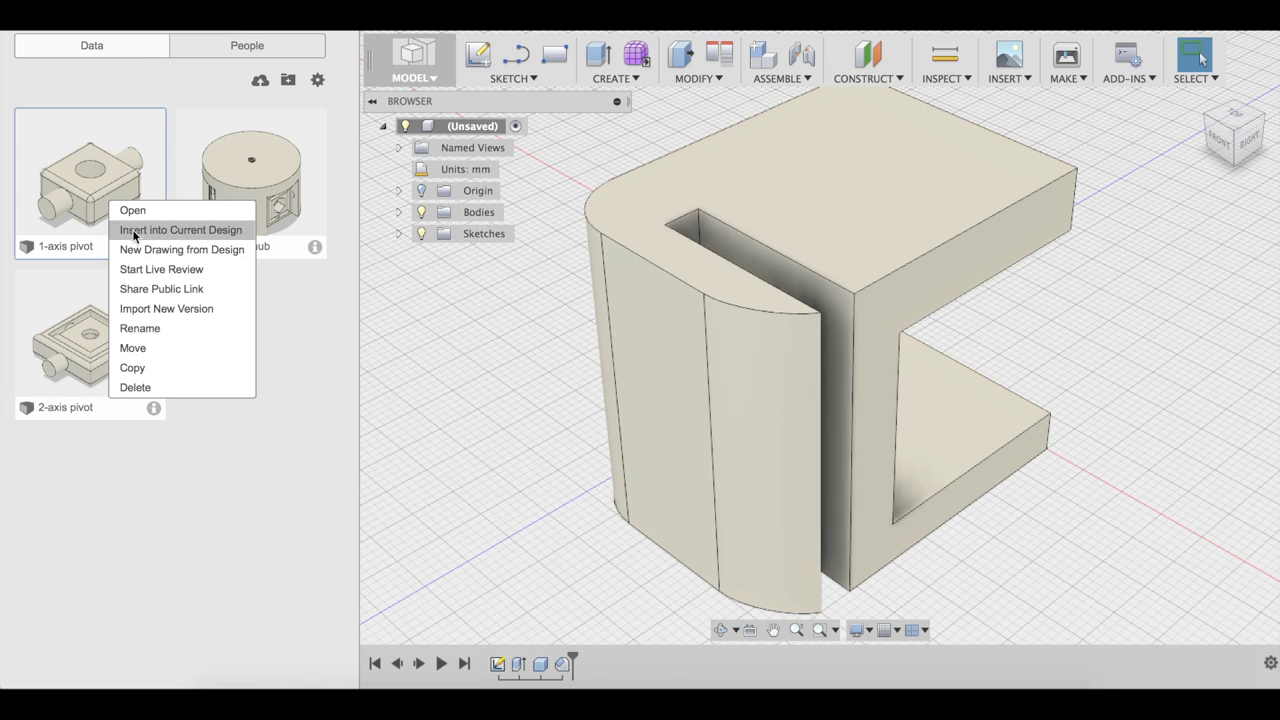
{"action": "left_click", "coordinate": [136, 232]}
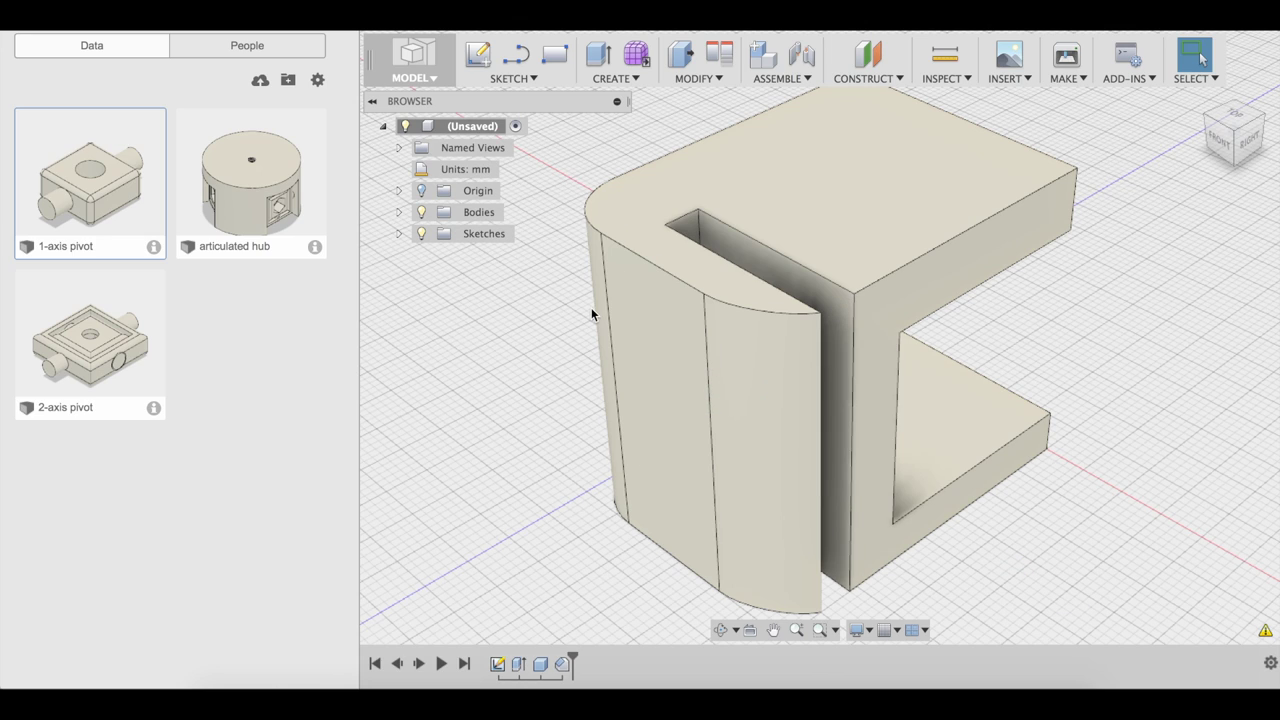
Step: Save the design as "thin clamp" in the DJRoomba project
{"action": "key", "text": "super+s"}
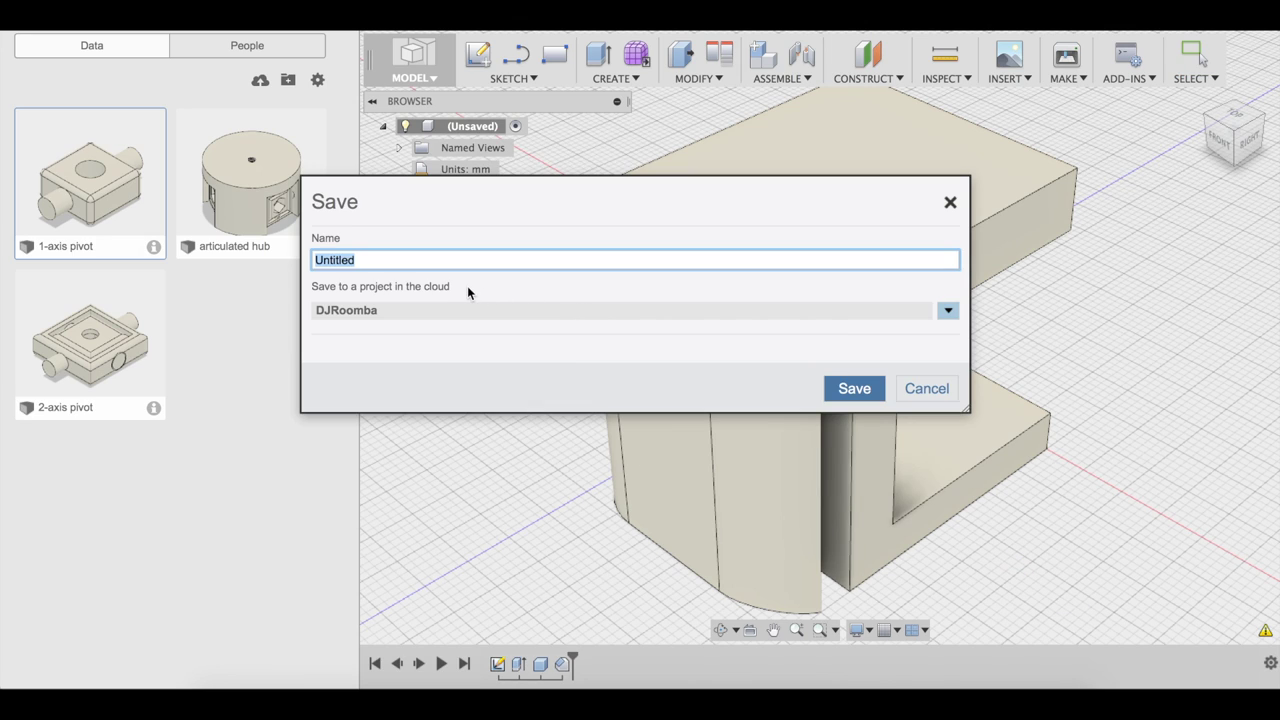
{"action": "type", "text": "thin clamp"}
{"action": "left_click", "coordinate": [850, 388]}
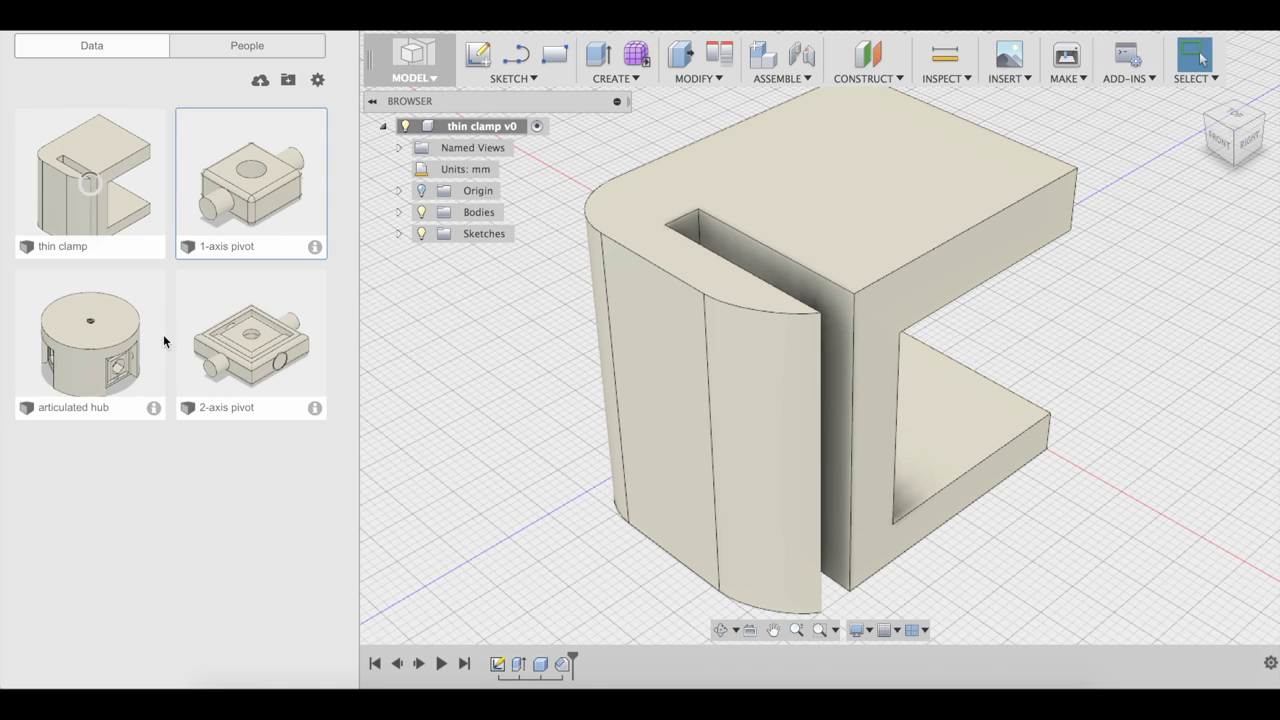
Step: Insert the 1-axis pivot into the thin clamp design at its default position and close the list of saved designs
{"action": "right_click", "coordinate": [237, 198]}
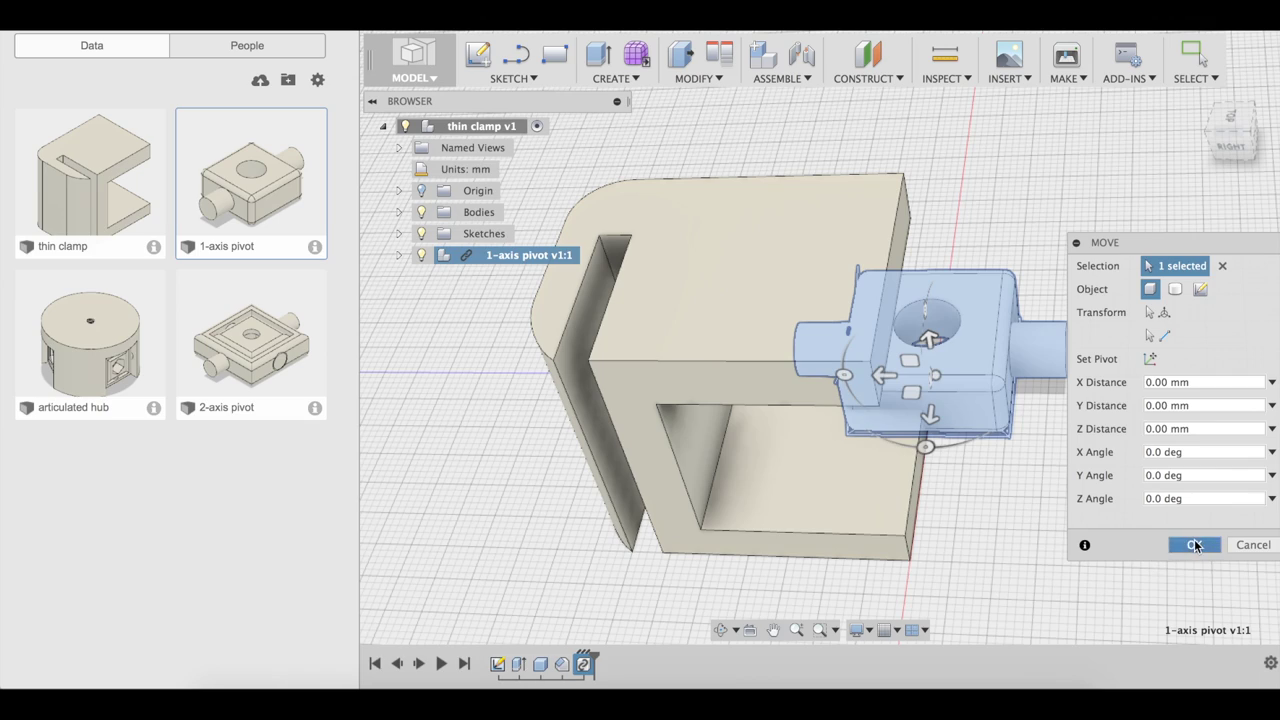
{"action": "left_click", "coordinate": [1195, 545]}
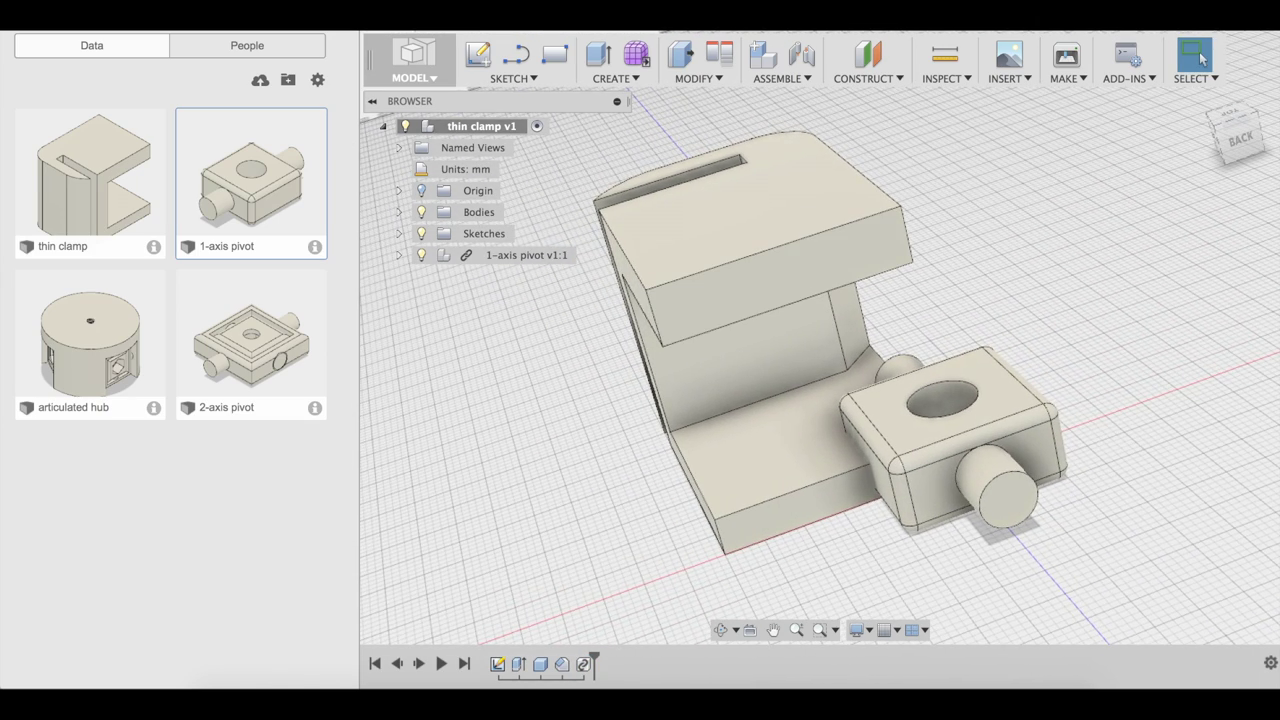
{"action": "left_click", "coordinate": [340, 20]}
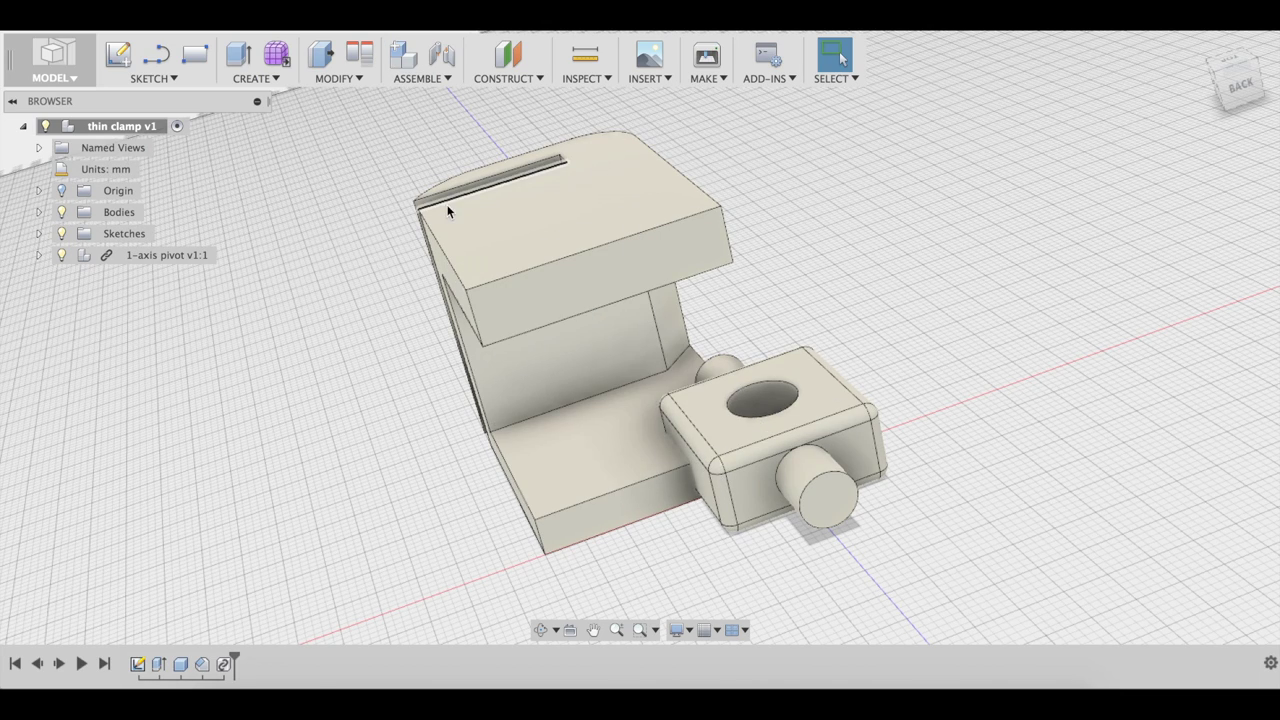
Step: Align the end face of the pivot's cylindrical pin with the centre of the clamp's top face
{"action": "left_click", "coordinate": [366, 53]}
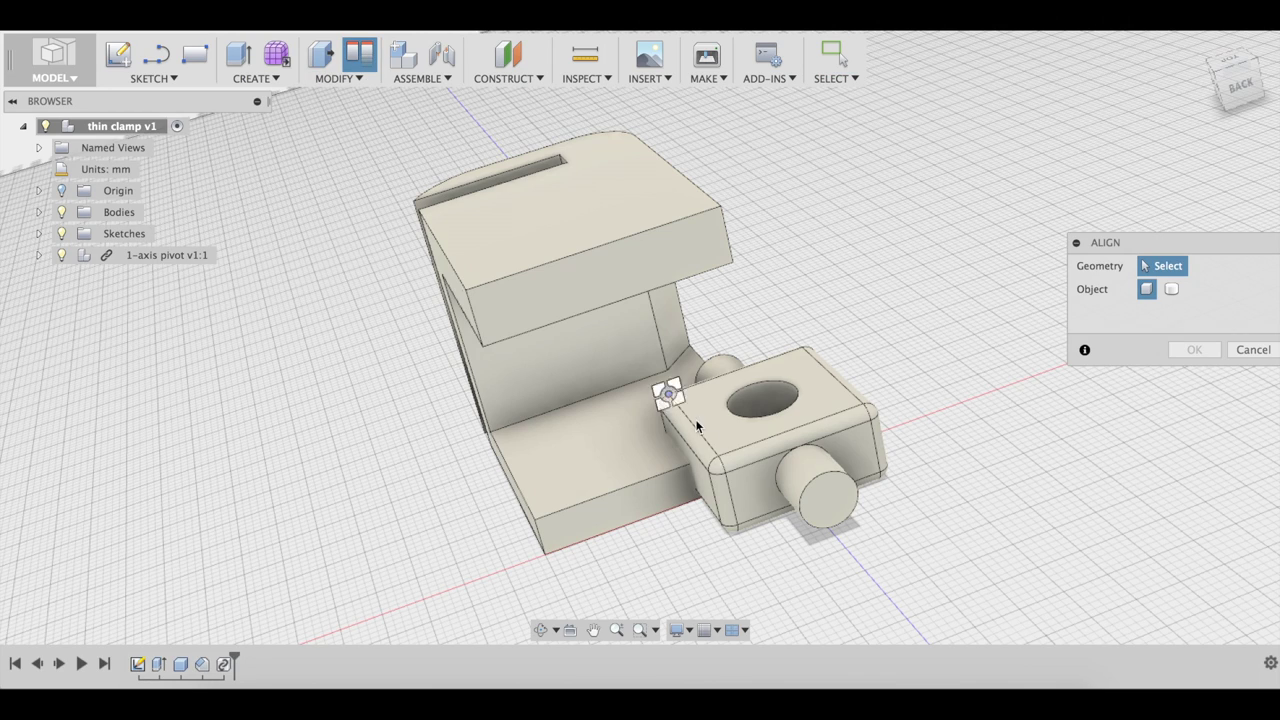
{"action": "left_click", "coordinate": [830, 503]}
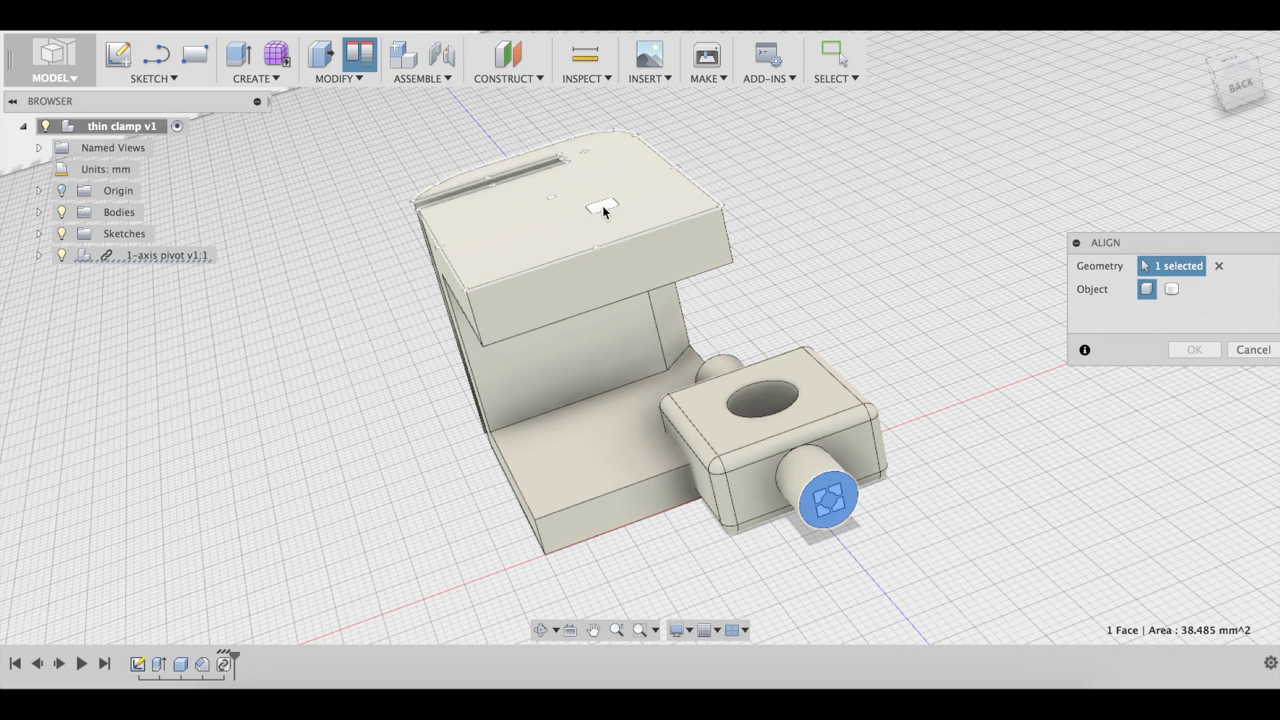
{"action": "left_click", "coordinate": [560, 200]}
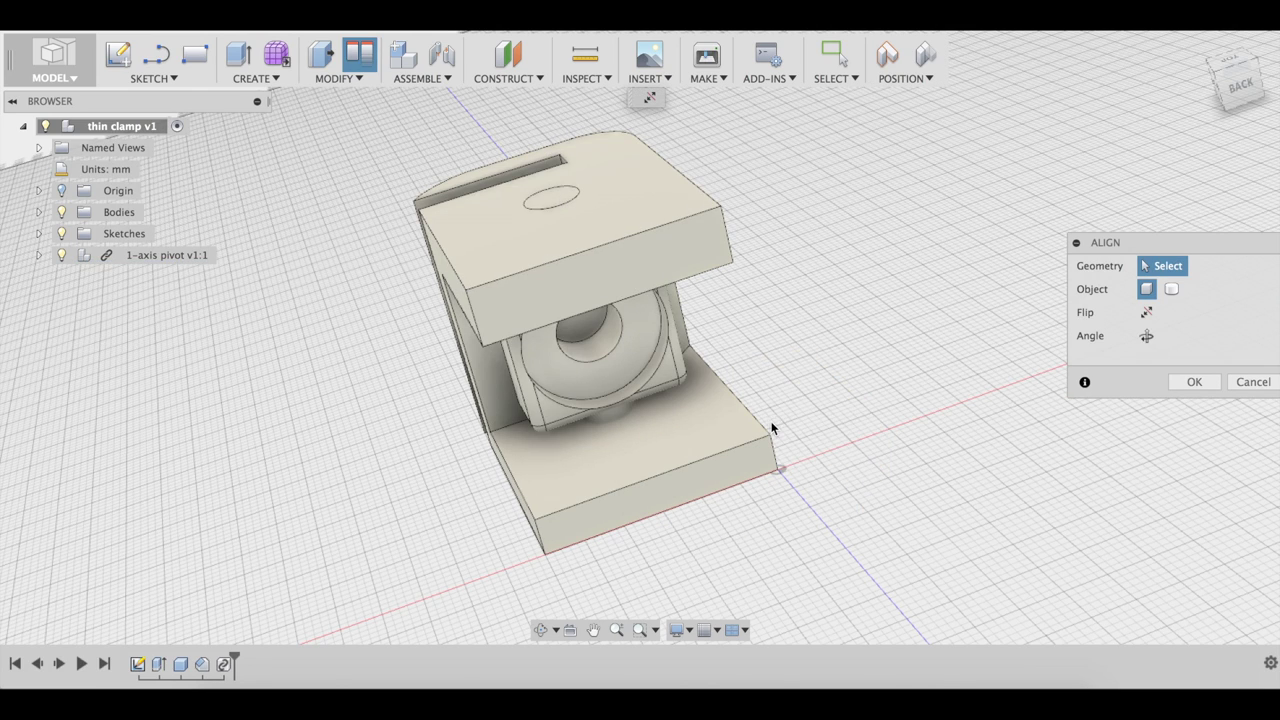
{"action": "key", "text": "Return"}
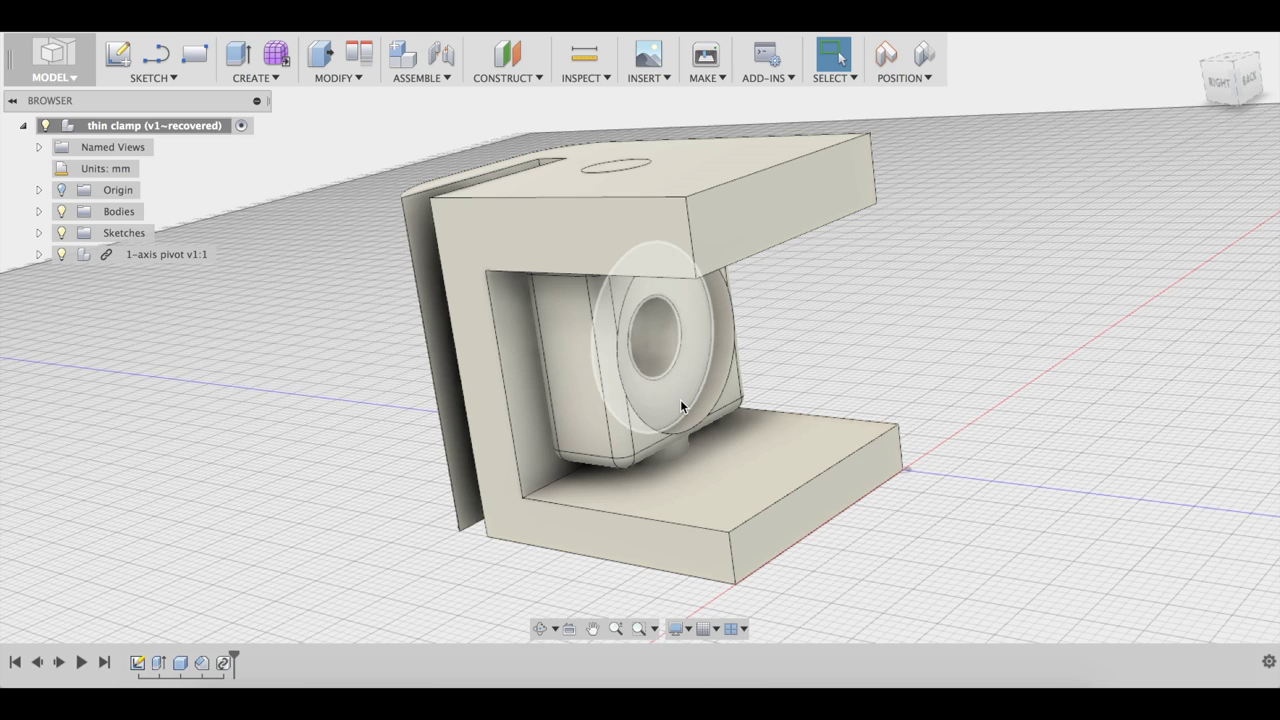
Step: Reopen the box cut for editing and stretch it from both sides to a width of 35 mm across the block's full height
{"action": "mouse_move", "coordinate": [680, 400]}
{"action": "left_mouse_down"}
{"action": "mouse_move", "coordinate": [675, 335]}
{"action": "mouse_move", "coordinate": [728, 341]}
{"action": "mouse_move", "coordinate": [702, 402]}
{"action": "left_mouse_up"}
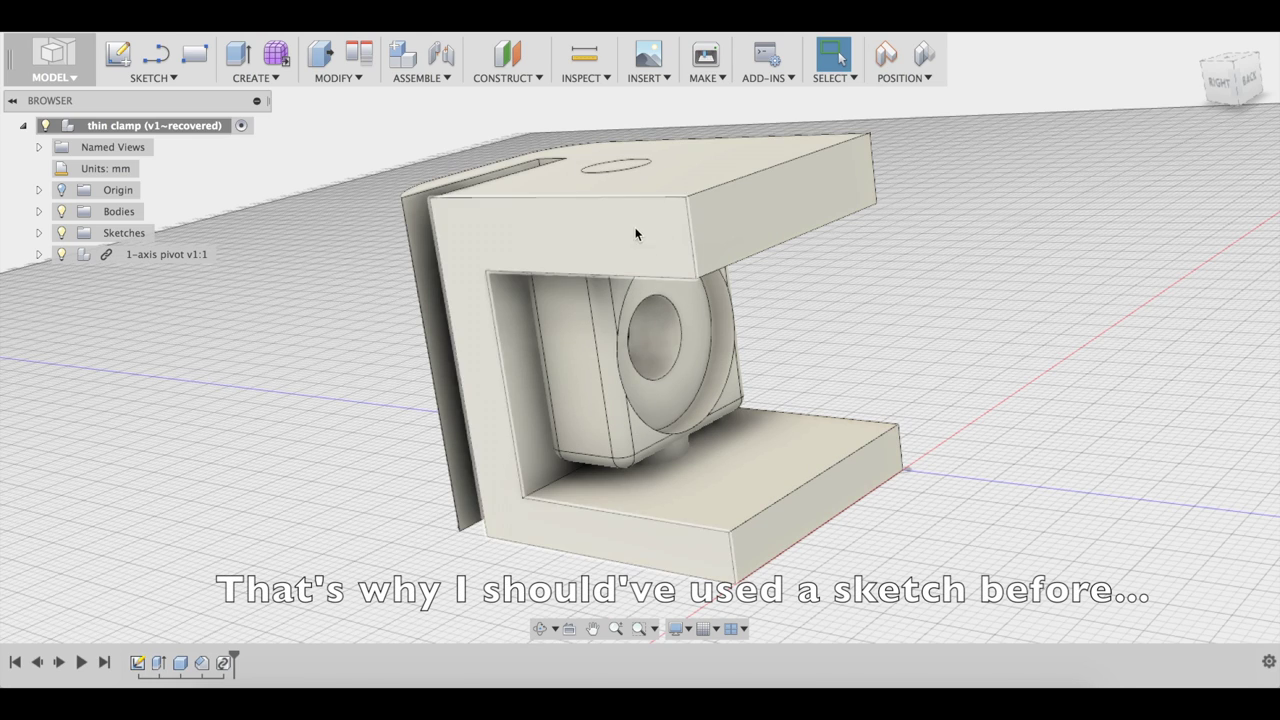
{"action": "double_click", "coordinate": [180, 662]}
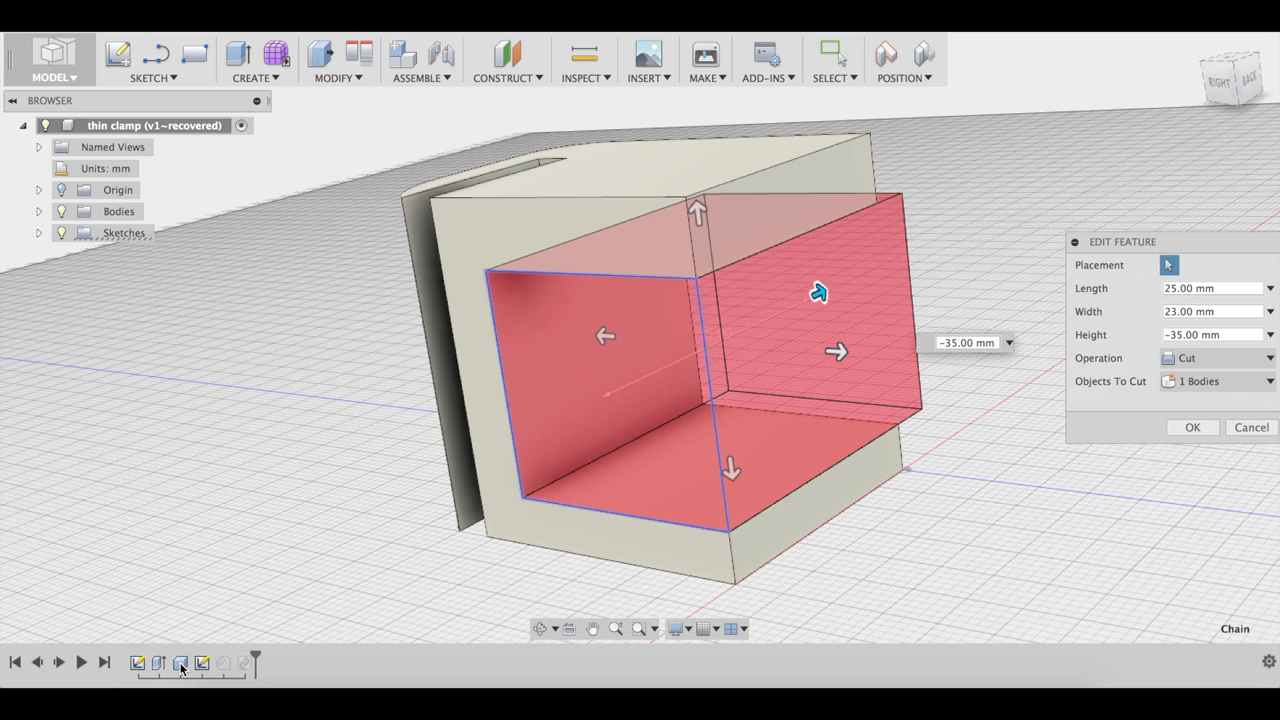
{"action": "middle_click_drag", "start_coordinate": [694, 477], "coordinate": [718, 299], "text": "shift"}
{"action": "left_click", "coordinate": [1238, 84]}
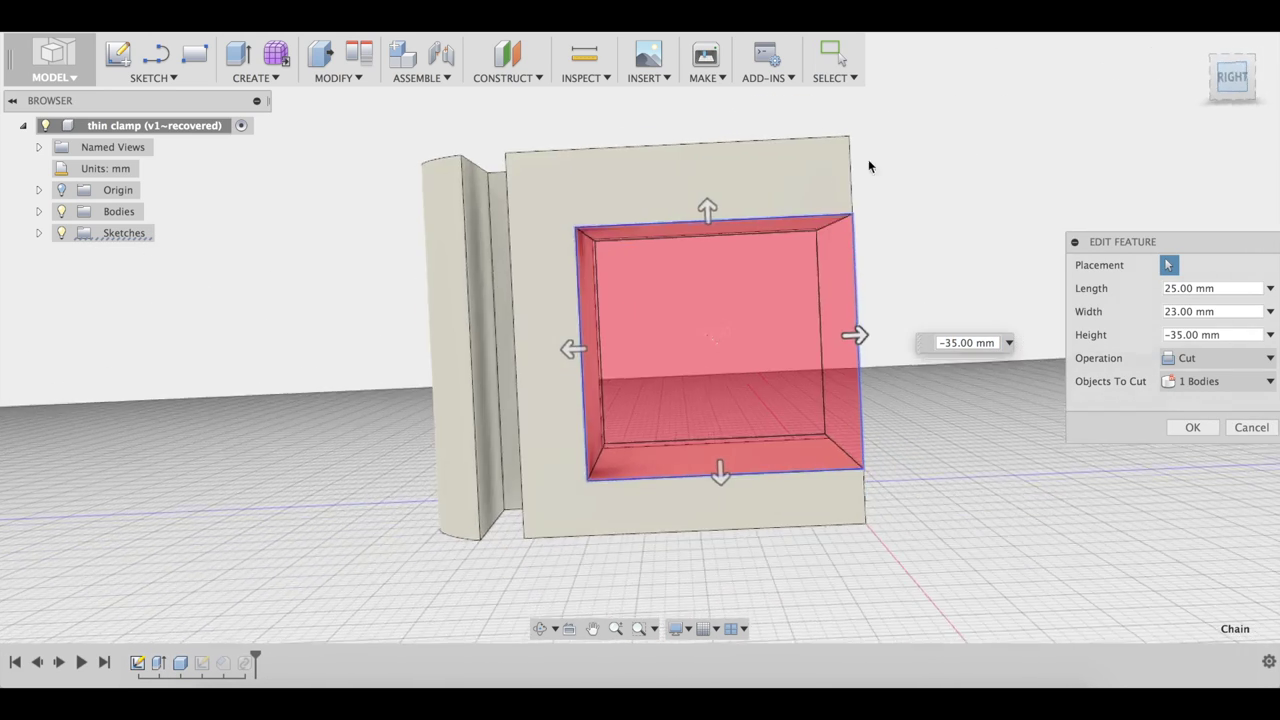
{"action": "left_click_drag", "start_coordinate": [720, 211], "coordinate": [714, 136]}
{"action": "left_click_drag", "start_coordinate": [714, 483], "coordinate": [714, 531]}
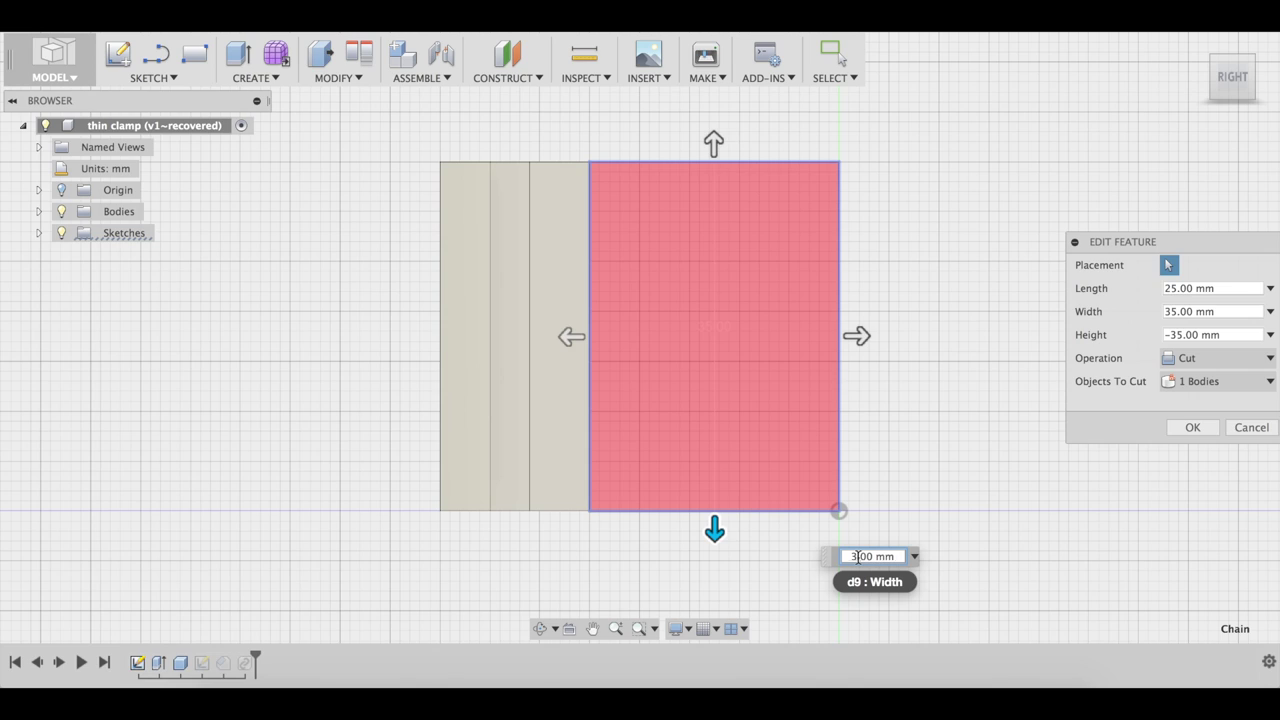
Step: Set the box cut's width to 29 mm from its lower side and pull its upper side inward to form the upper arm
{"action": "key", "text": "Return"}
{"action": "key", "text": "BackSpace"}
{"action": "type", "text": "29"}
{"action": "type", "text": "9"}
{"action": "key", "text": "Return"}
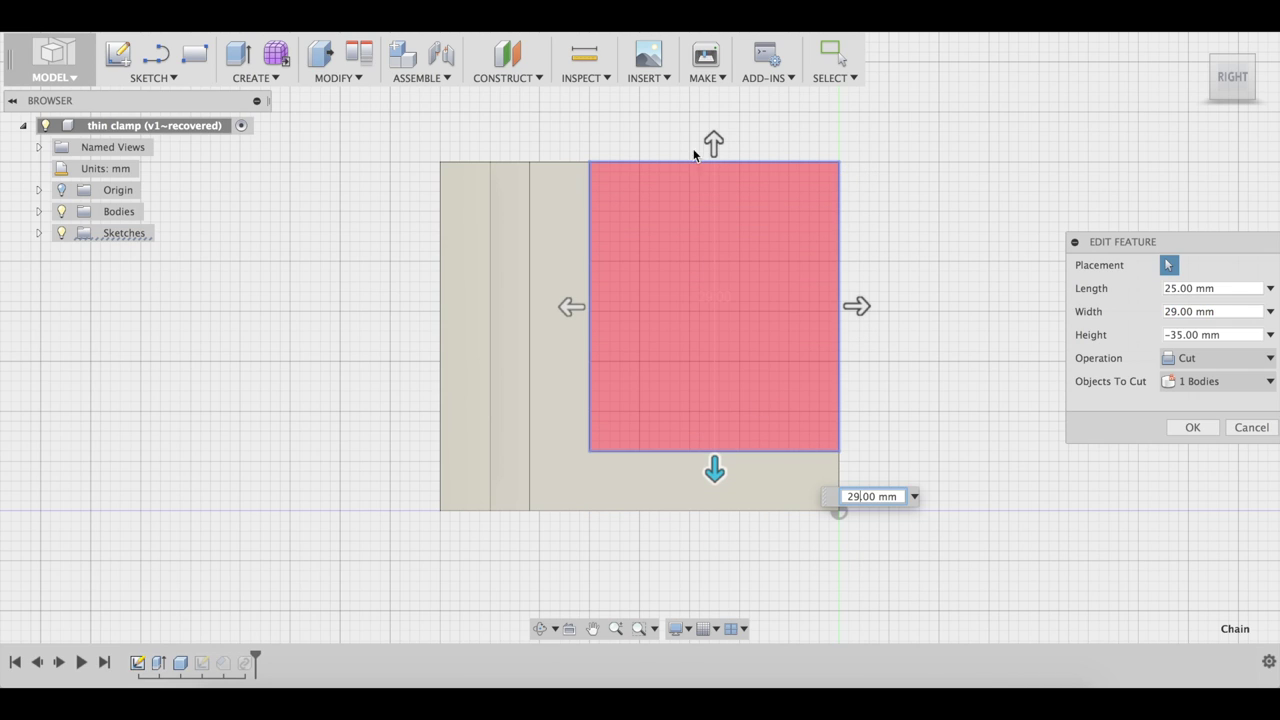
{"action": "left_click_drag", "start_coordinate": [713, 143], "coordinate": [713, 199]}
{"action": "key", "text": "Return"}
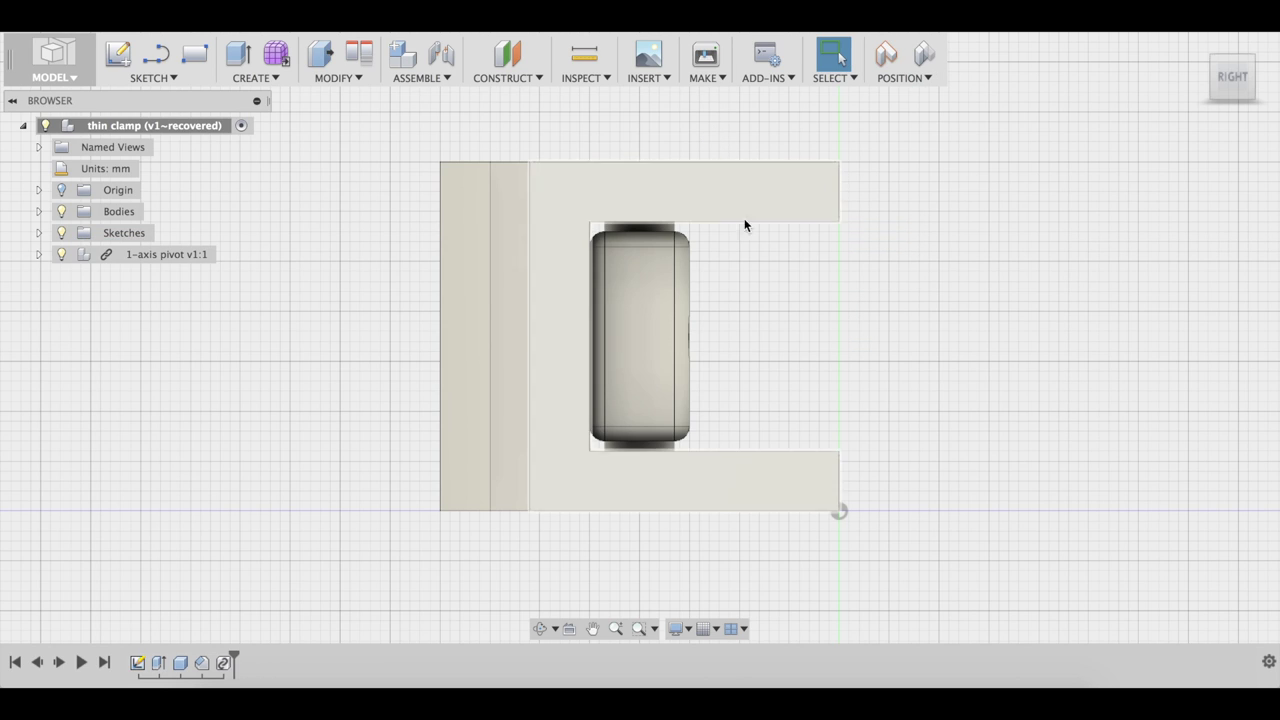
Step: Measure the thickness of the clamp's arms at their open-end edges
{"action": "left_click", "coordinate": [838, 211]}
{"action": "left_click", "coordinate": [835, 478]}
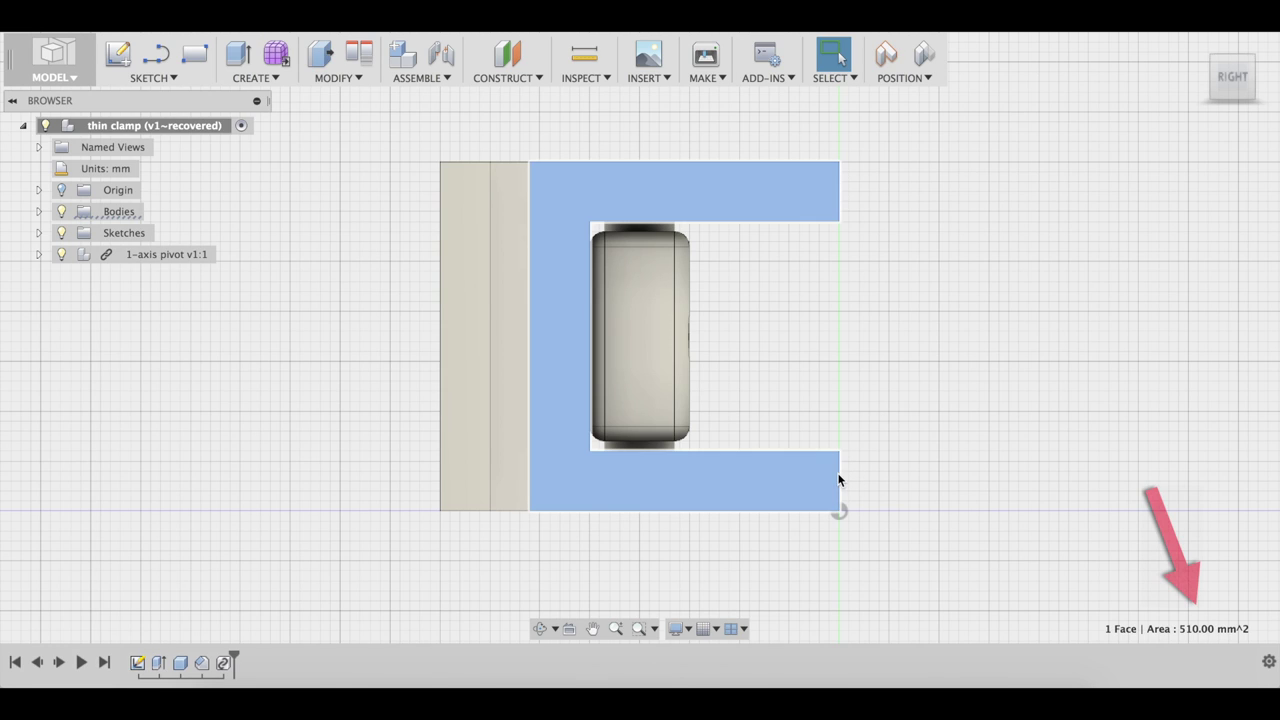
{"action": "left_click", "coordinate": [839, 480]}
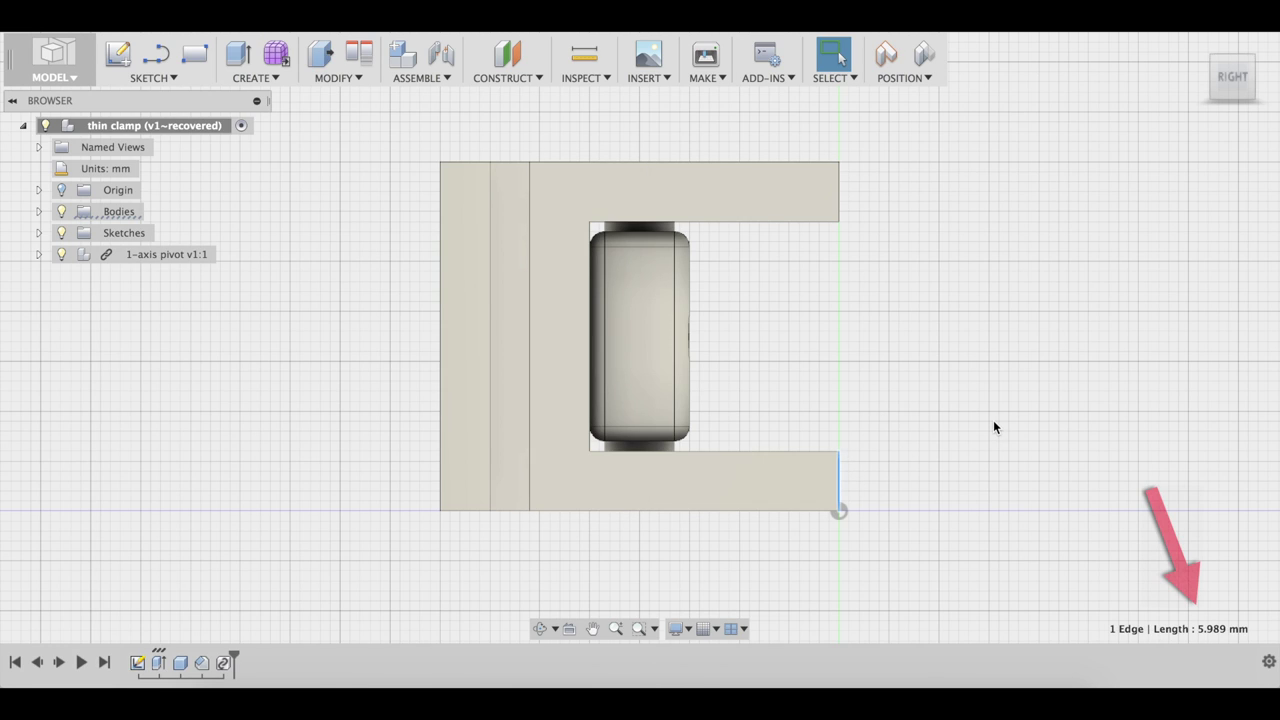
{"action": "scroll", "coordinate": [994, 427], "scroll_direction": "right", "scroll_amount": 5, "text": "shift"}
{"action": "scroll", "coordinate": [994, 427], "scroll_direction": "left", "scroll_amount": 3, "text": "shift"}
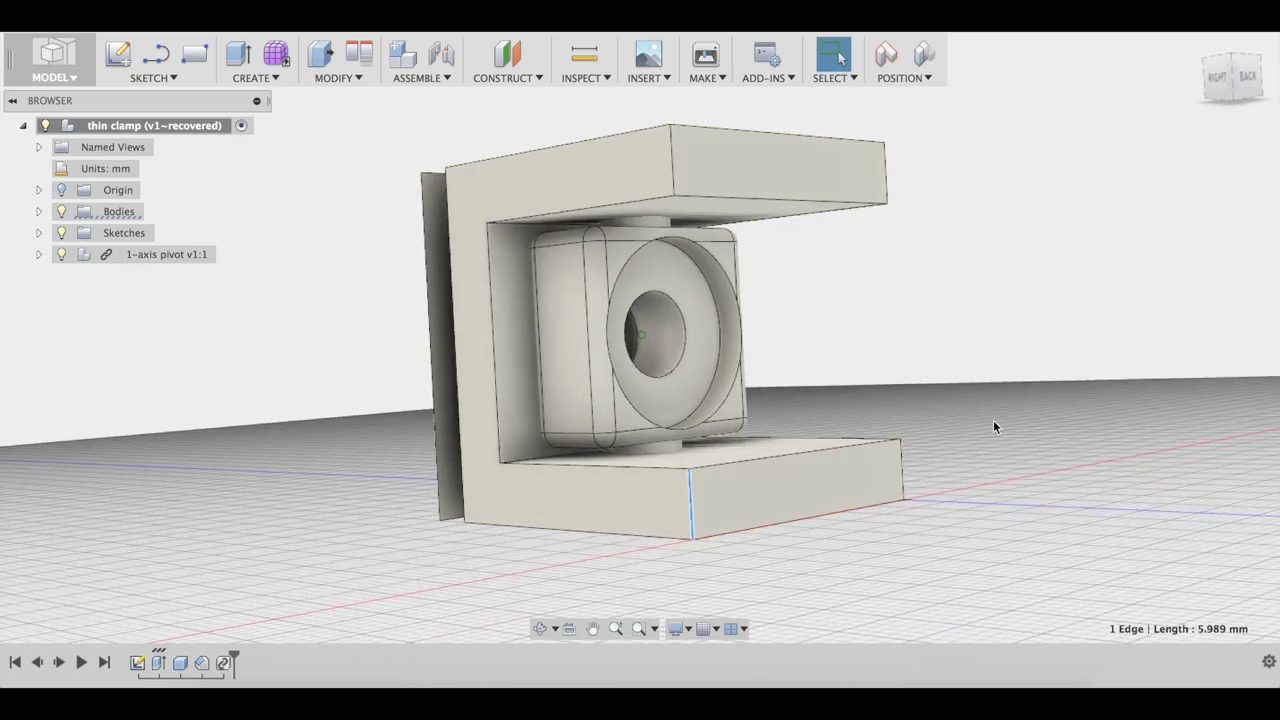
Step: Start a sketch on the inner face of the clamp's lower arm, capturing the pivot's current position
{"action": "scroll", "coordinate": [1012, 375], "scroll_direction": "up", "scroll_amount": 5, "text": "shift"}
{"action": "scroll", "coordinate": [1012, 375], "scroll_direction": "down", "scroll_amount": 4, "text": "shift"}
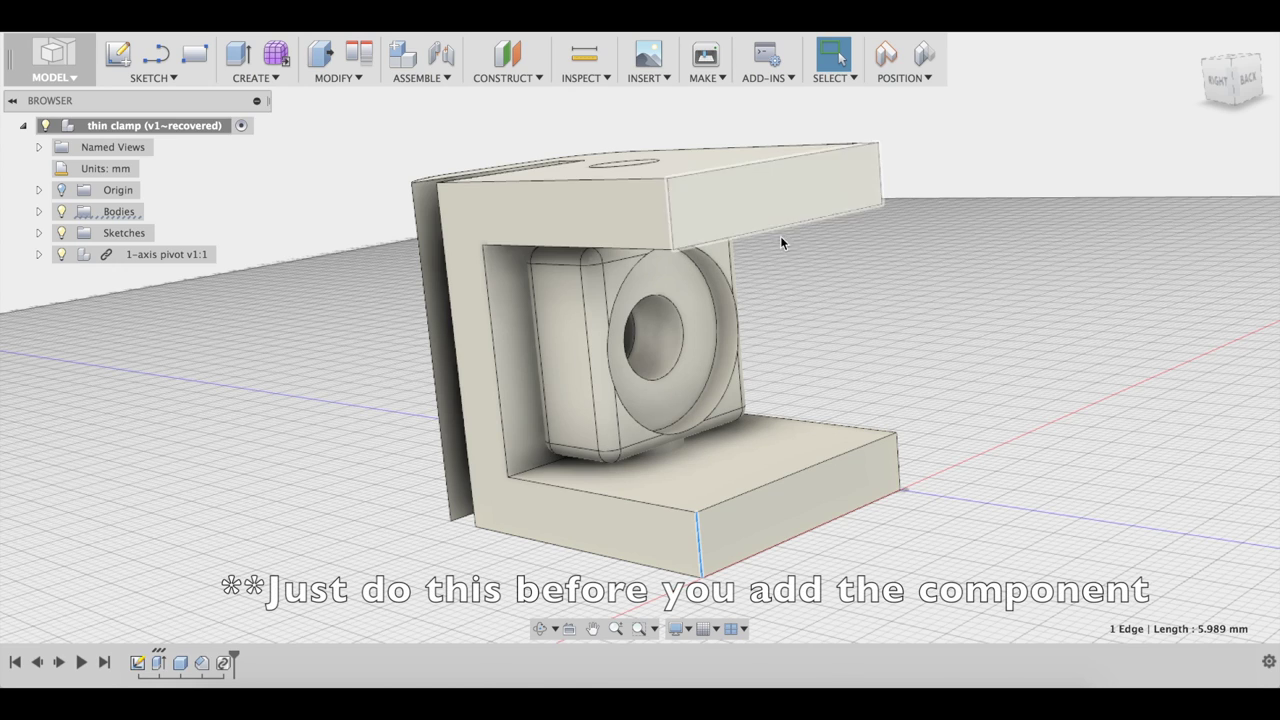
{"action": "left_click", "coordinate": [752, 458]}
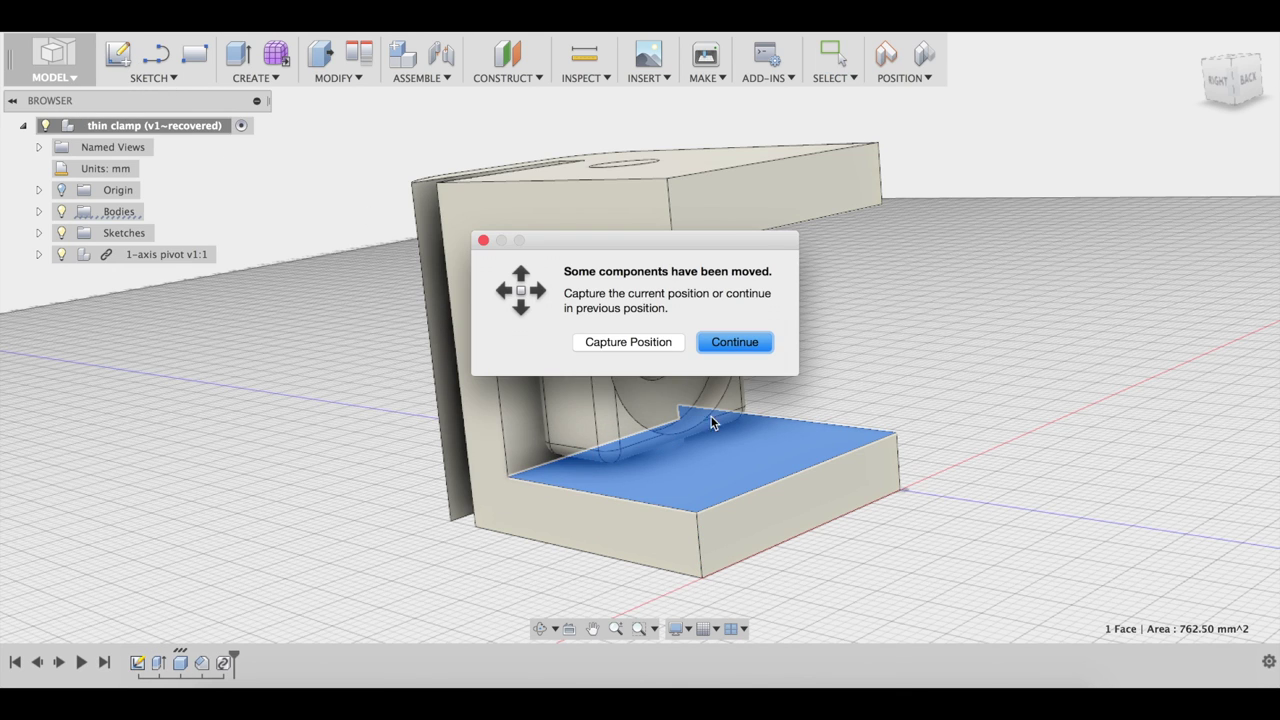
{"action": "left_click", "coordinate": [656, 342]}
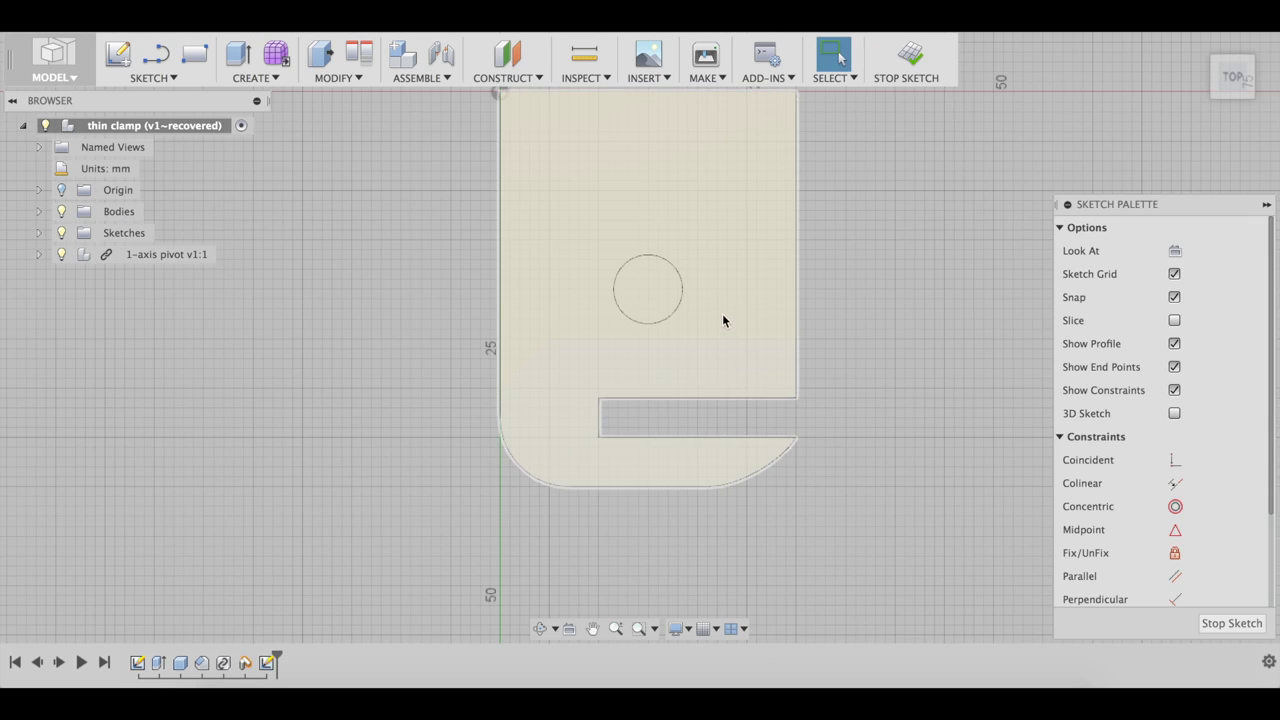
{"action": "scroll", "coordinate": [586, 281], "scroll_direction": "left", "scroll_amount": 5, "text": "shift"}
{"action": "scroll", "coordinate": [586, 281], "scroll_direction": "right", "scroll_amount": 8, "text": "shift"}
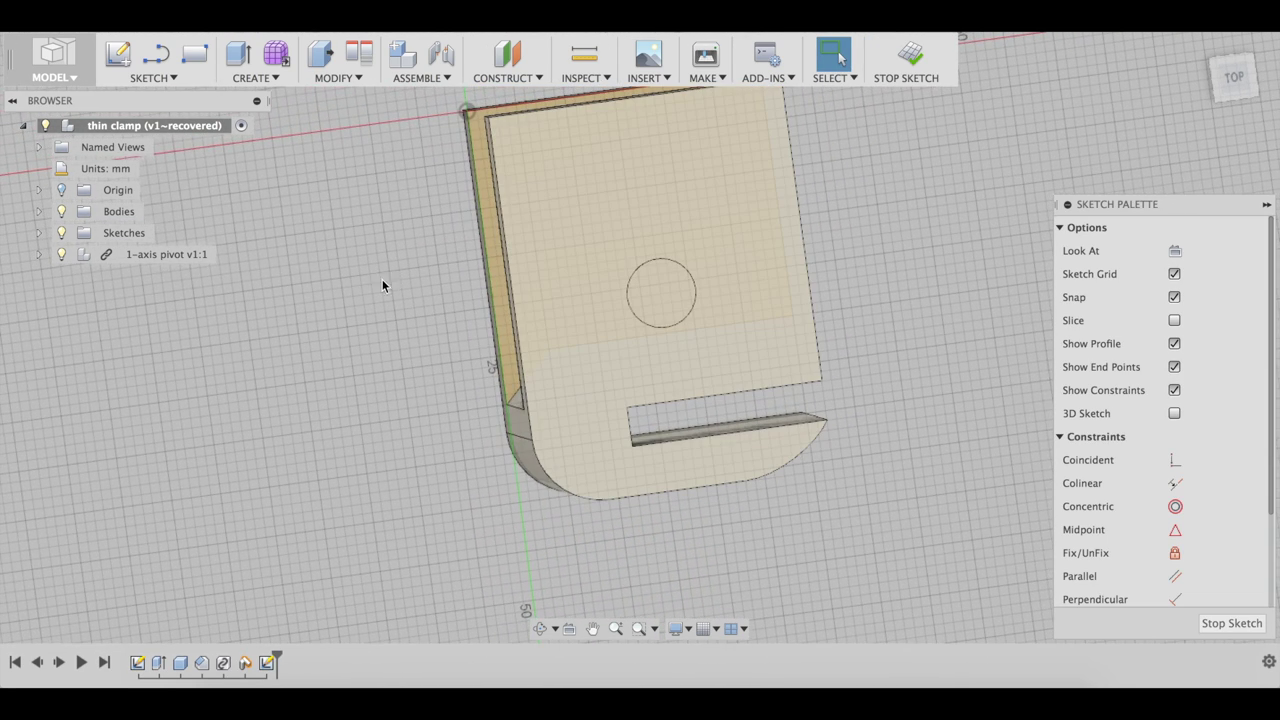
Step: Draw a 15 mm line from the lower arm's side edge perpendicularly into the face and convert it to a construction line
{"action": "left_click", "coordinate": [155, 53]}
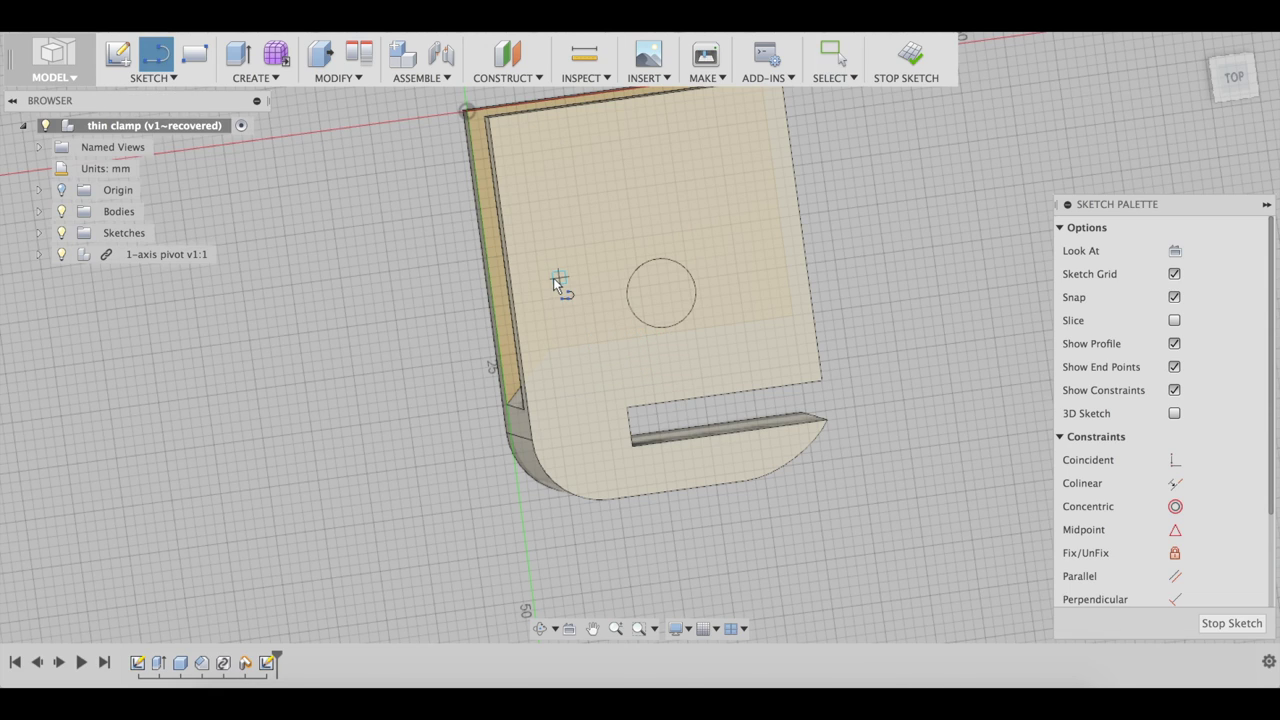
{"action": "left_click", "coordinate": [477, 200]}
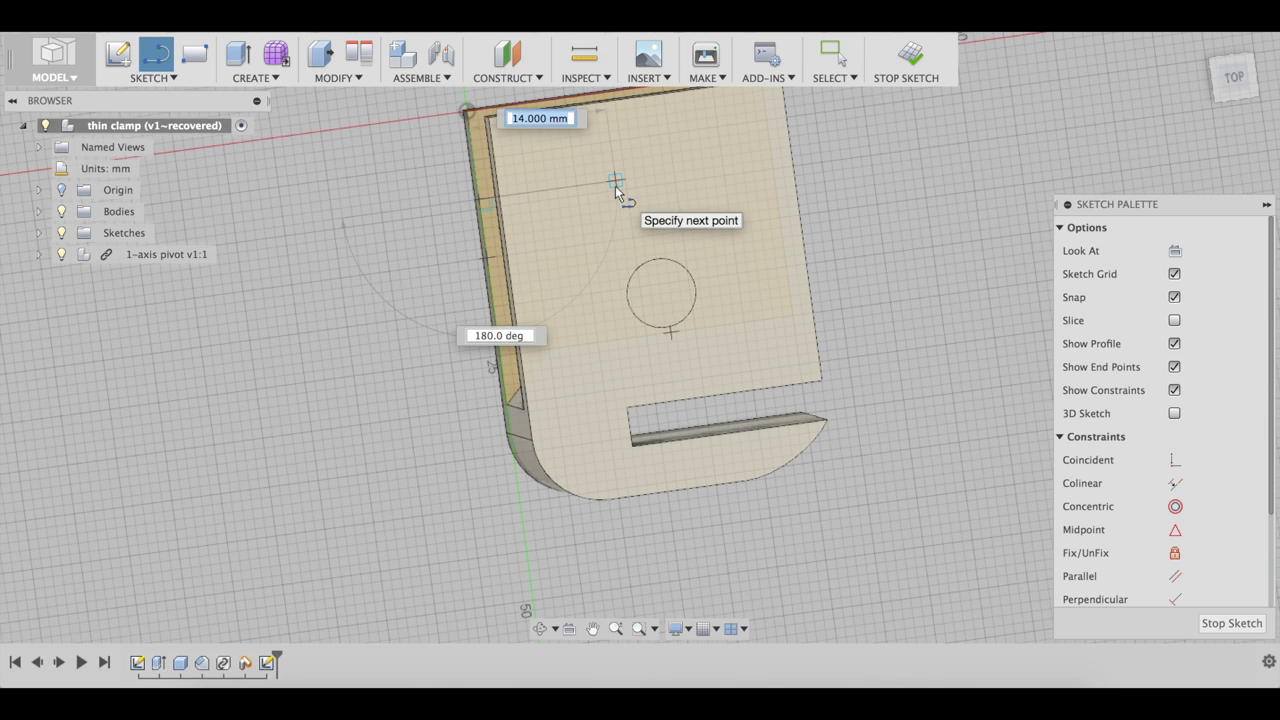
{"action": "type", "text": "15"}
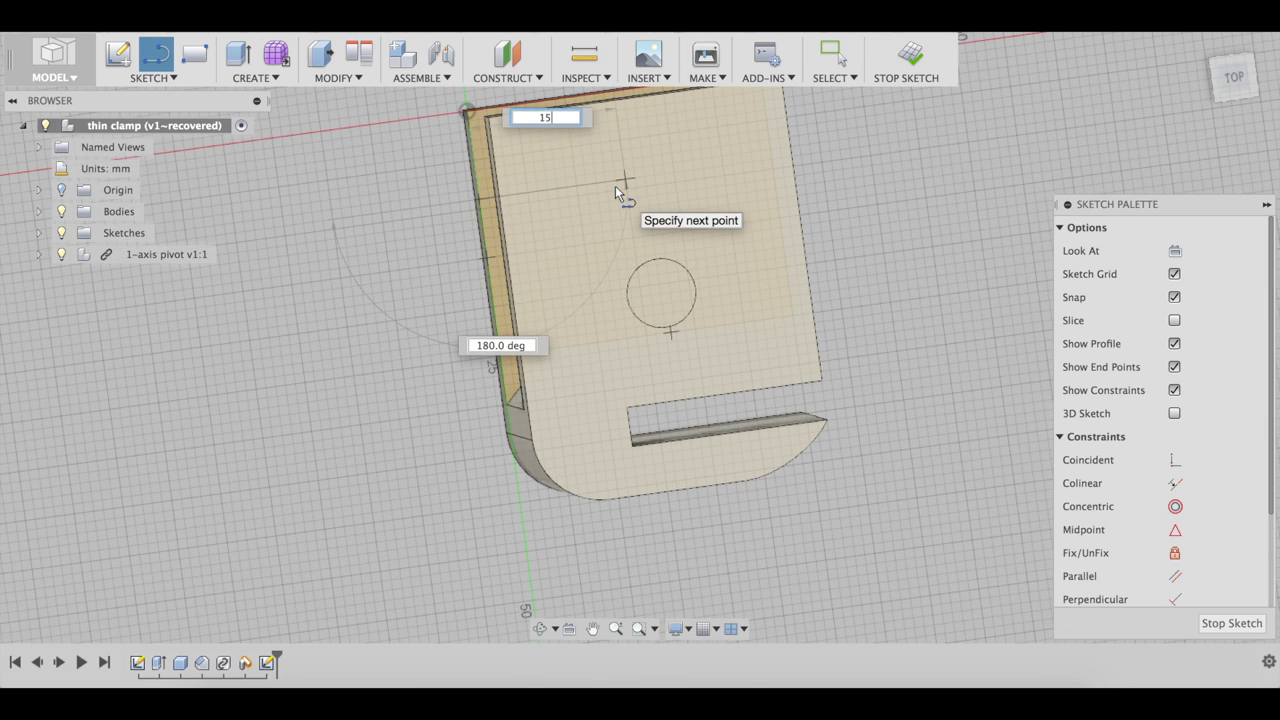
{"action": "key", "text": "Return"}
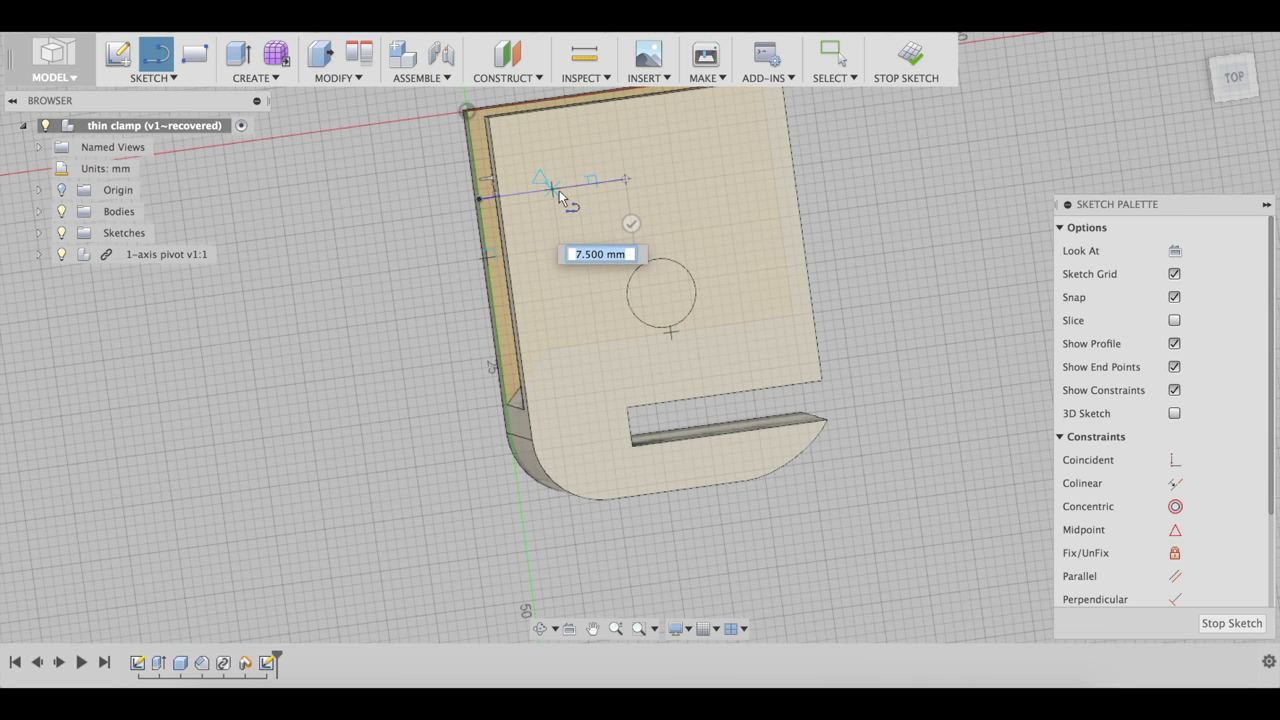
{"action": "scroll", "coordinate": [481, 215], "scroll_direction": "left", "scroll_amount": 3, "text": "shift"}
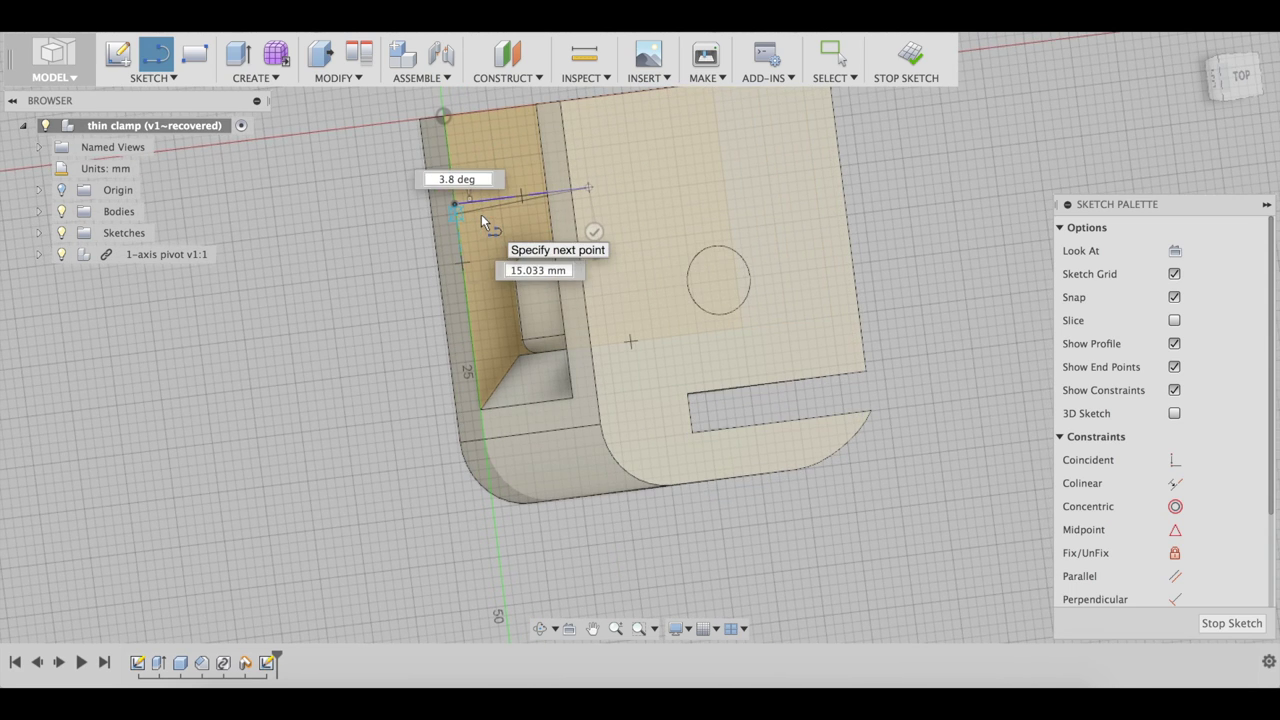
{"action": "key", "text": "Escape"}
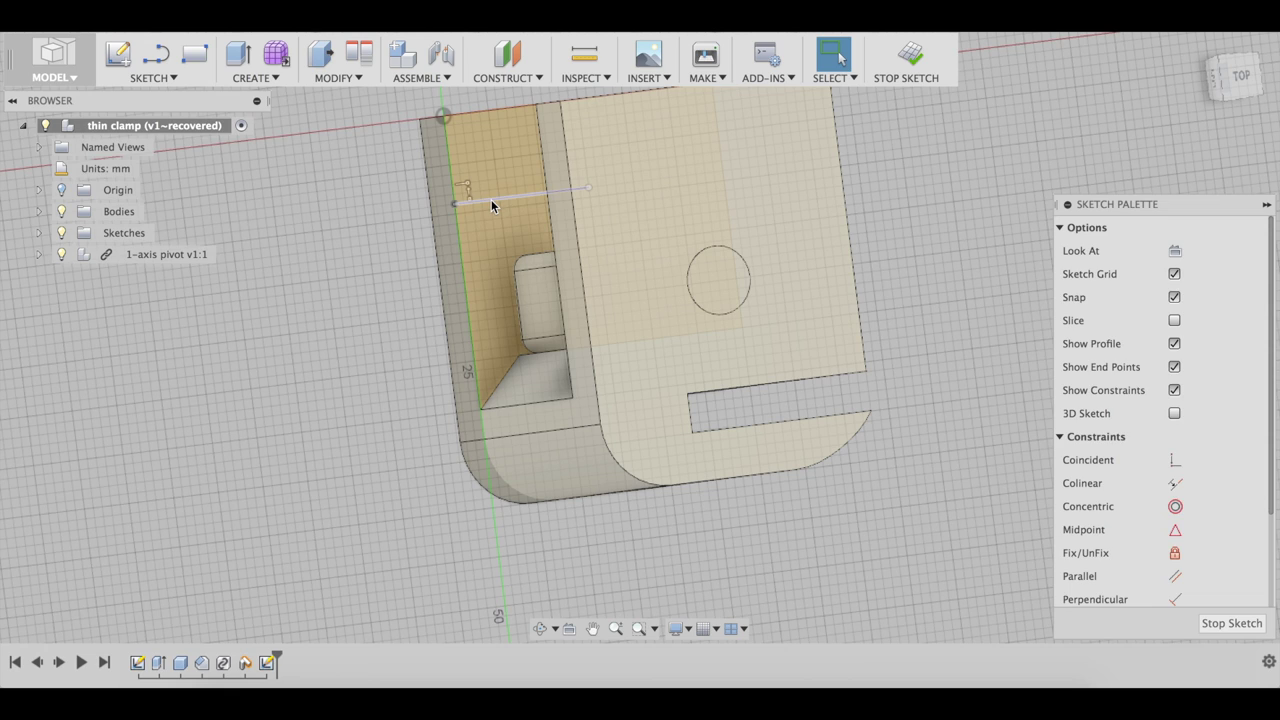
{"action": "left_click", "coordinate": [490, 199]}
{"action": "right_click", "coordinate": [491, 199]}
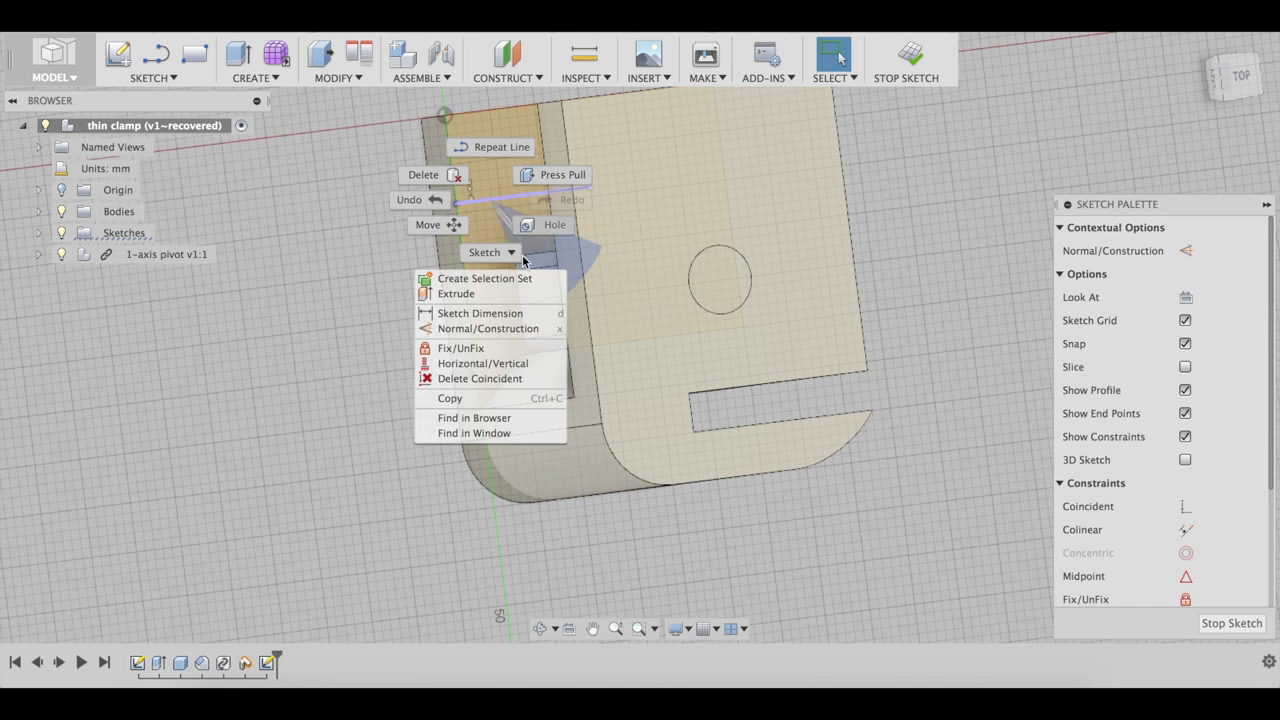
{"action": "left_click", "coordinate": [511, 327]}
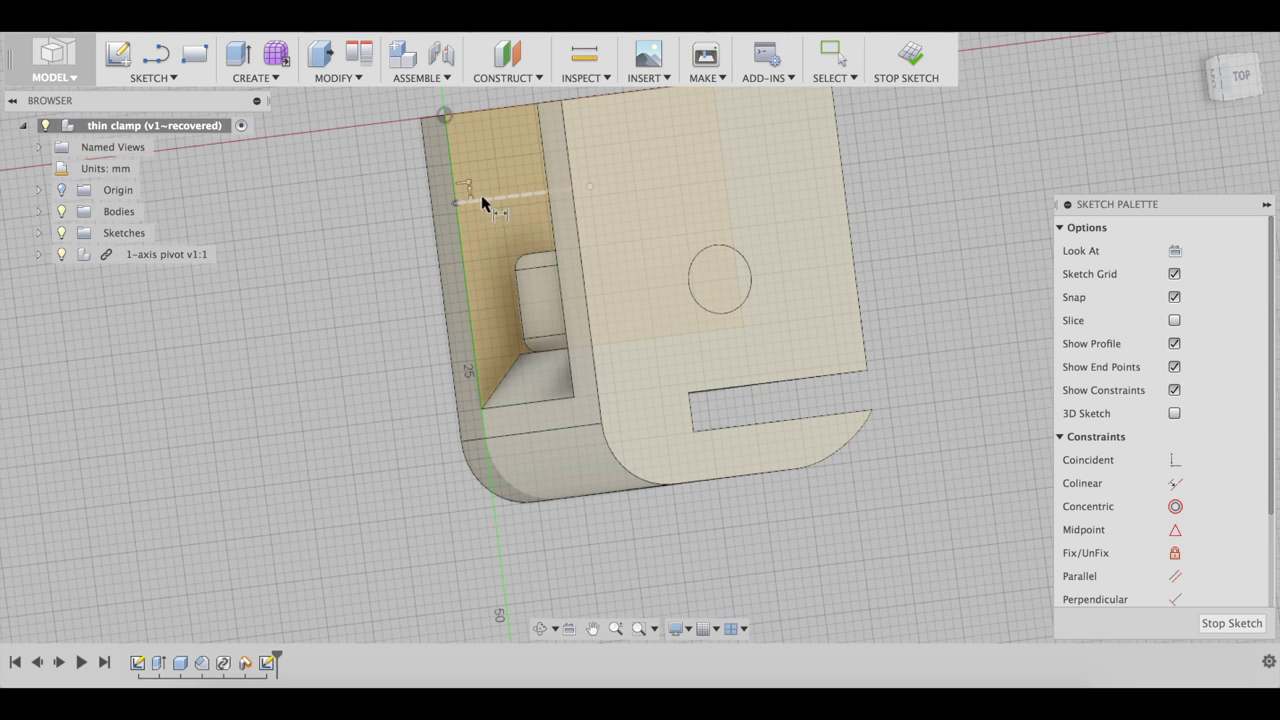
Step: Dimension the construction line 15 mm from the channel's inner back edge and finish the sketch
{"action": "left_click", "coordinate": [551, 350]}
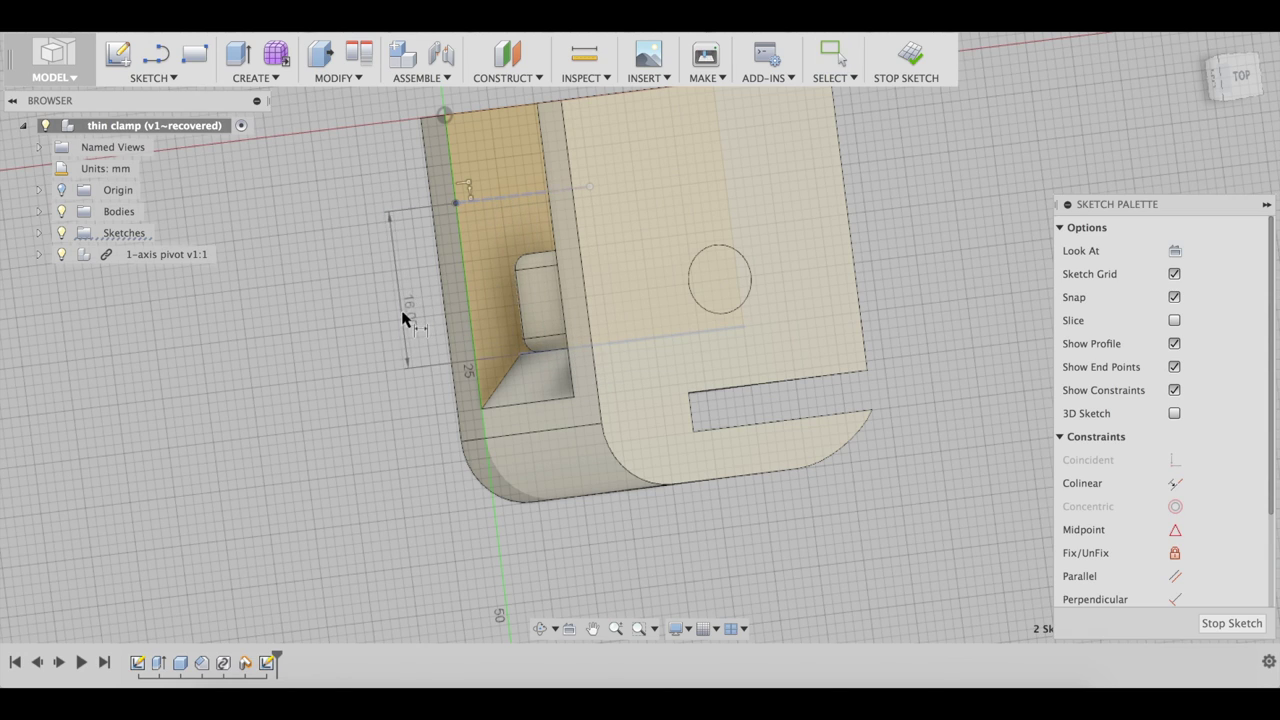
{"action": "left_click", "coordinate": [404, 316]}
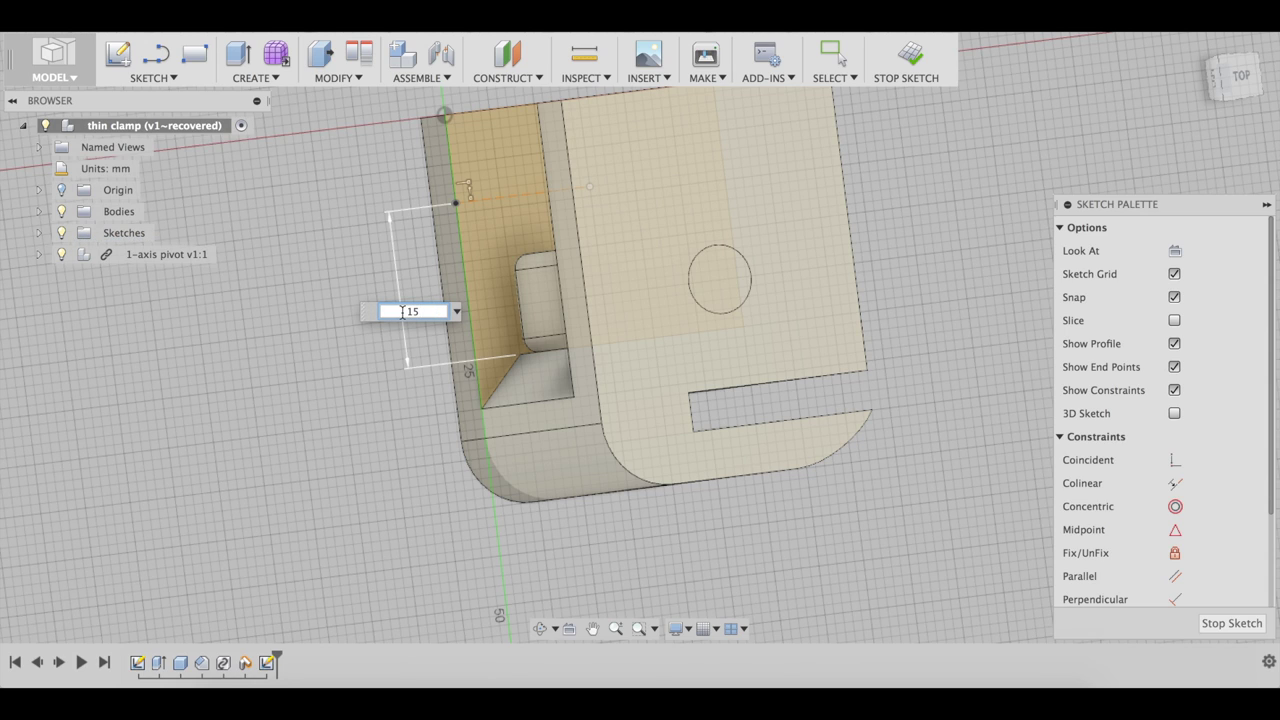
{"action": "key", "text": "Return"}
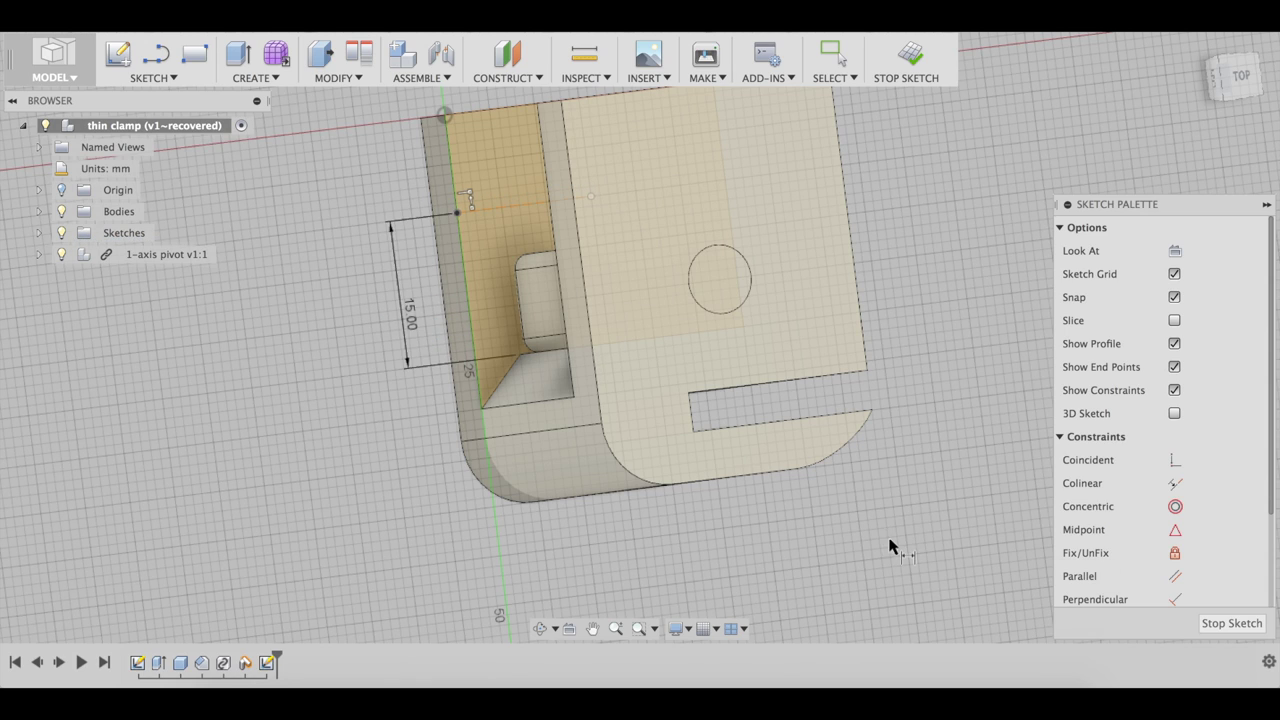
{"action": "scroll", "coordinate": [896, 519], "scroll_direction": "right", "scroll_amount": 5, "text": "shift"}
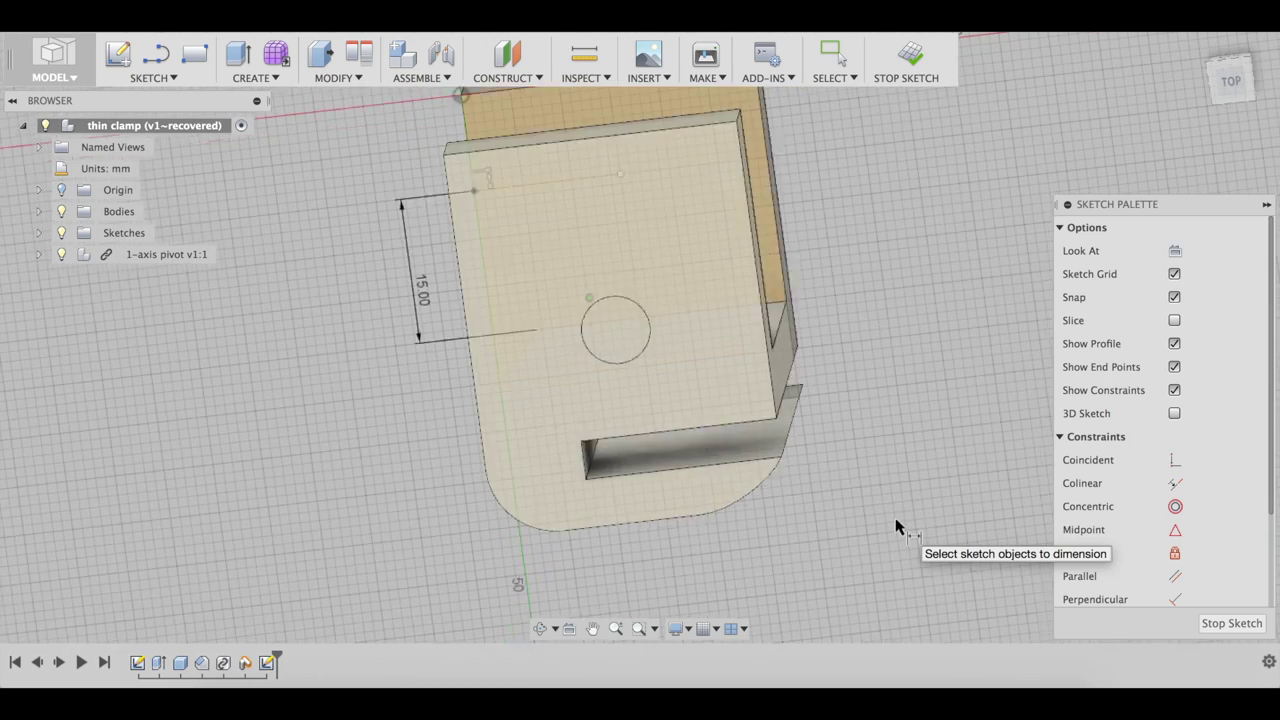
{"action": "middle_click_drag", "start_coordinate": [896, 527], "coordinate": [900, 530], "text": "shift"}
{"action": "left_click", "coordinate": [1231, 624]}
Step: Align the end face of the pivot's lower pin with the inner endpoint of the construction line
{"action": "scroll", "coordinate": [863, 449], "scroll_direction": "right", "scroll_amount": 5, "text": "shift"}
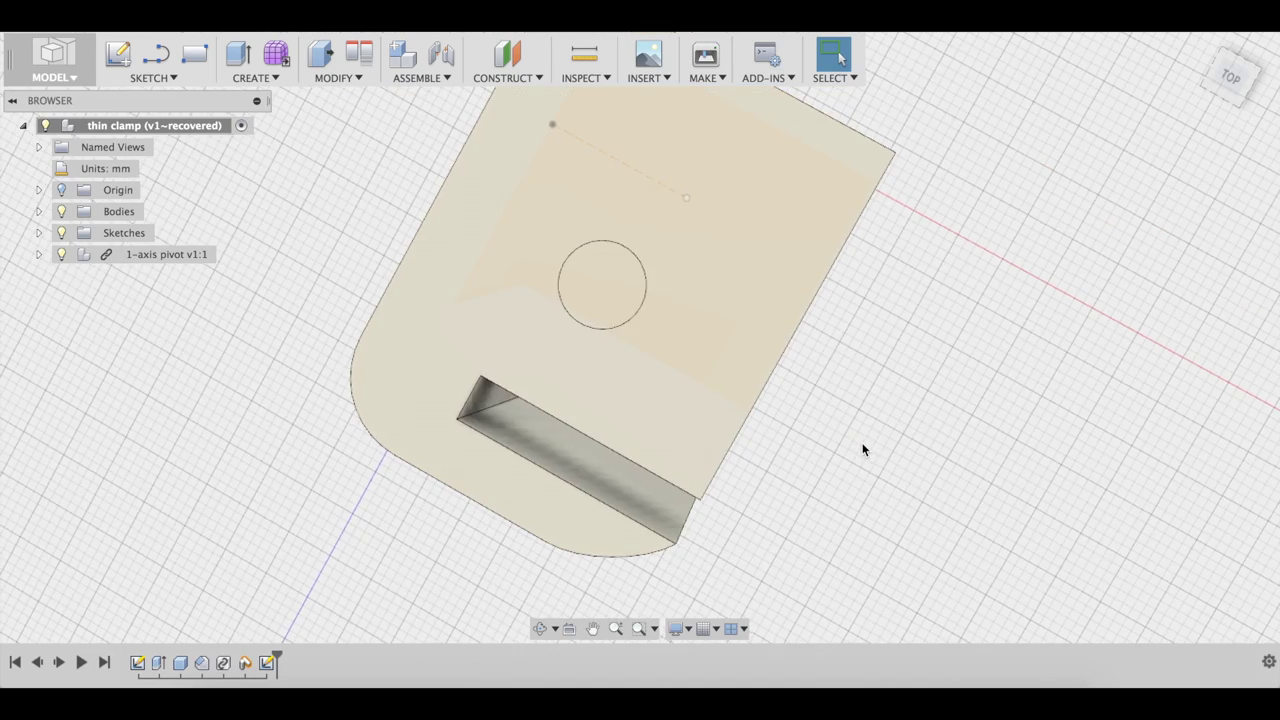
{"action": "middle_click_drag", "start_coordinate": [863, 449], "coordinate": [863, 450], "text": "shift"}
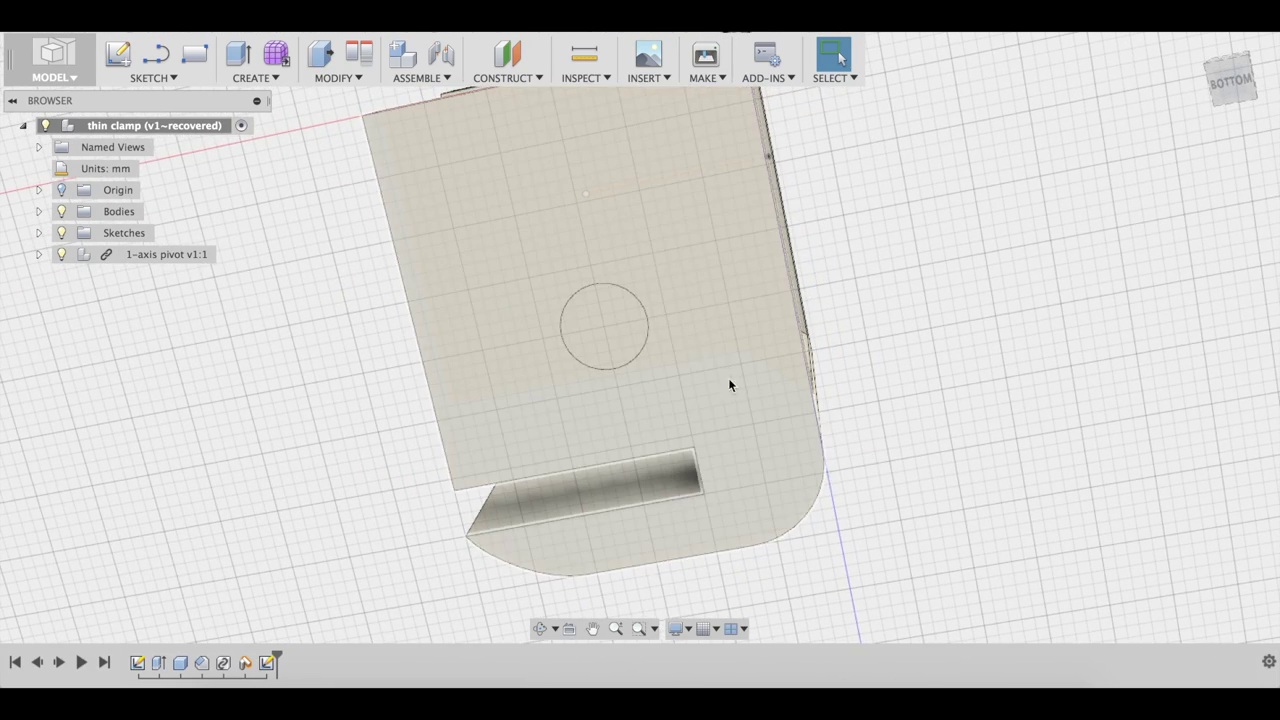
{"action": "left_click", "coordinate": [359, 55]}
{"action": "left_click", "coordinate": [603, 330]}
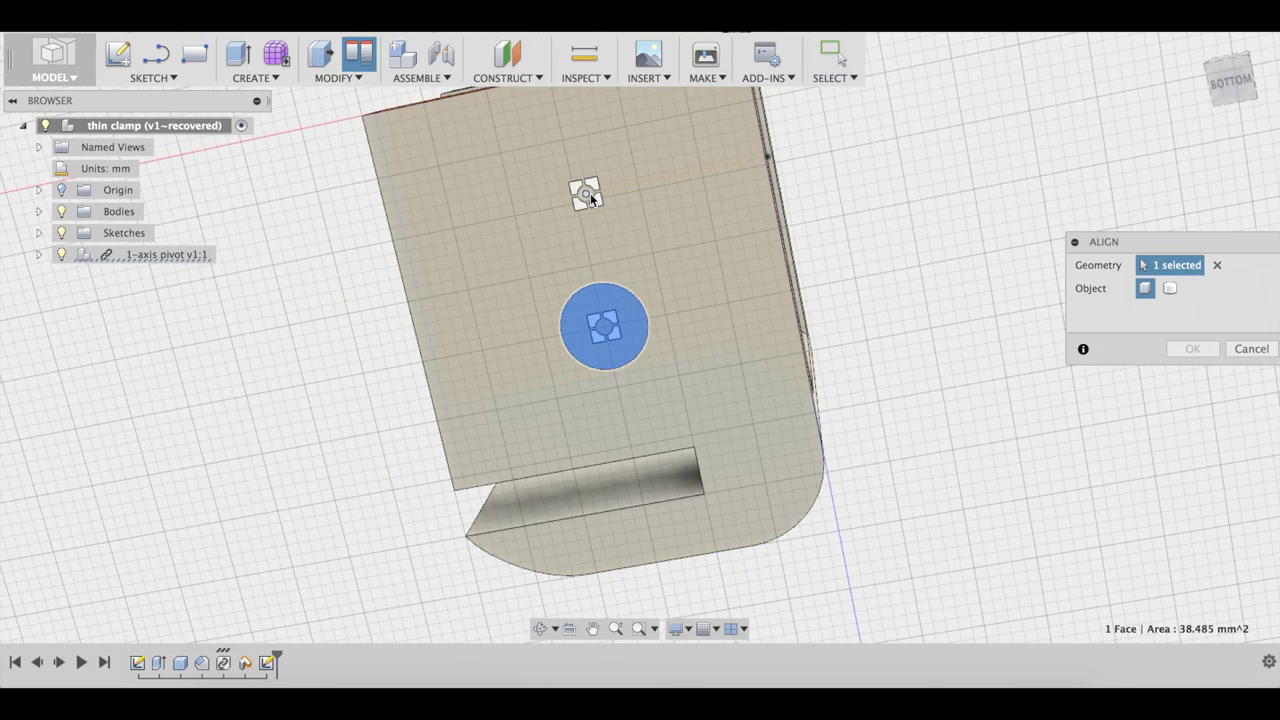
{"action": "left_click", "coordinate": [590, 197]}
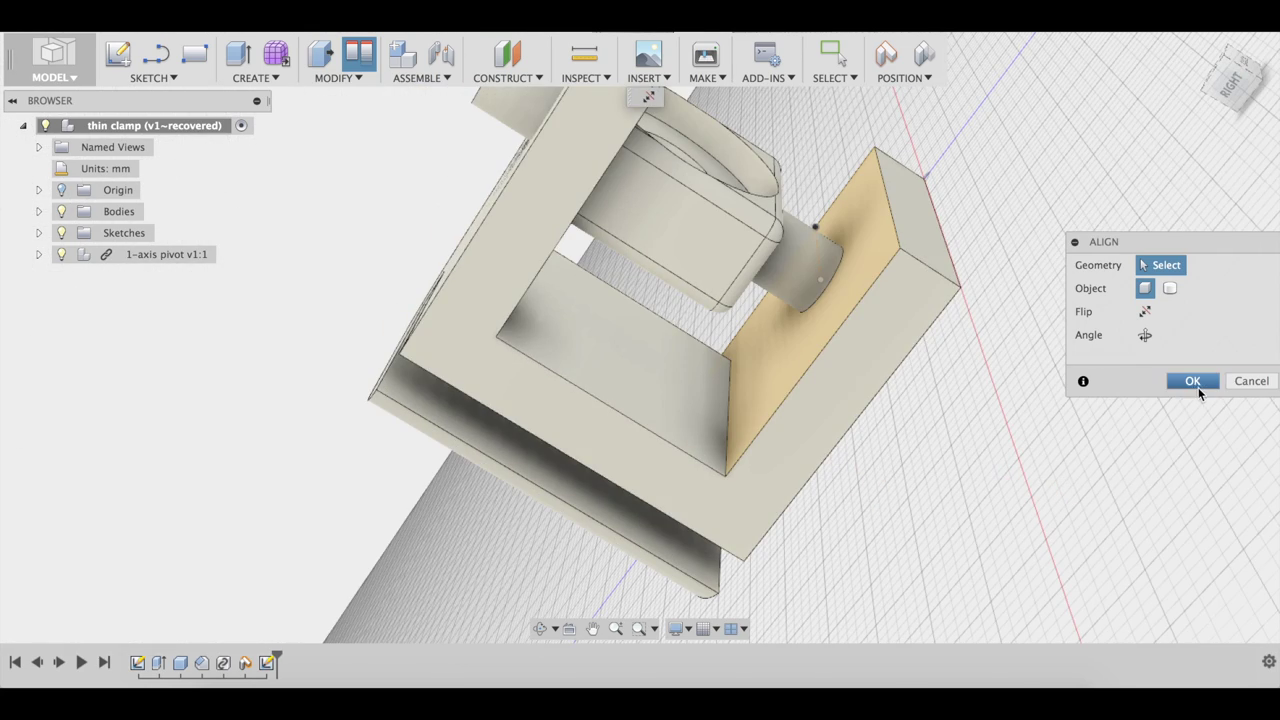
{"action": "left_click", "coordinate": [1193, 381]}
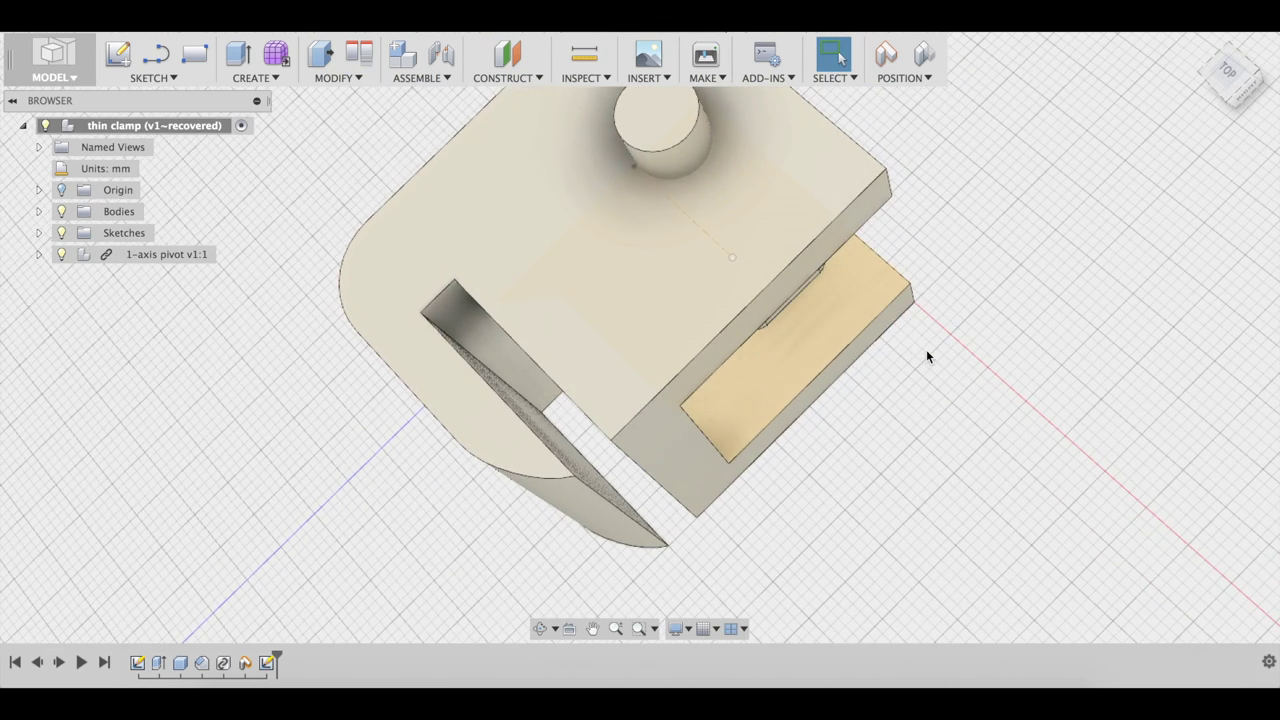
Step: Align the end face of the pivot's protruding upper pin flush with the clamp's top face
{"action": "left_click", "coordinate": [358, 53]}
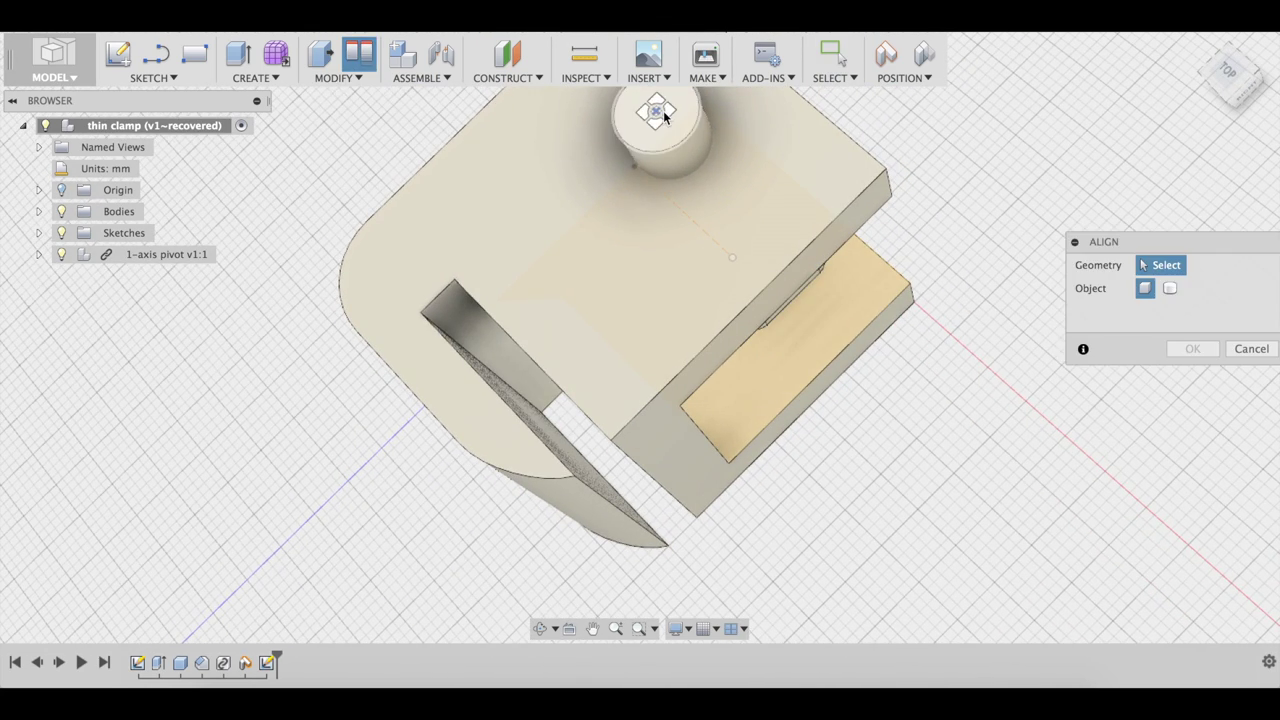
{"action": "left_click", "coordinate": [663, 118]}
{"action": "left_click", "coordinate": [728, 165]}
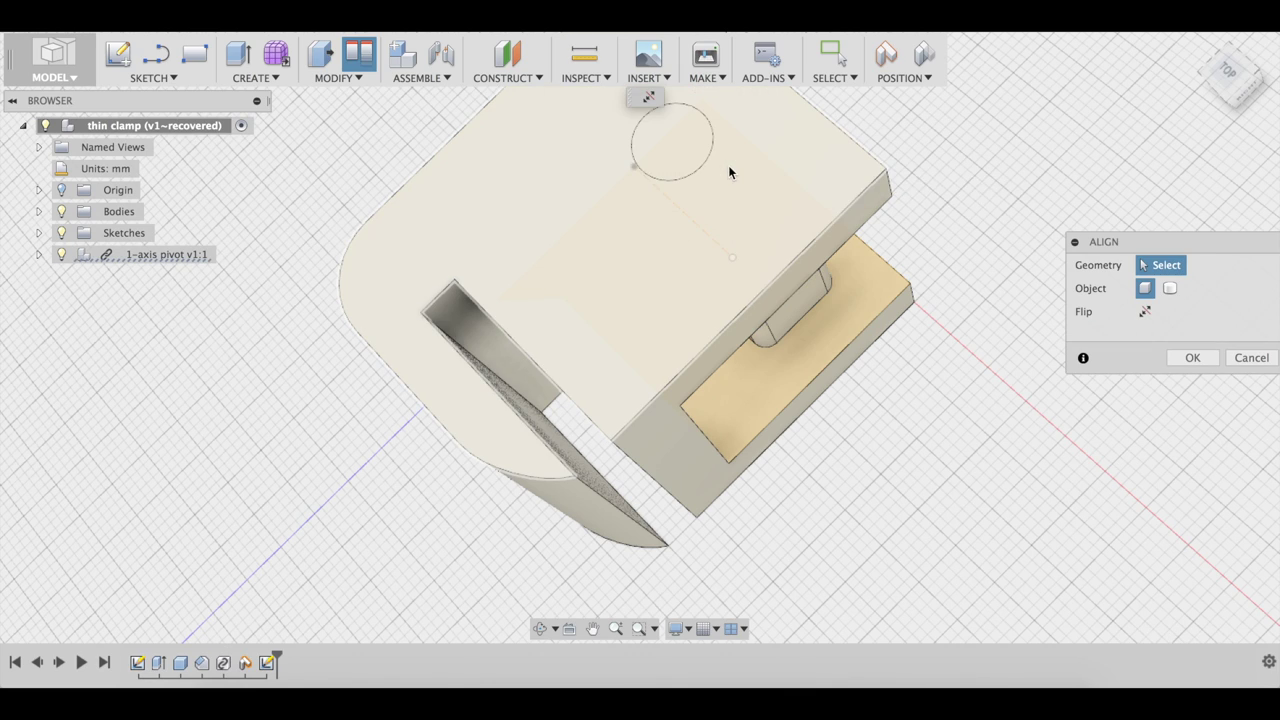
{"action": "left_click", "coordinate": [1195, 358]}
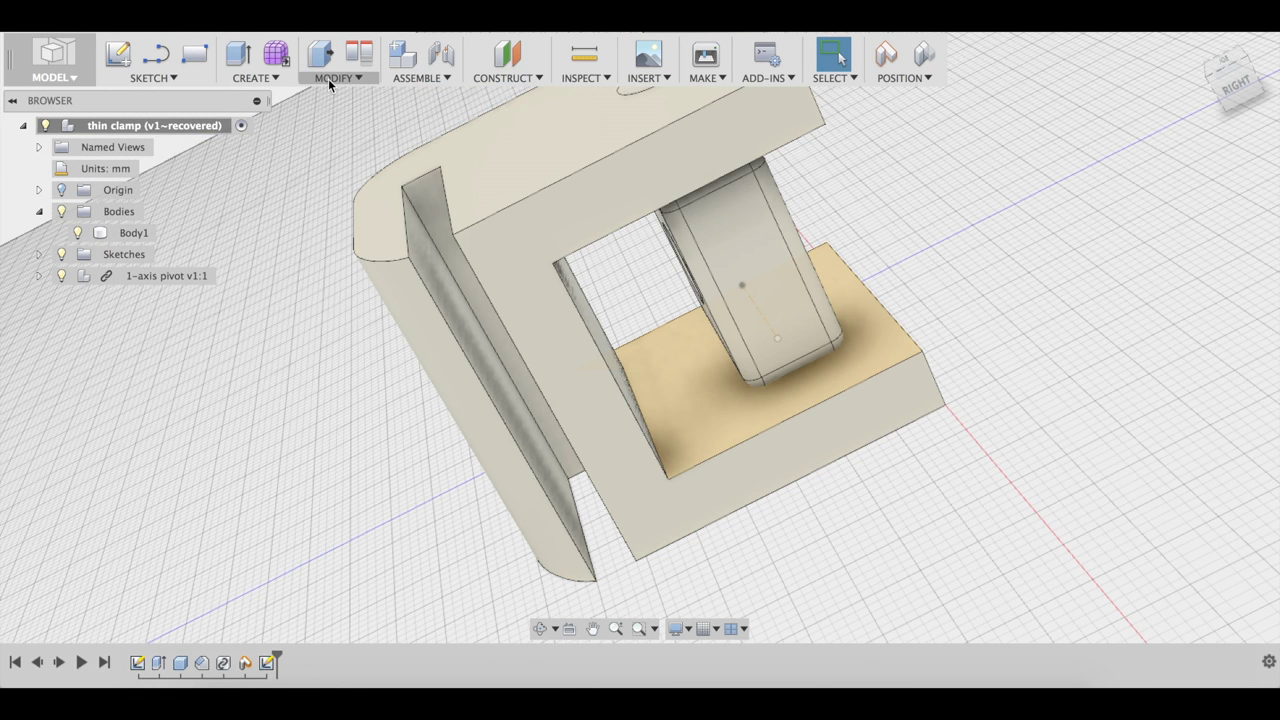
Step: Combine the clamp body with the pivot as tool body, using the Cut operation to form the pin holes
{"action": "left_click", "coordinate": [329, 78]}
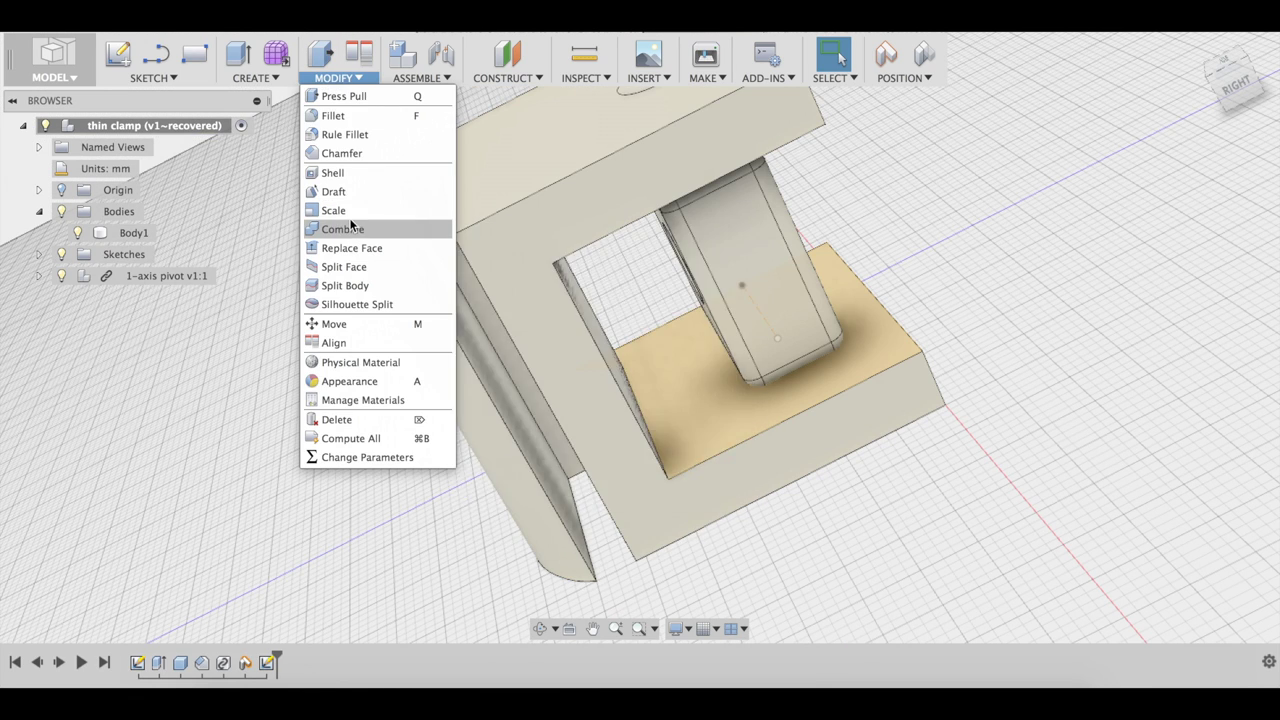
{"action": "left_click", "coordinate": [350, 229]}
{"action": "left_click", "coordinate": [669, 347]}
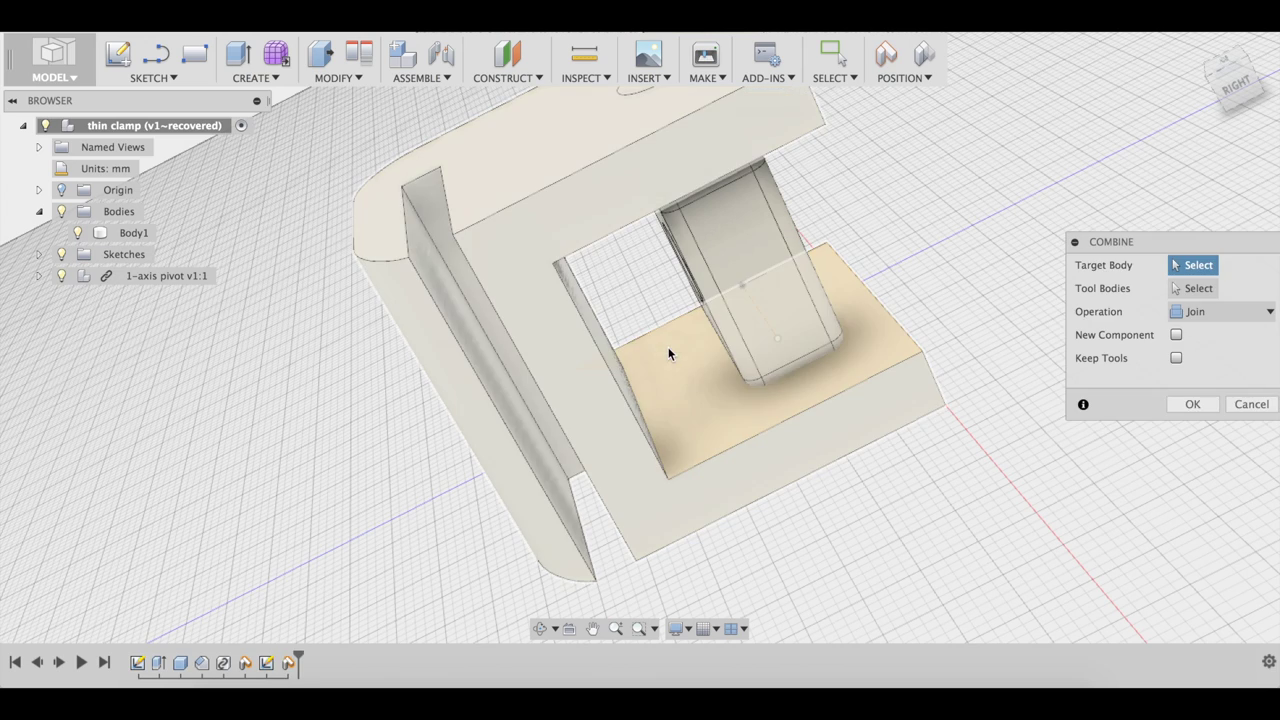
{"action": "left_click", "coordinate": [668, 347]}
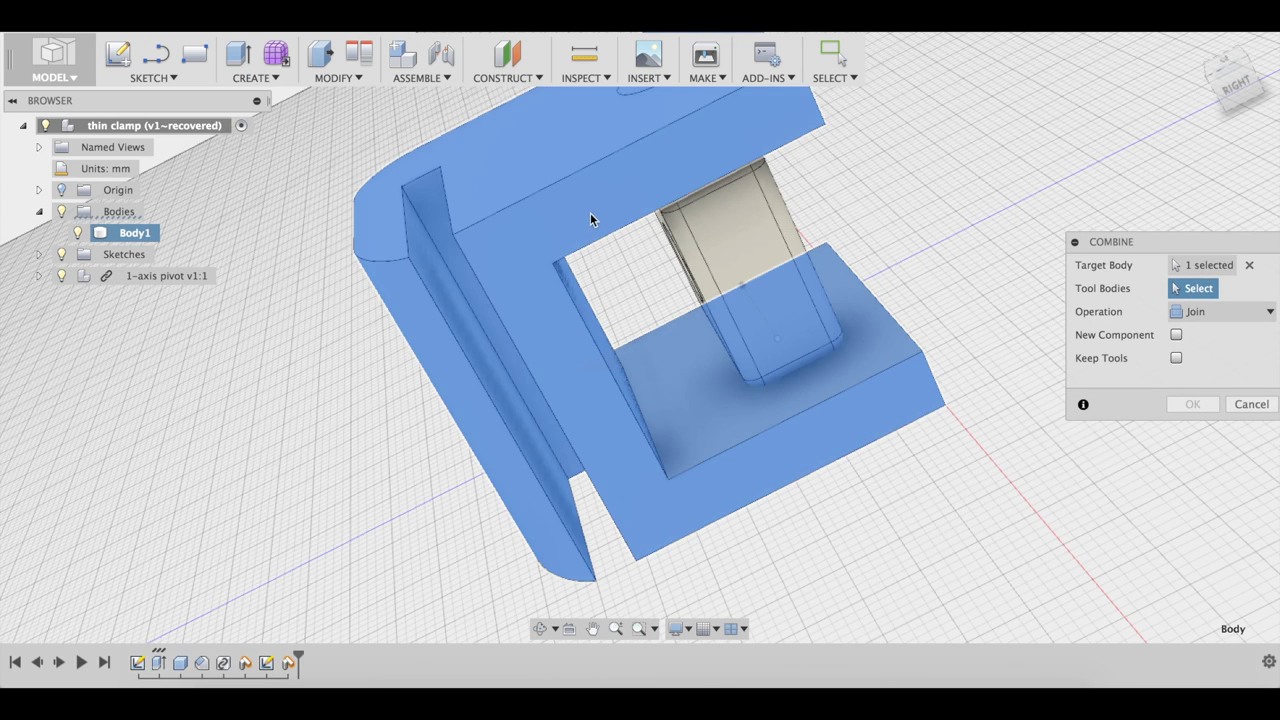
{"action": "left_click", "coordinate": [762, 262]}
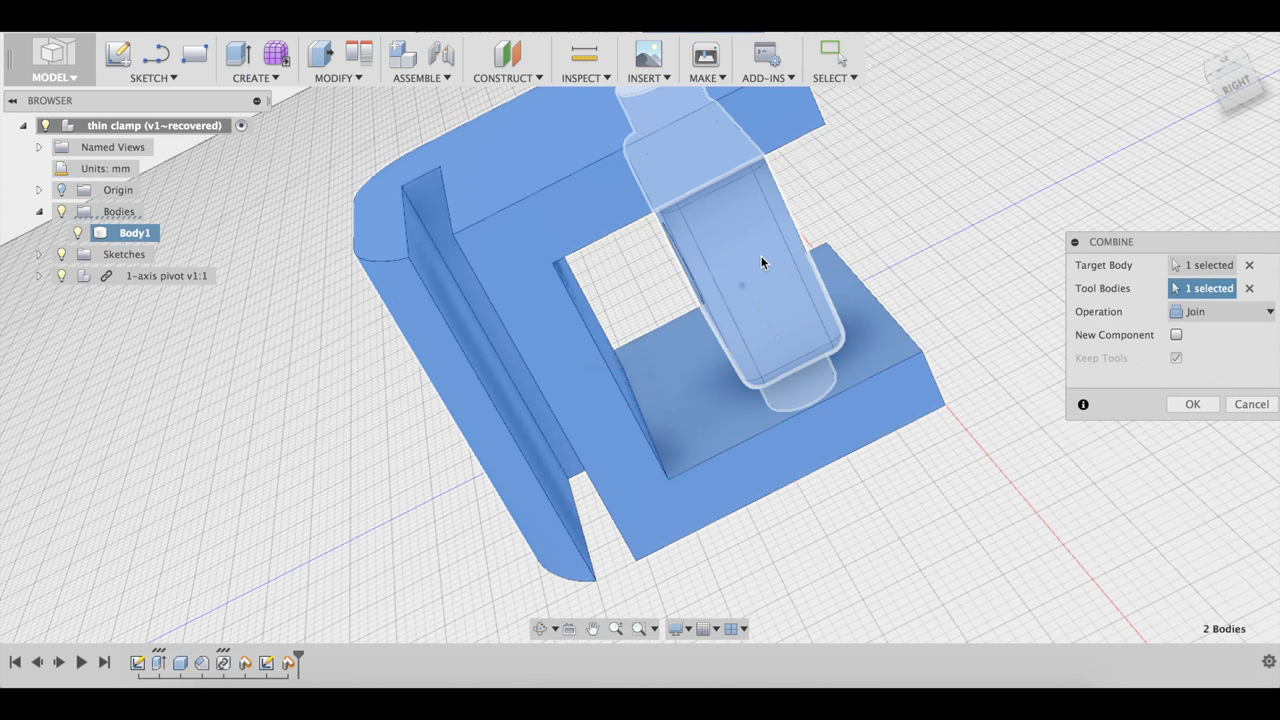
{"action": "left_click", "coordinate": [1205, 311]}
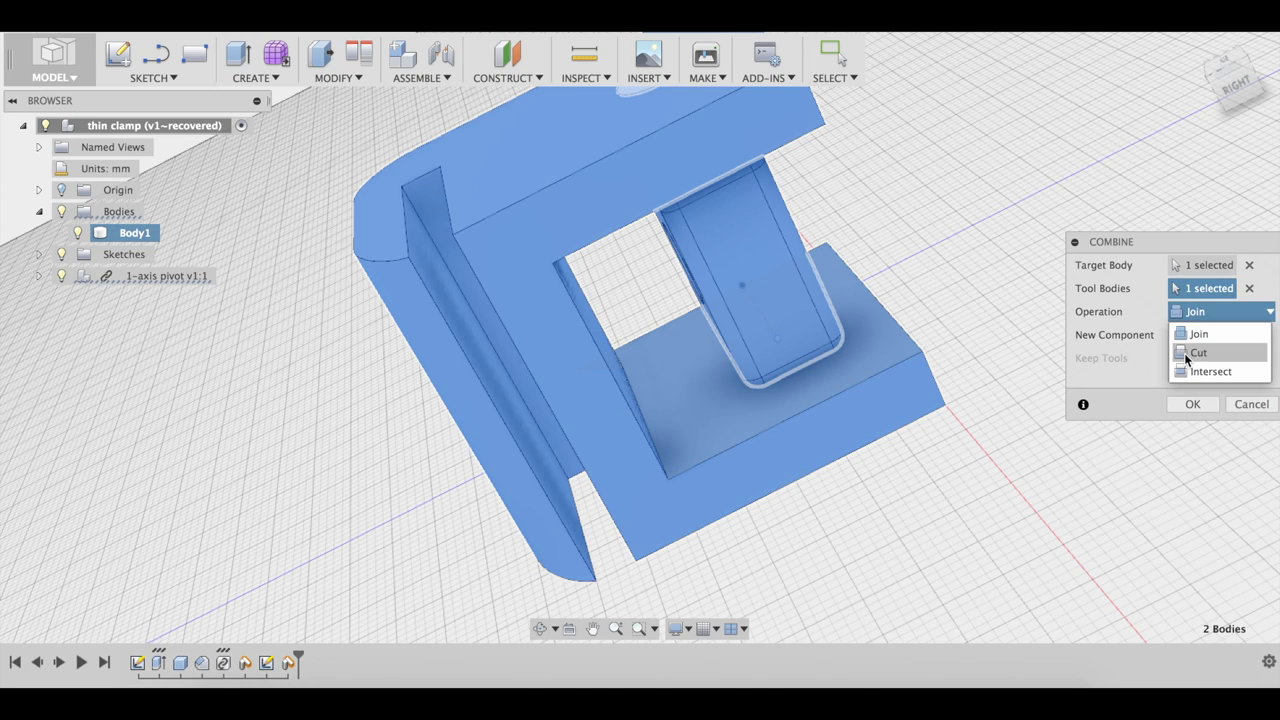
{"action": "left_click", "coordinate": [1195, 352]}
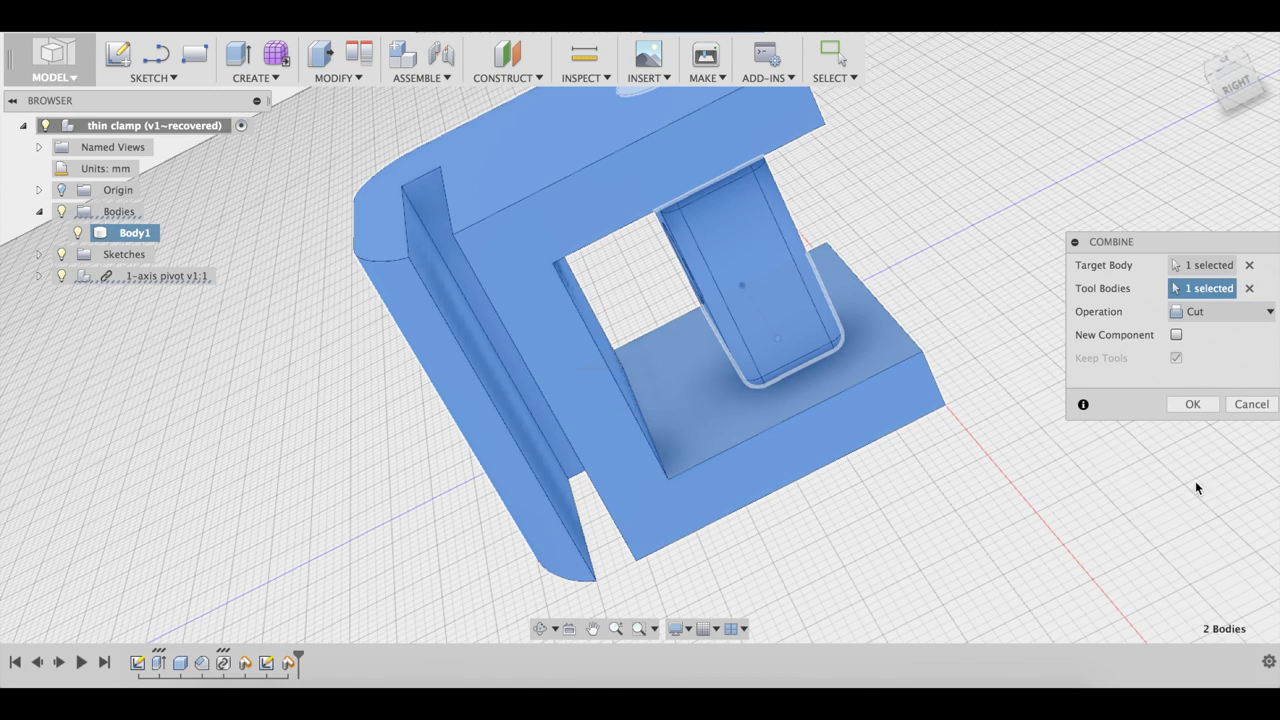
{"action": "left_click", "coordinate": [1192, 404]}
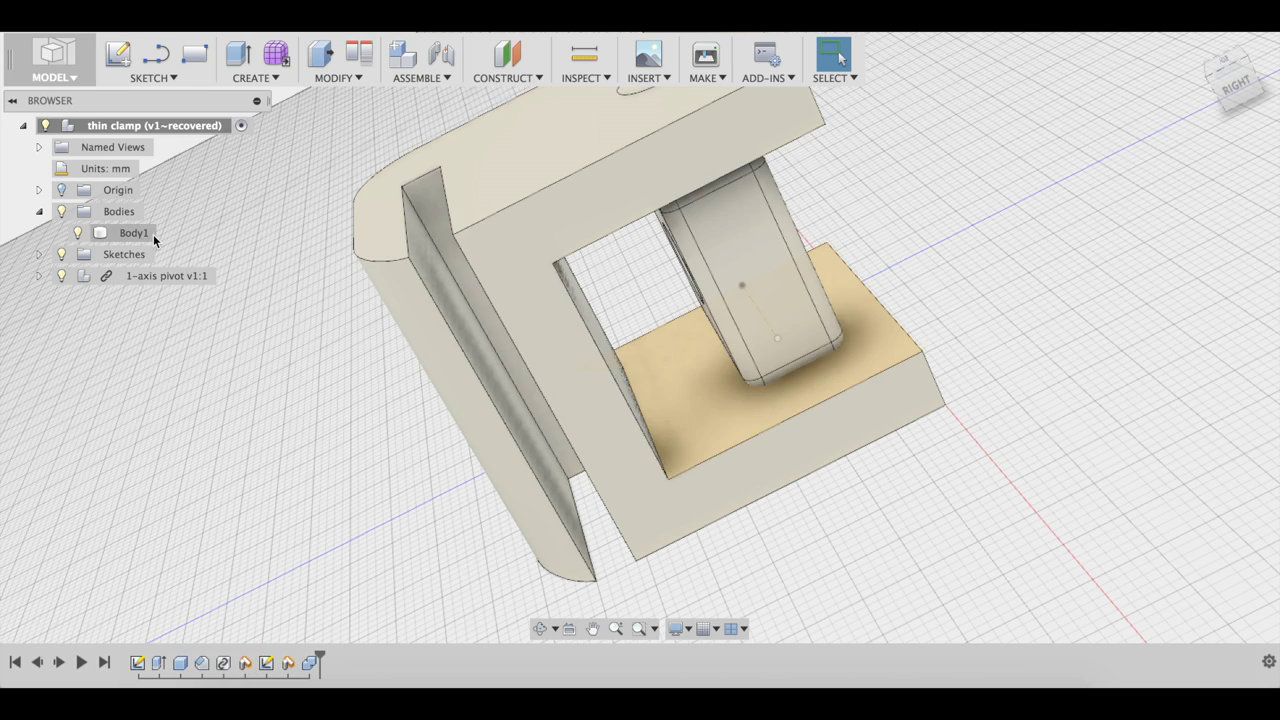
Step: Hide the 1-axis pivot to examine the holes cut in the clamp's arms, and show it again
{"action": "left_click", "coordinate": [60, 277]}
{"action": "scroll", "coordinate": [174, 414], "scroll_direction": "up", "scroll_amount": 5, "text": "shift"}
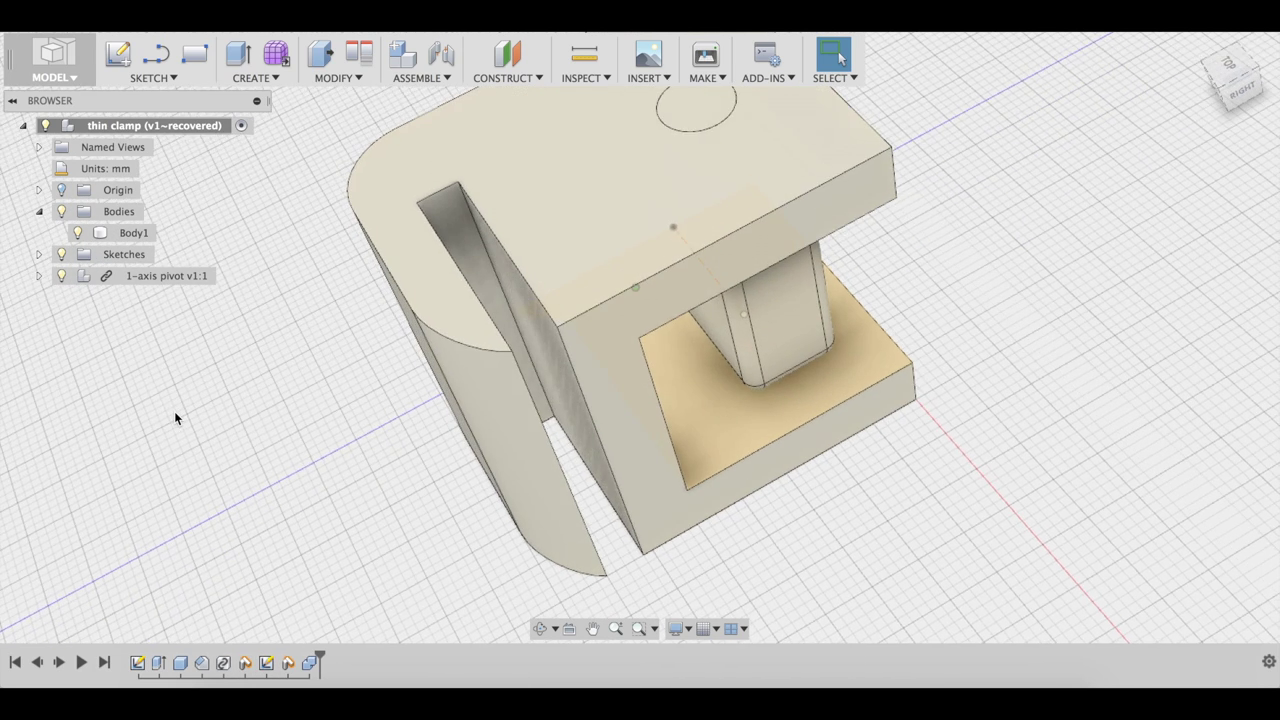
{"action": "left_click", "coordinate": [61, 276]}
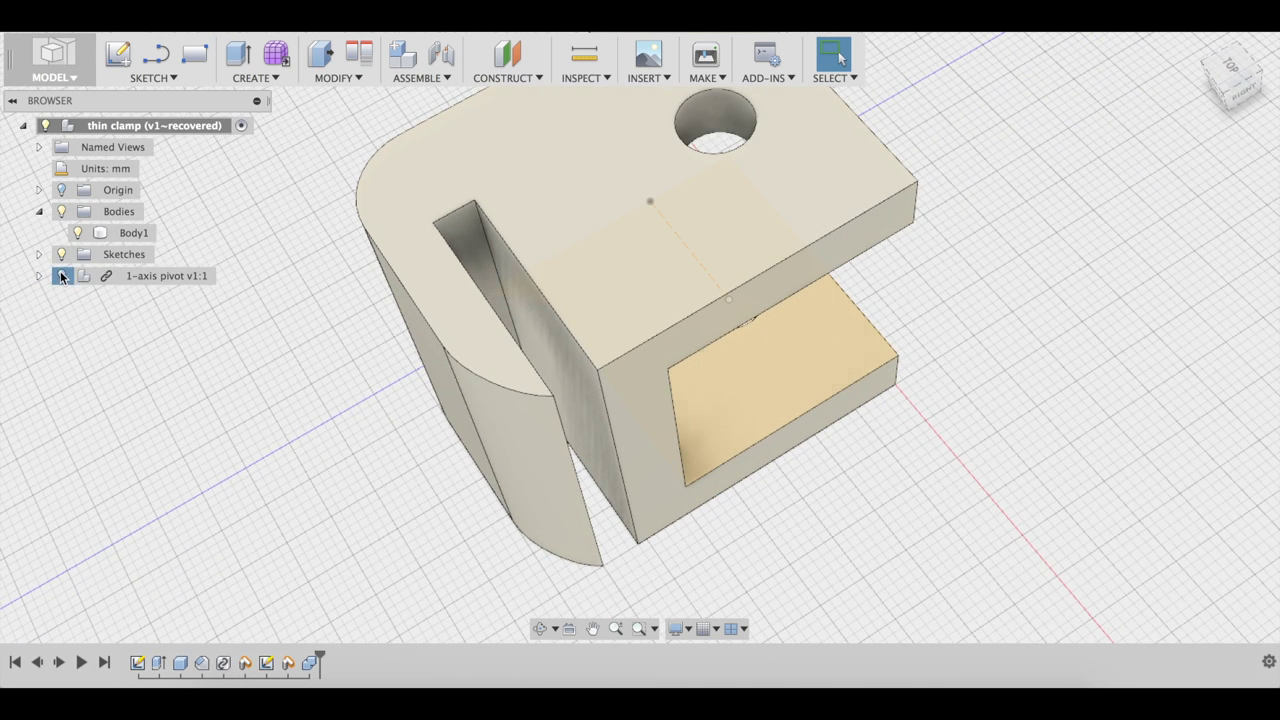
{"action": "left_click", "coordinate": [61, 276]}
{"action": "left_click", "coordinate": [61, 276]}
{"action": "left_click", "coordinate": [133, 232]}
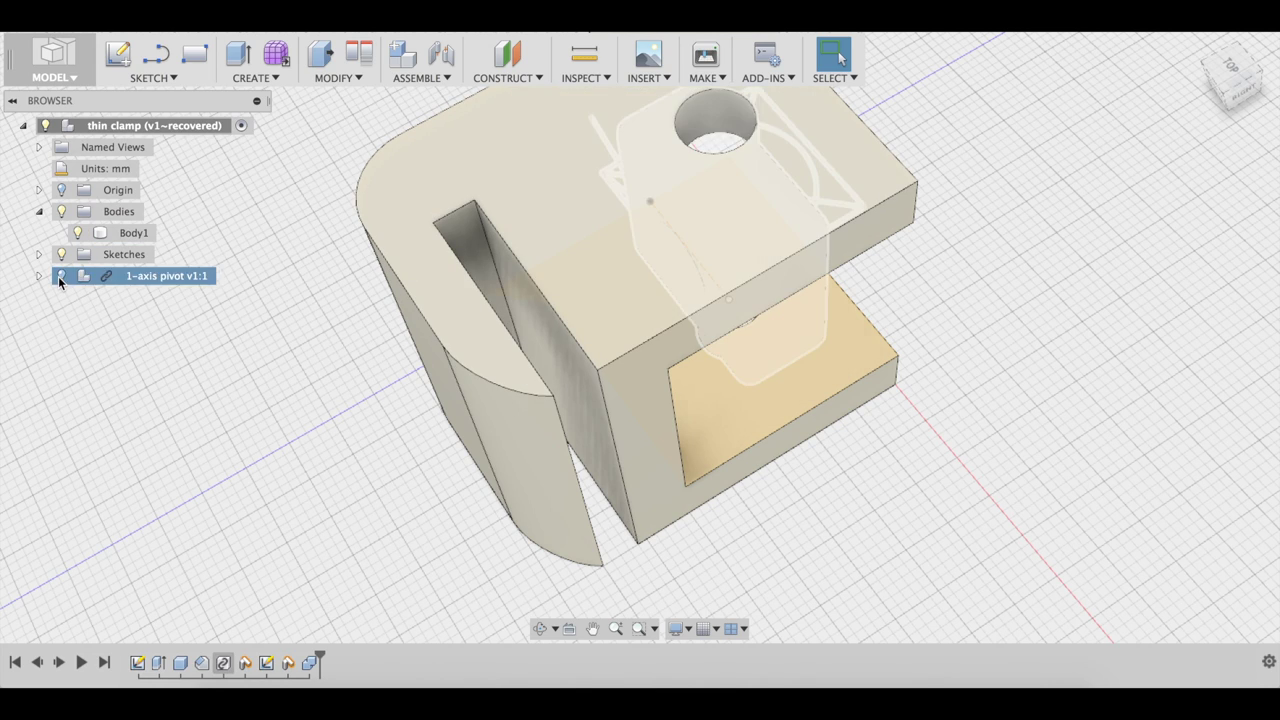
{"action": "left_click", "coordinate": [61, 276]}
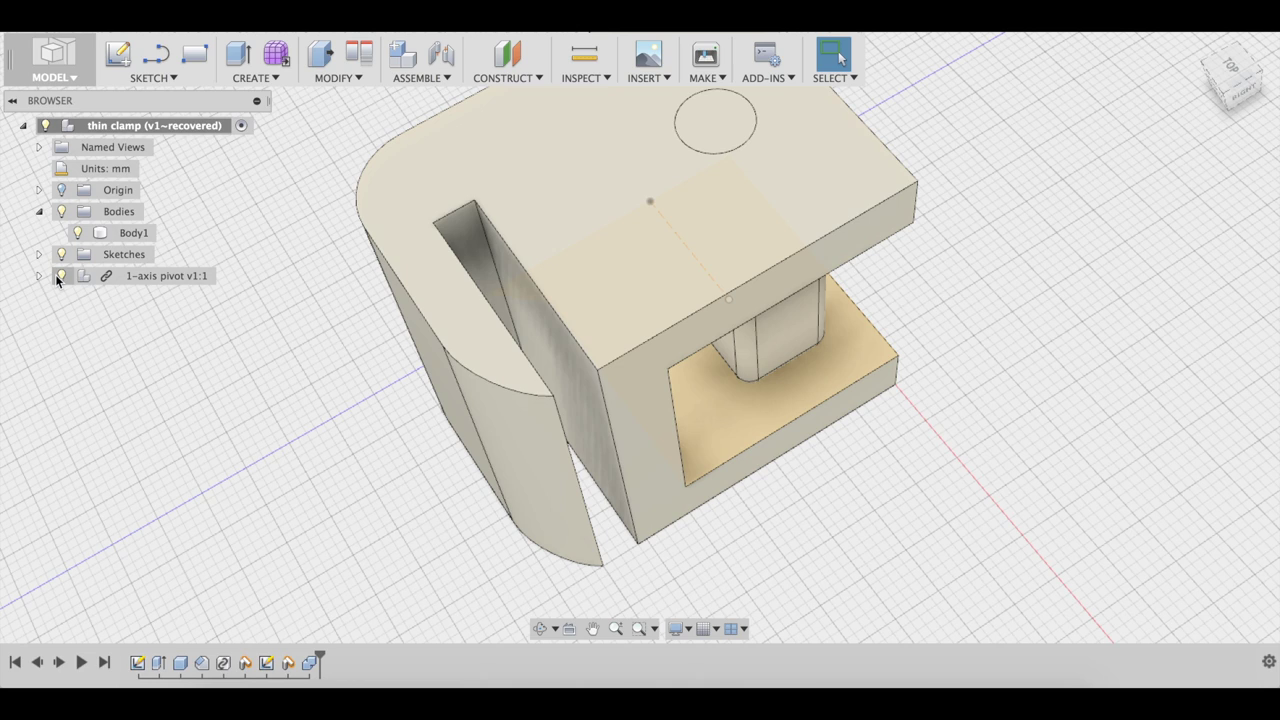
Step: Hide the 1-axis pivot and offset the cylindrical face of the upper arm's pin hole by -0.4 mm
{"action": "left_click", "coordinate": [58, 276]}
{"action": "left_click", "coordinate": [725, 124]}
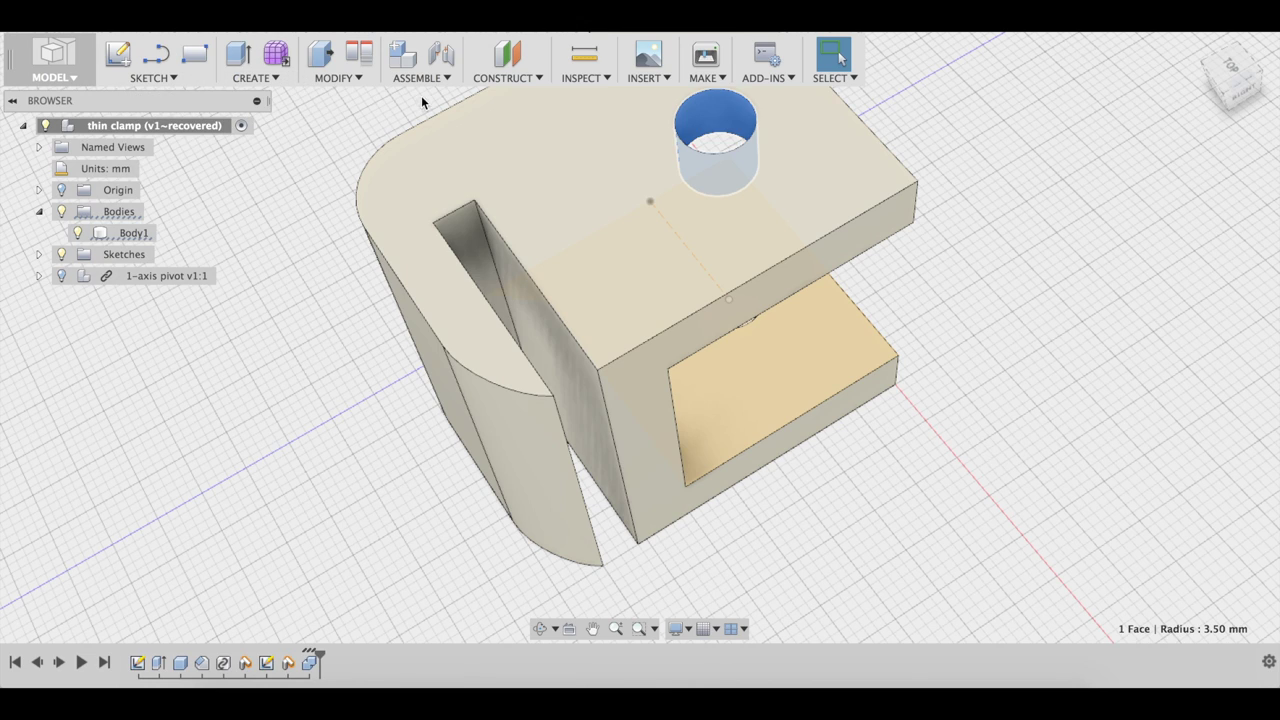
{"action": "left_click", "coordinate": [371, 75]}
{"action": "left_click", "coordinate": [361, 92]}
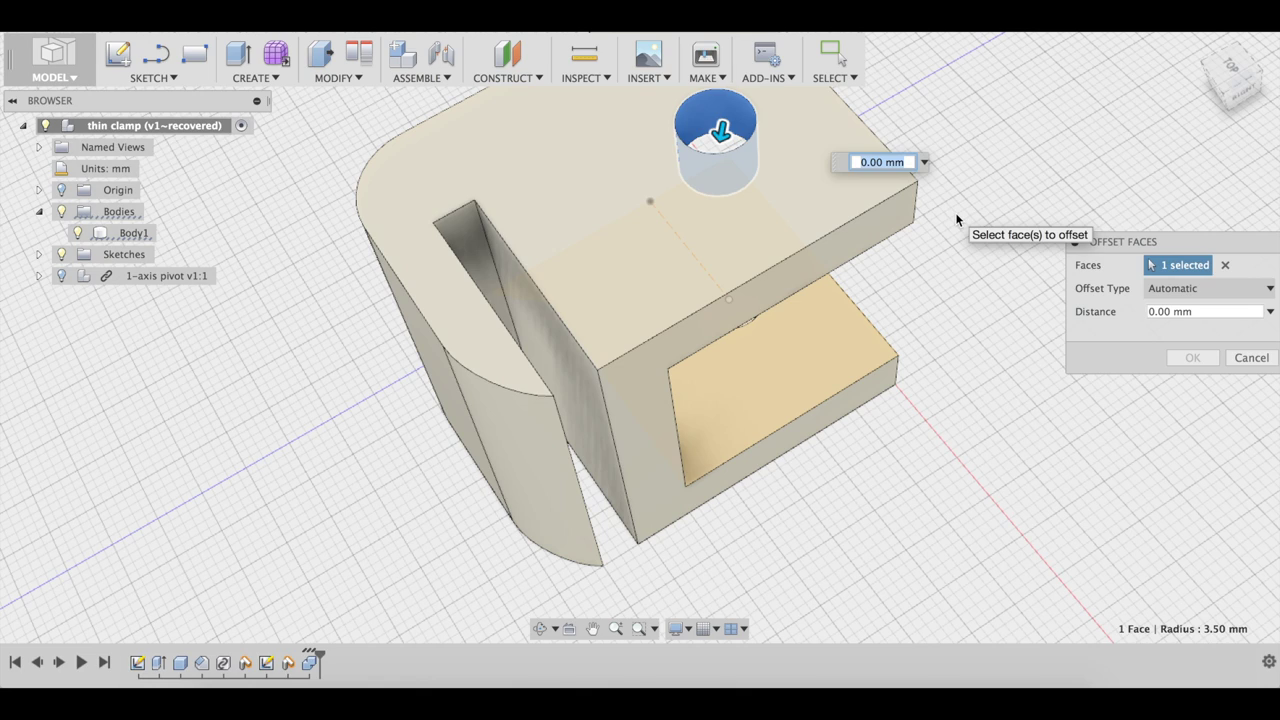
{"action": "type", "text": "-.4"}
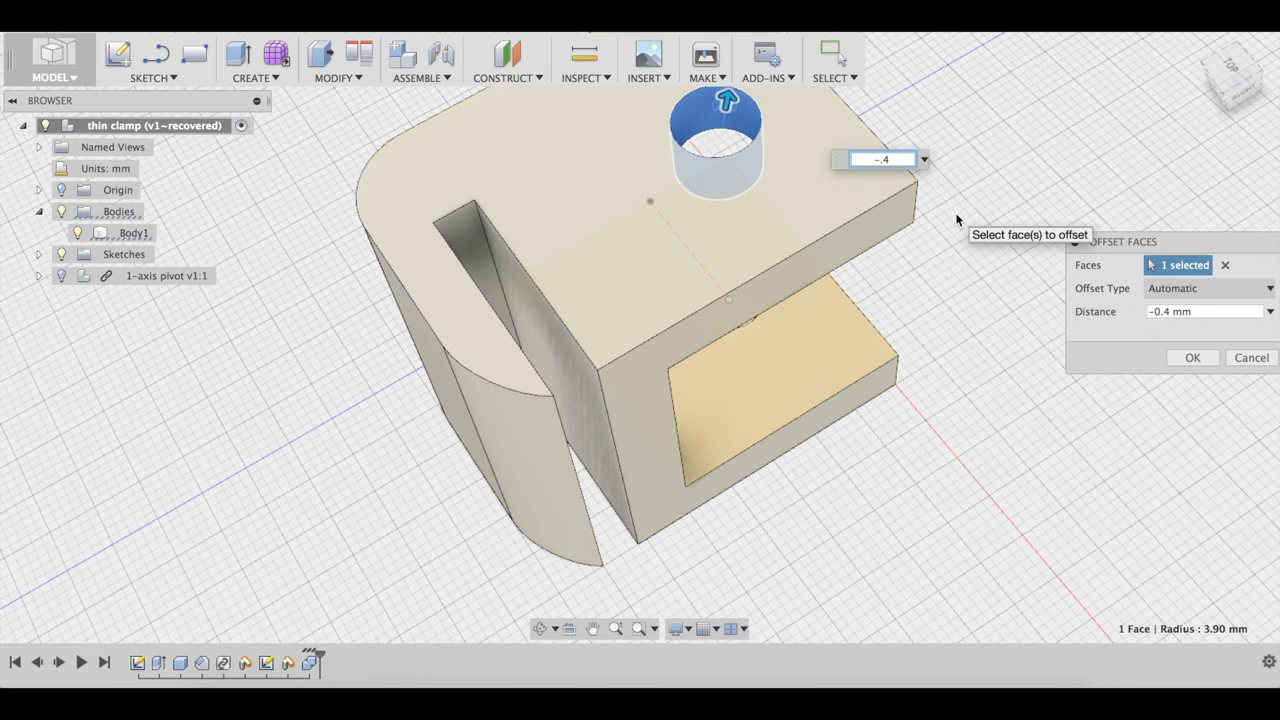
{"action": "key", "text": "Return"}
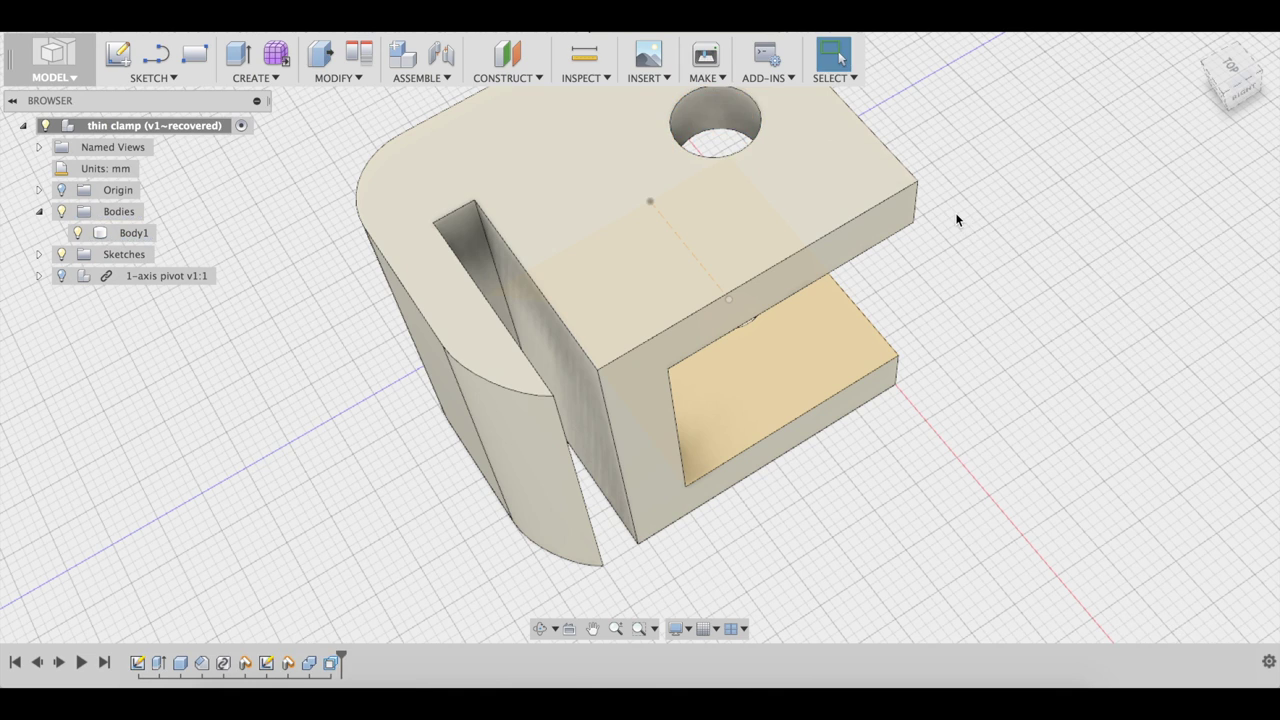
Step: Offset the cylindrical face of the lower arm's pin hole by -0.4 mm with Press/Pull
{"action": "scroll", "coordinate": [859, 474], "scroll_direction": "down", "scroll_amount": 3, "text": "shift"}
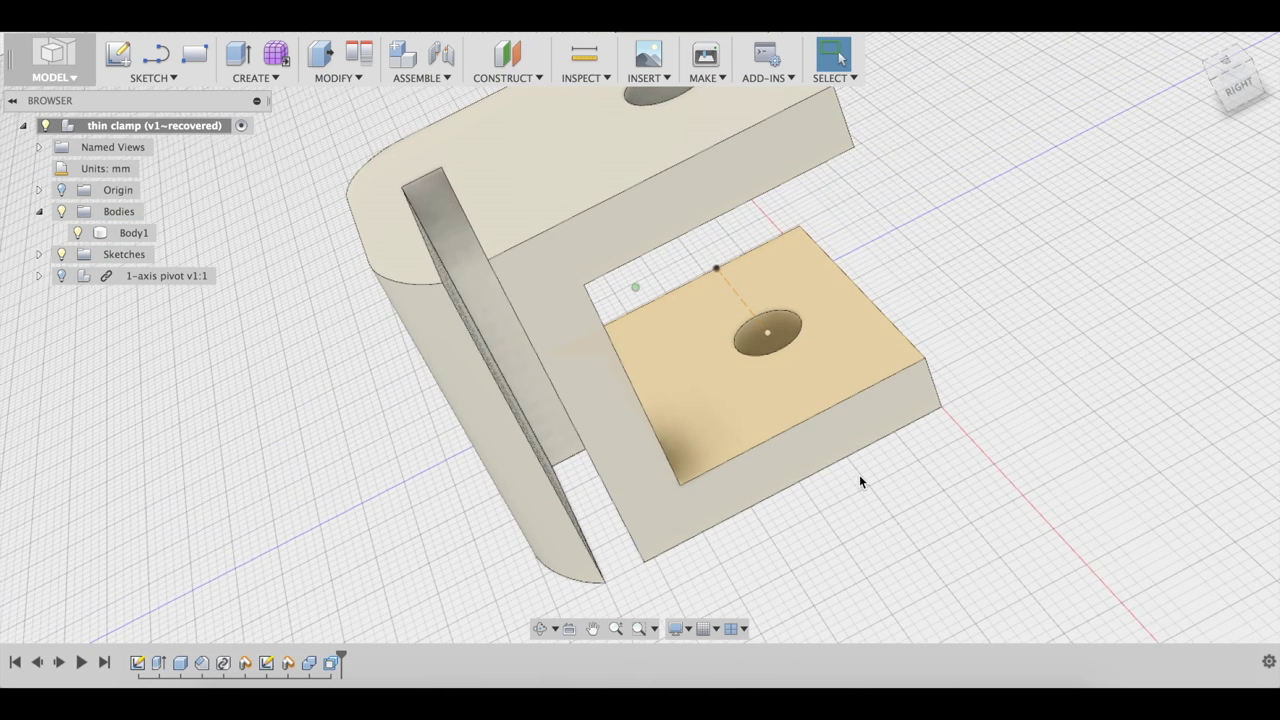
{"action": "scroll", "coordinate": [915, 569], "scroll_direction": "down", "scroll_amount": 5, "text": "shift"}
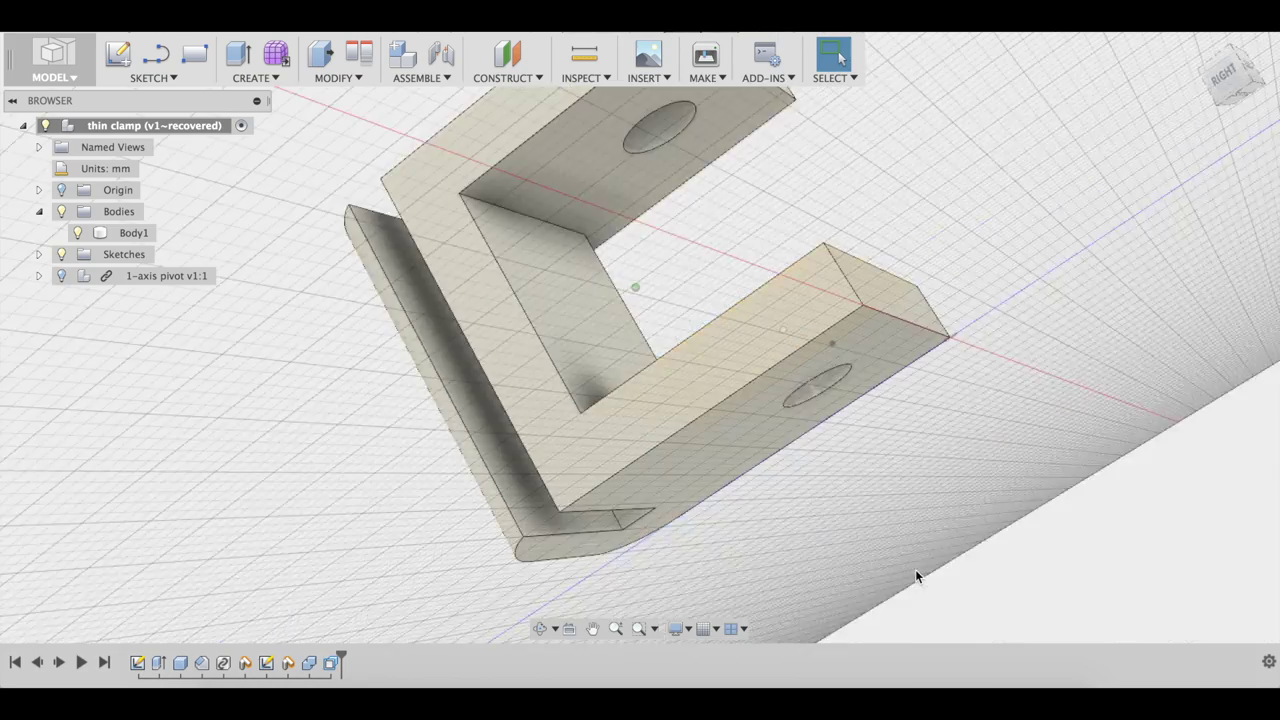
{"action": "key", "text": "q"}
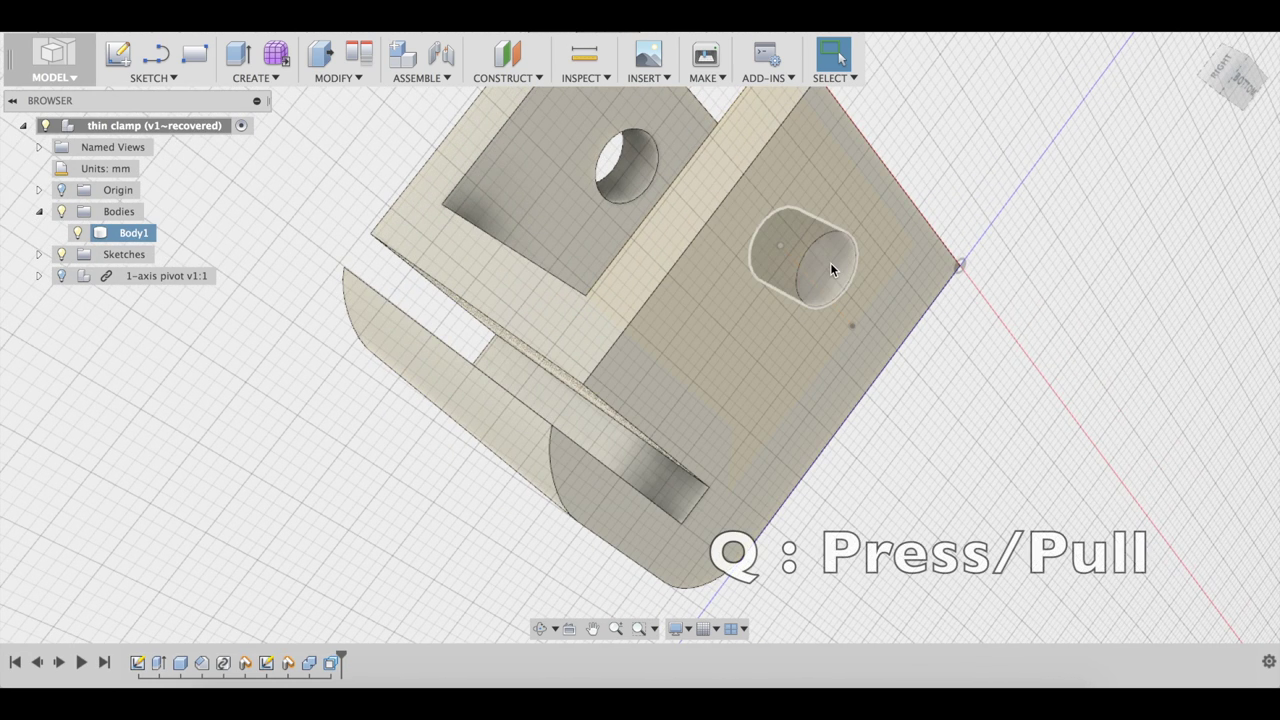
{"action": "left_click", "coordinate": [830, 264]}
{"action": "key", "text": "q"}
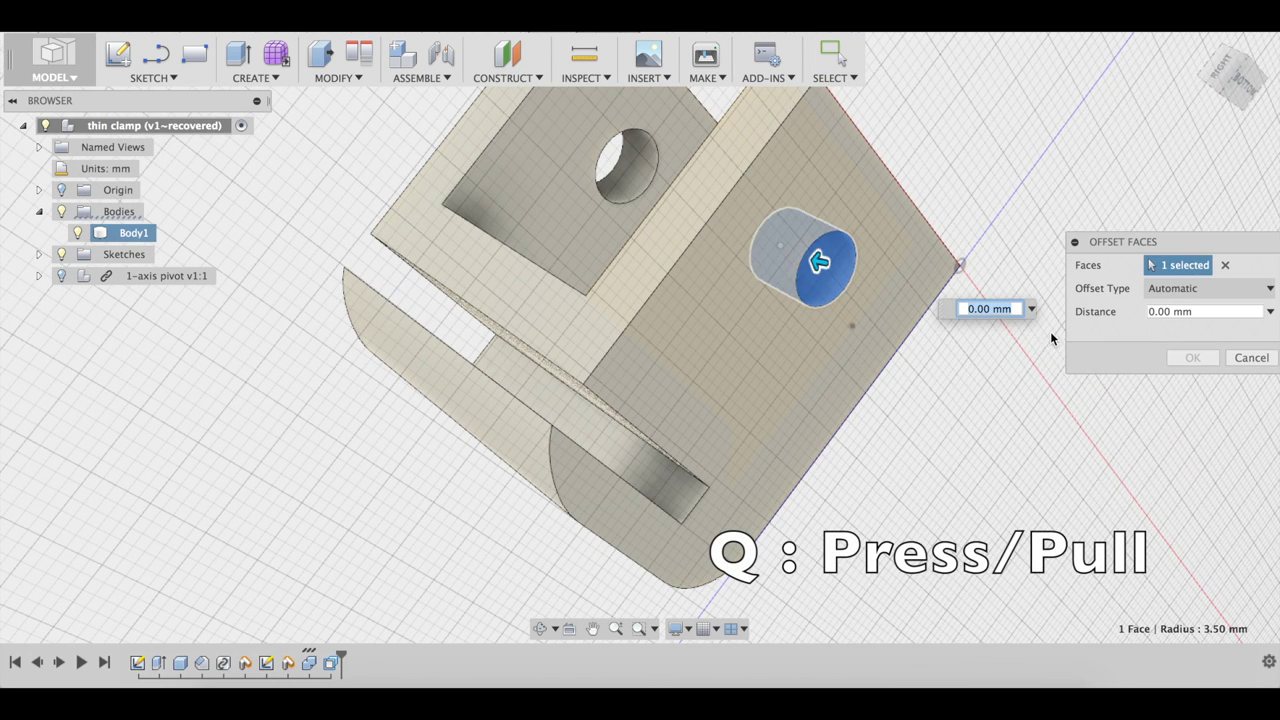
{"action": "type", "text": "-.4"}
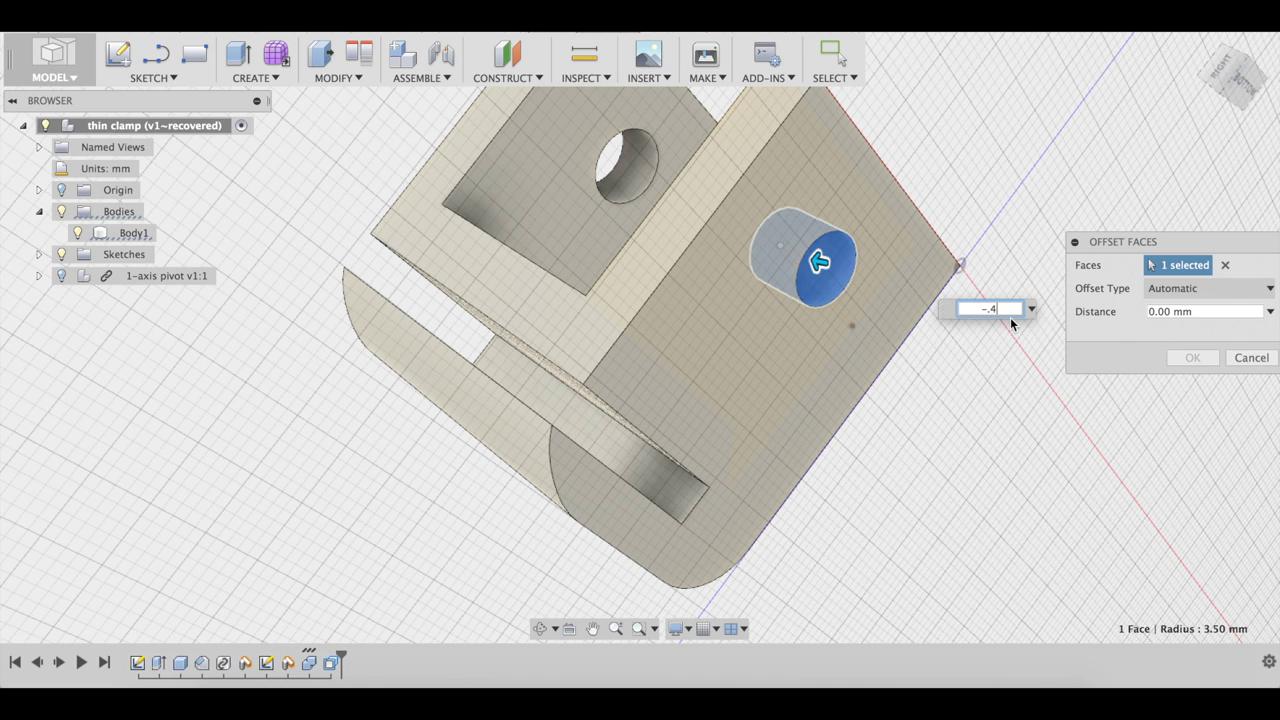
{"action": "left_click", "coordinate": [1190, 363]}
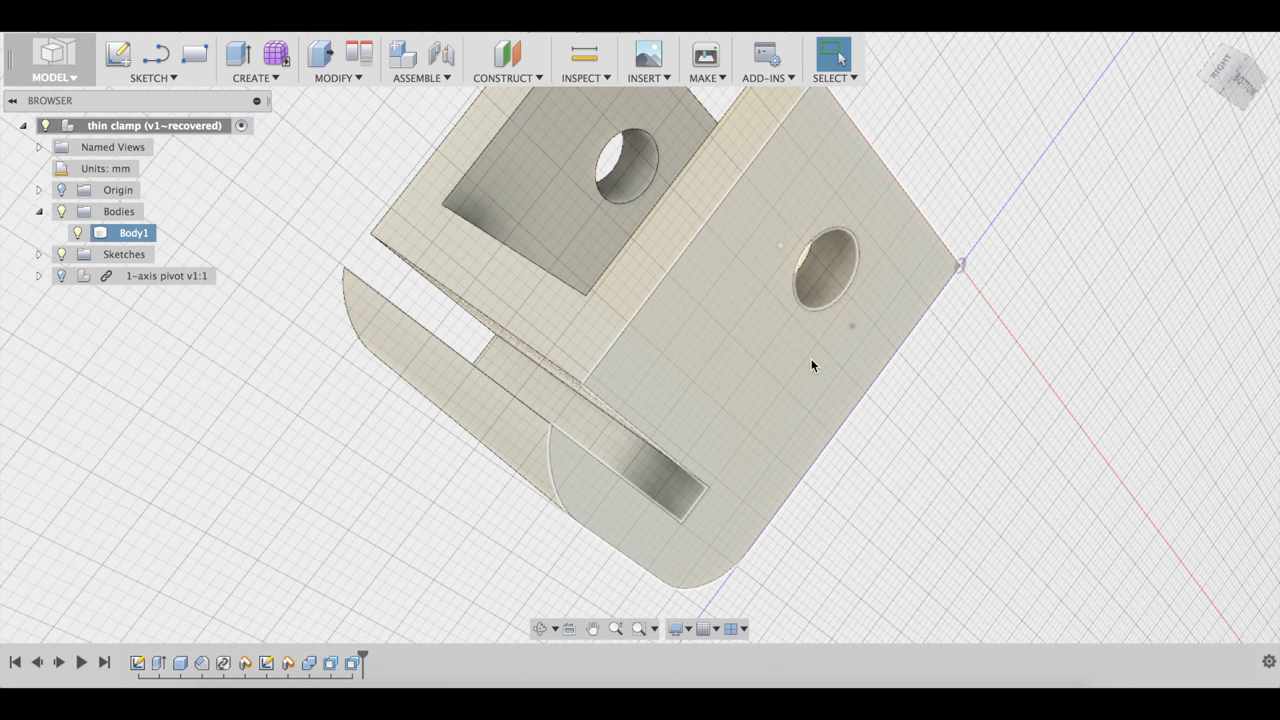
Step: Show the 1-axis pivot again and examine the clearance around its pins in the clamp's holes
{"action": "scroll", "coordinate": [811, 360], "scroll_direction": "left", "scroll_amount": 5, "text": "shift"}
{"action": "left_click", "coordinate": [62, 276]}
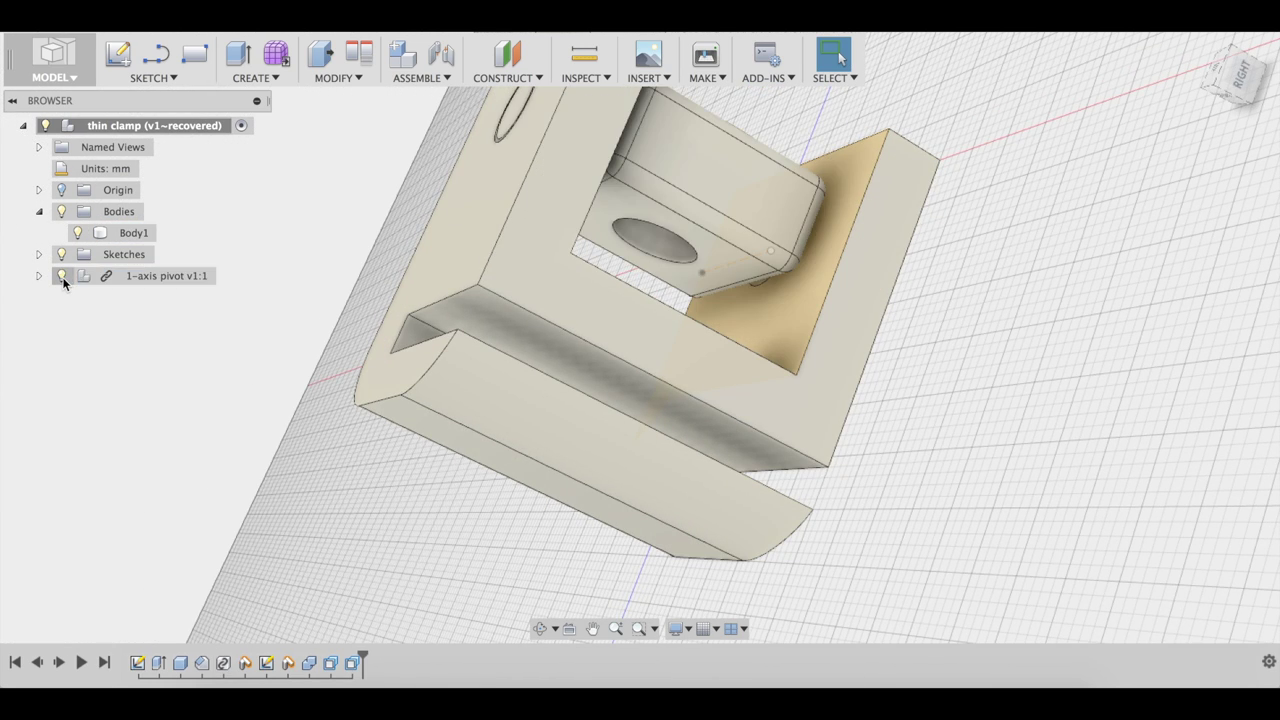
{"action": "scroll", "coordinate": [452, 346], "scroll_direction": "left", "scroll_amount": 5, "text": "shift"}
{"action": "left_click", "coordinate": [452, 346]}
{"action": "middle_click_drag", "start_coordinate": [452, 346], "coordinate": [728, 331], "text": "shift"}
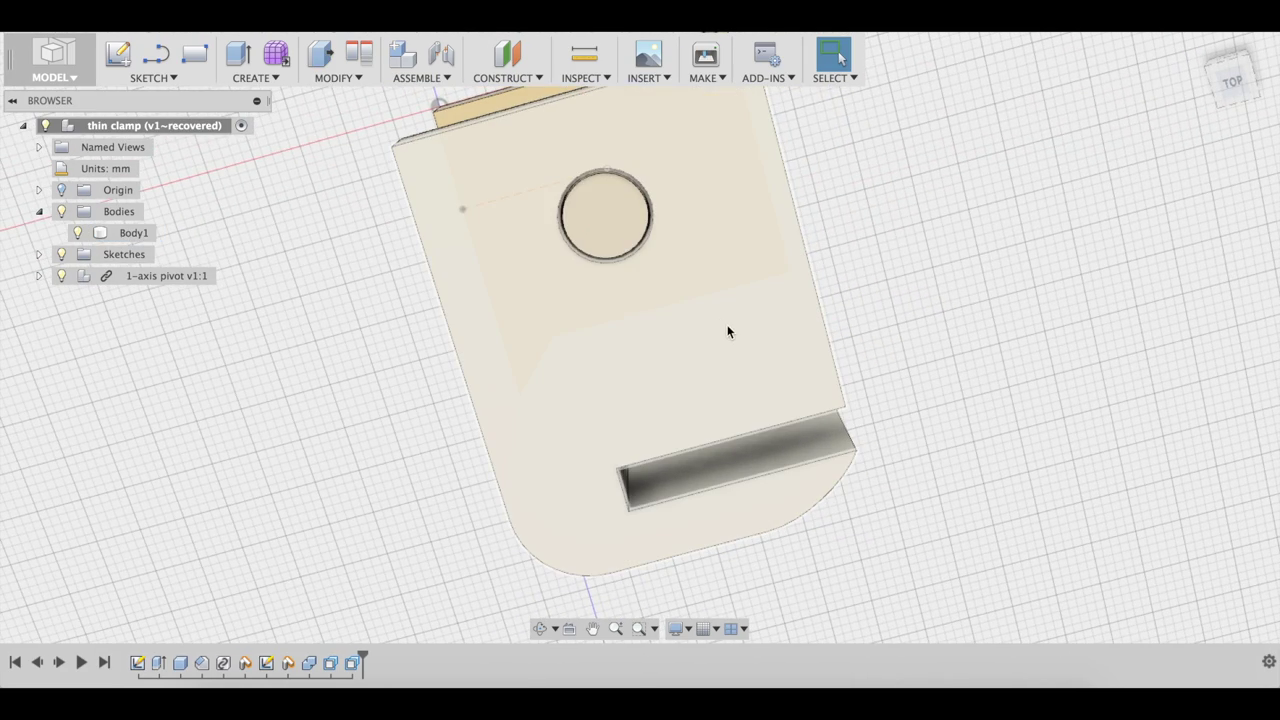
{"action": "scroll", "coordinate": [921, 238], "scroll_direction": "left", "scroll_amount": 5, "text": "shift"}
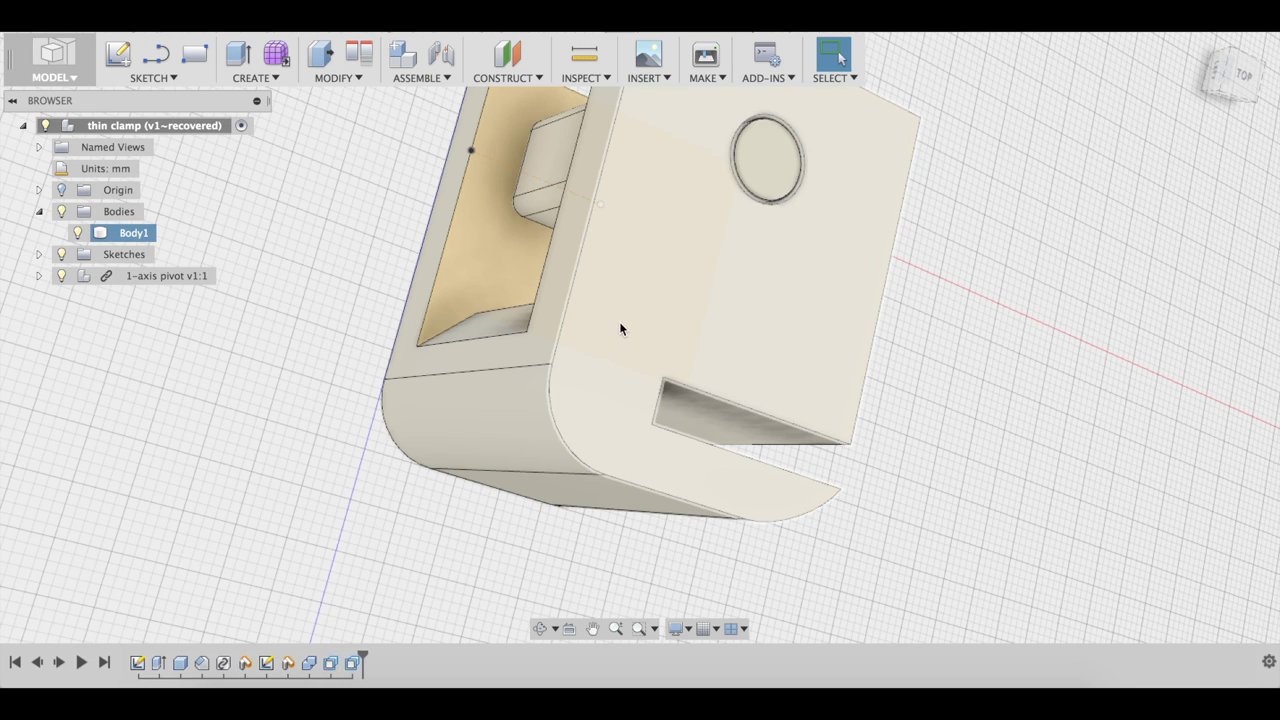
Step: Create a component from the clamp body Body1
{"action": "left_click", "coordinate": [122, 233]}
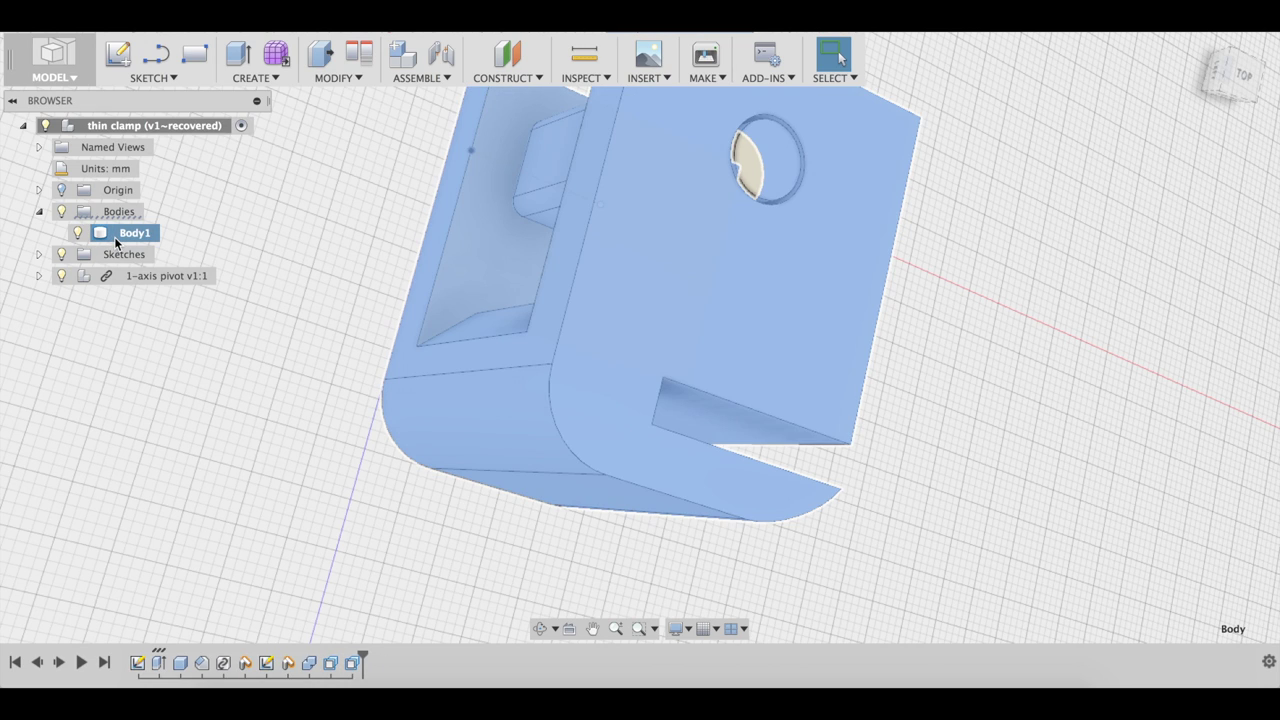
{"action": "right_click", "coordinate": [117, 240]}
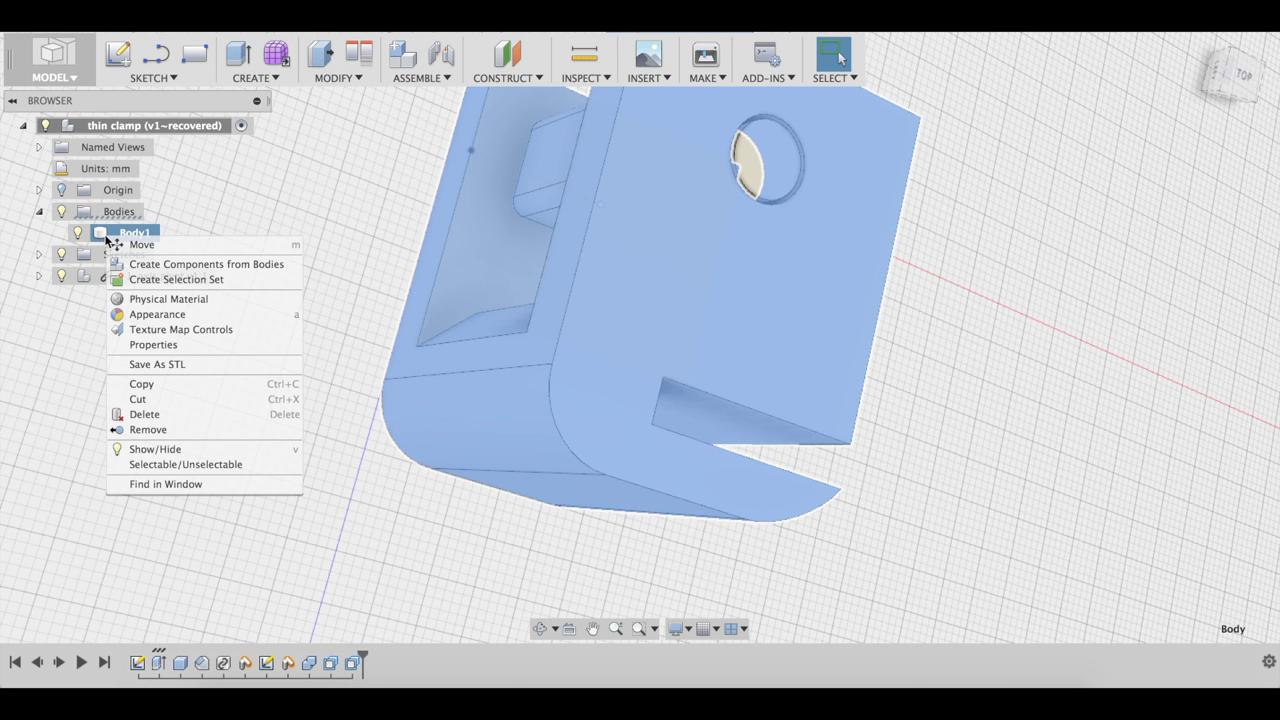
{"action": "left_click", "coordinate": [199, 266]}
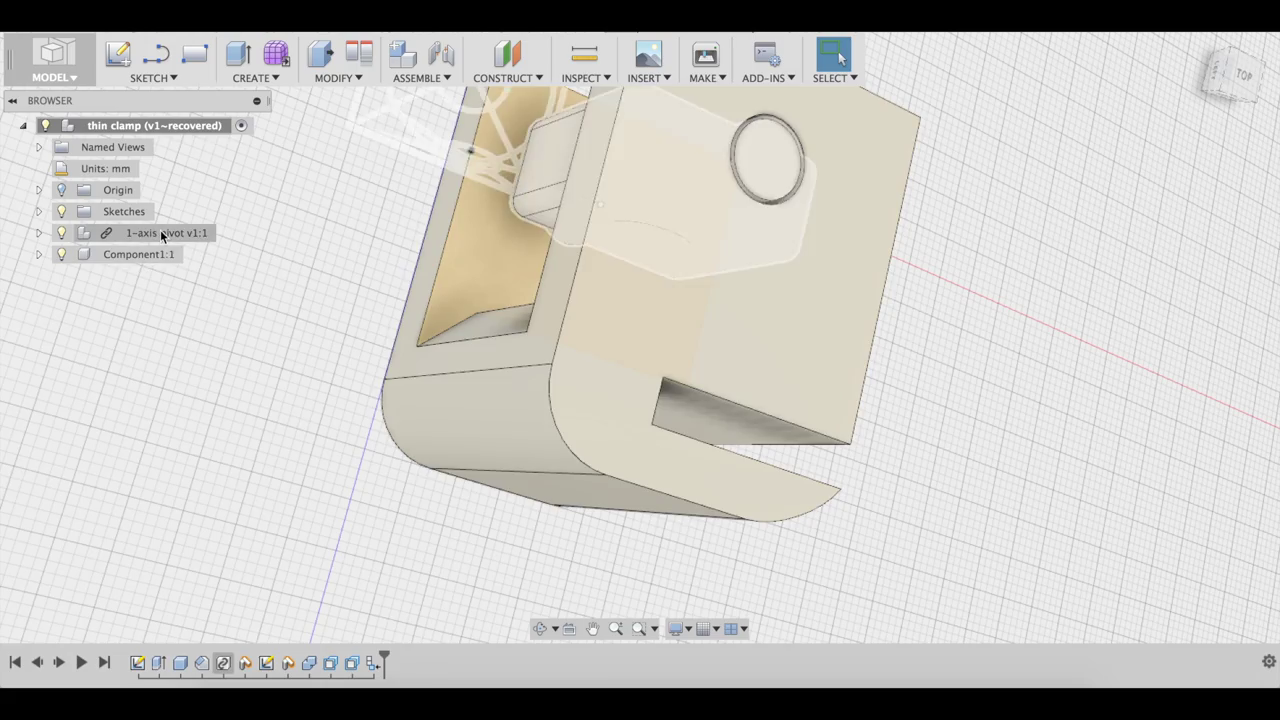
{"action": "scroll", "coordinate": [856, 429], "scroll_direction": "right", "scroll_amount": 5, "text": "shift"}
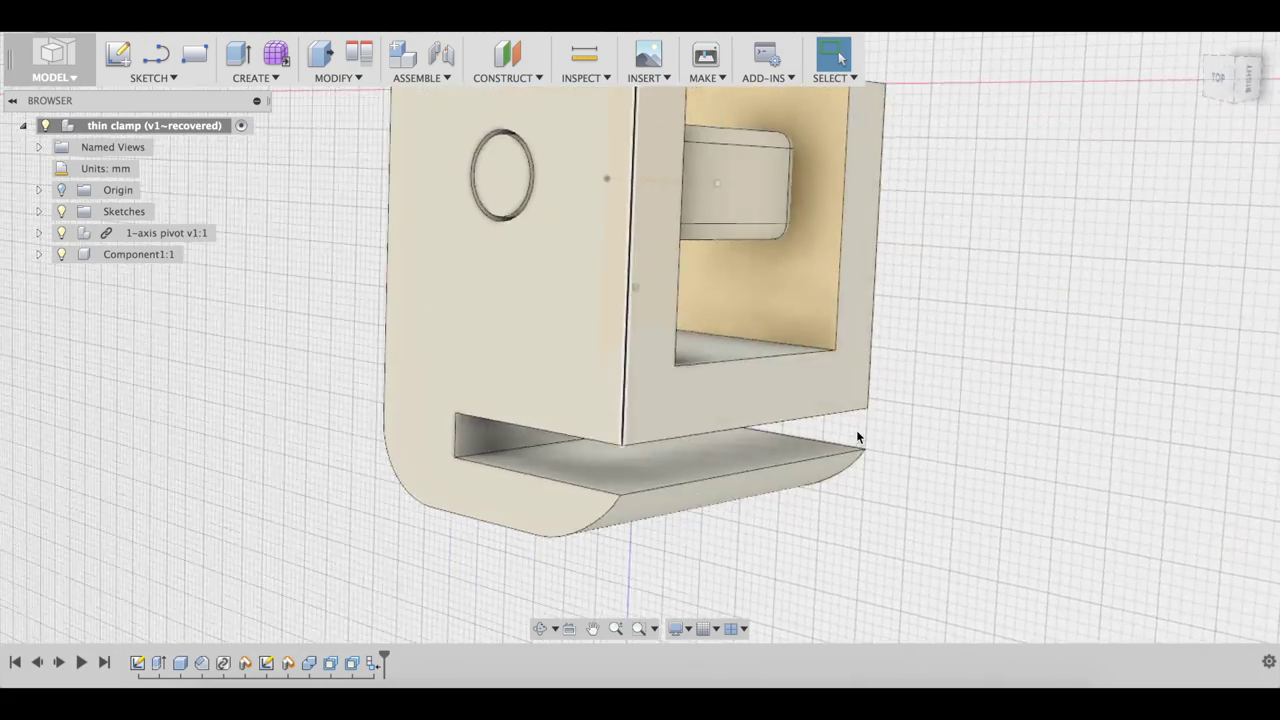
{"action": "scroll", "coordinate": [856, 429], "scroll_direction": "left", "scroll_amount": 5, "text": "shift"}
{"action": "middle_click_drag", "start_coordinate": [857, 437], "coordinate": [857, 436], "text": "shift"}
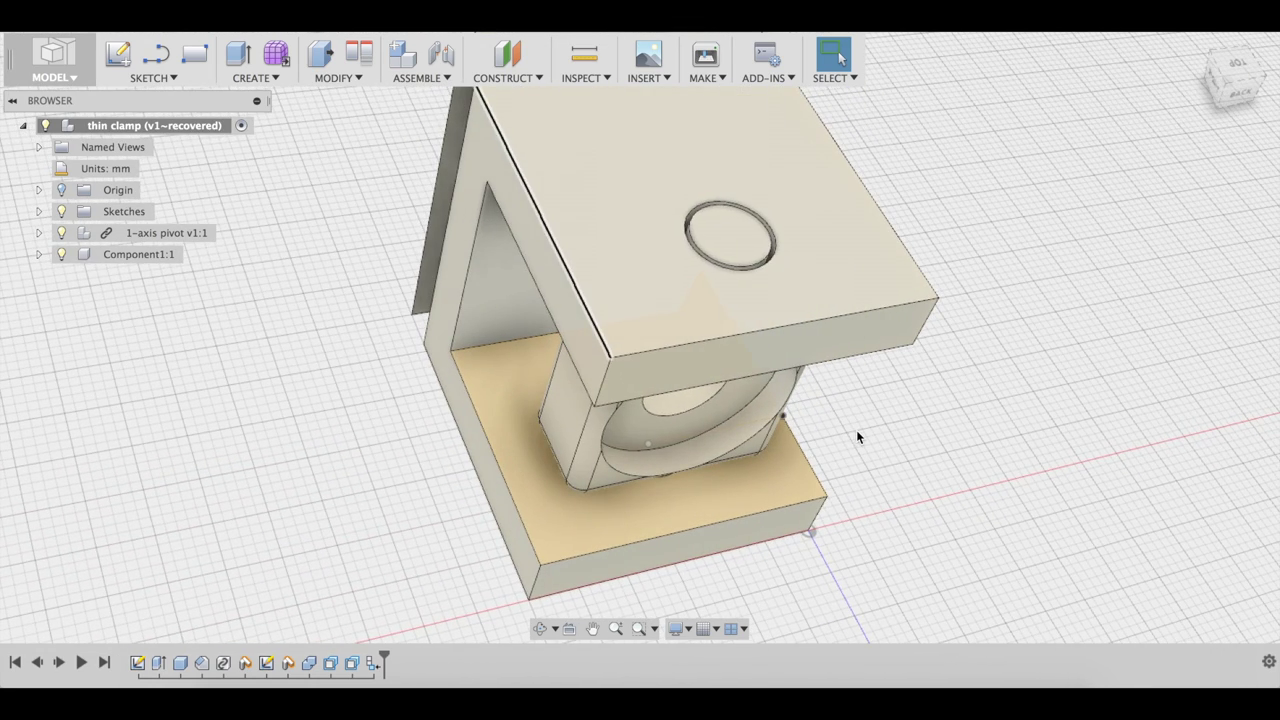
{"action": "left_click", "coordinate": [447, 80]}
{"action": "left_click", "coordinate": [444, 134]}
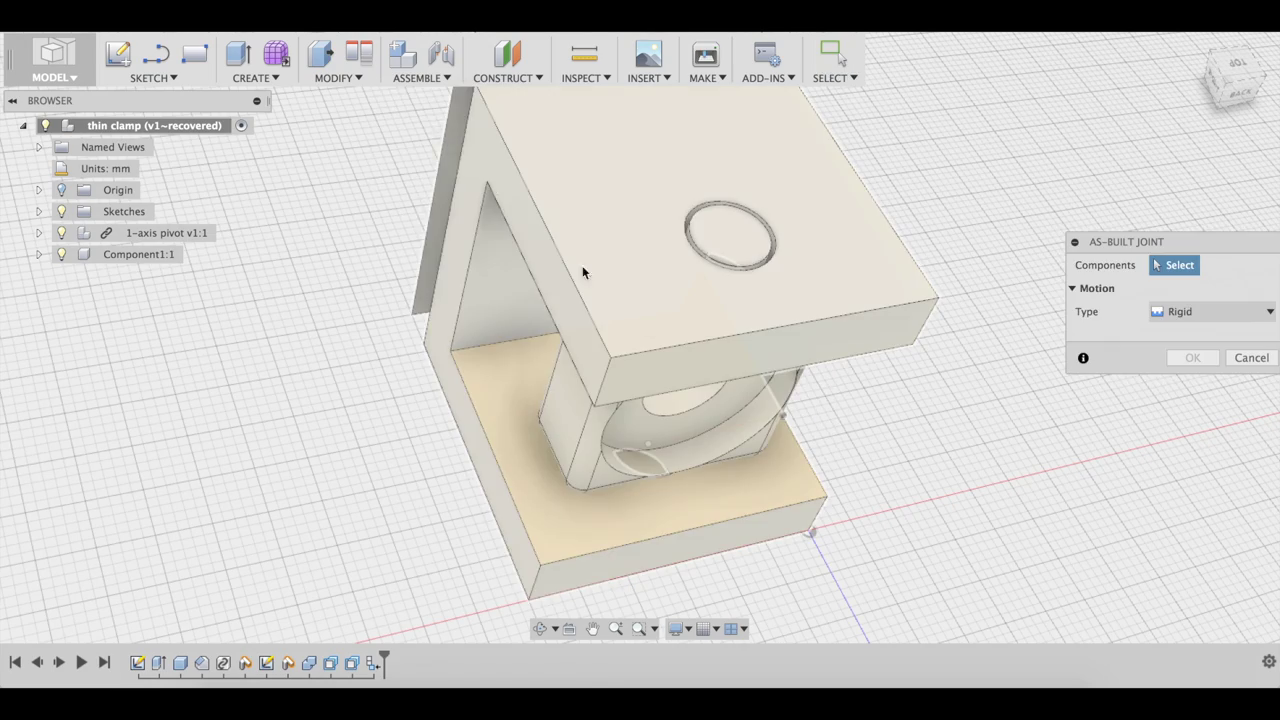
{"action": "scroll", "coordinate": [813, 481], "scroll_direction": "down", "scroll_amount": 5, "text": "shift"}
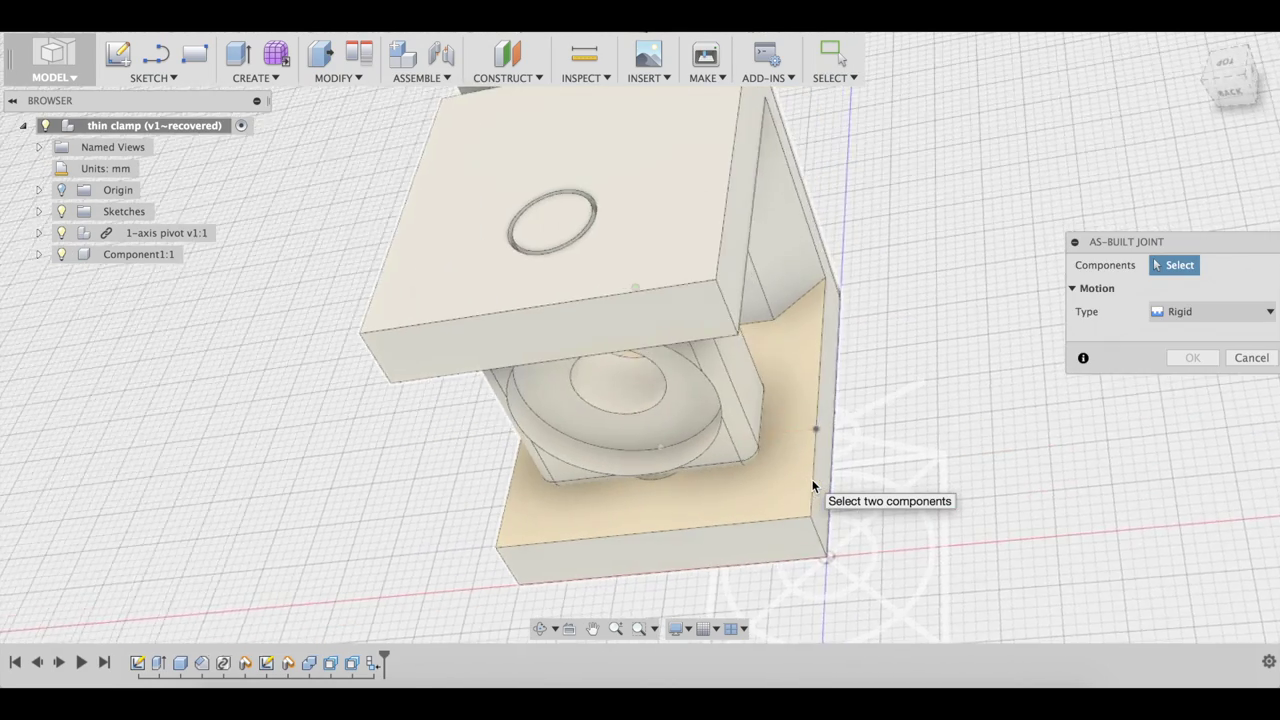
{"action": "key", "text": "Escape"}
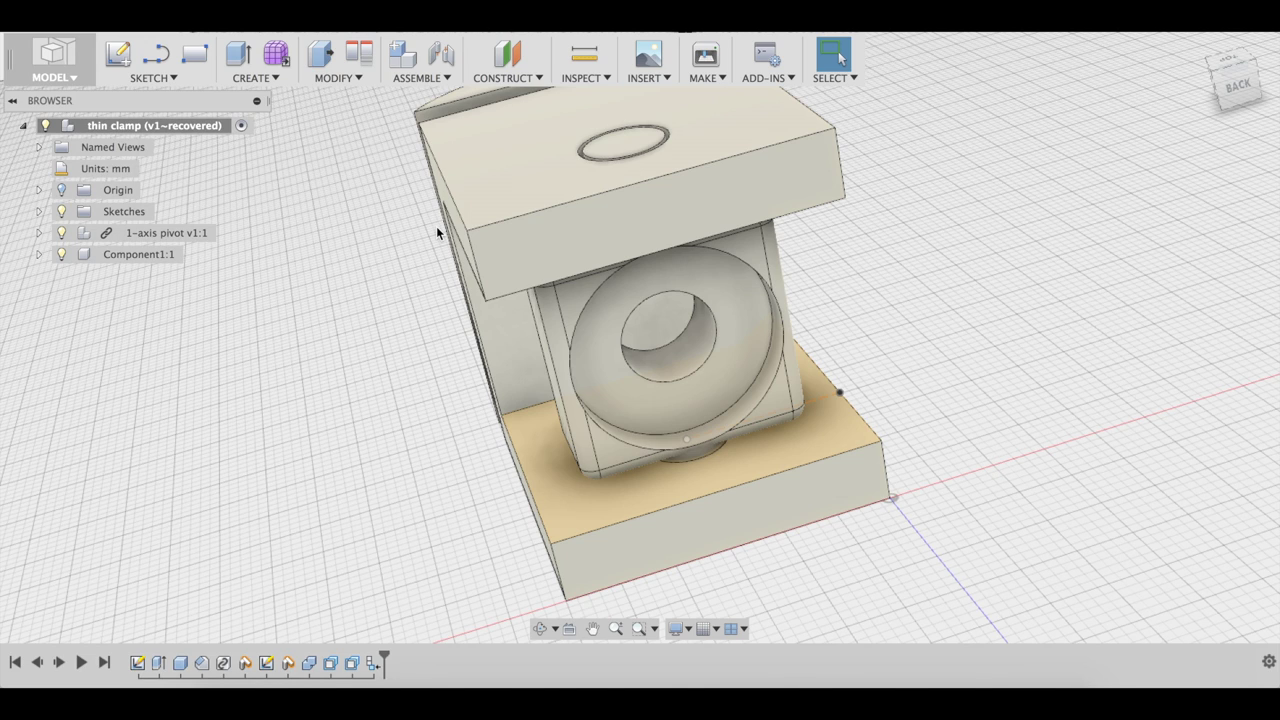
Step: Create a Revolute as-built joint between the pivot and the clamp at the upper pin's centre, rotating about the Z axis, and animate it
{"action": "key", "text": "shift+j"}
{"action": "left_click", "coordinate": [762, 271]}
{"action": "left_click", "coordinate": [720, 152]}
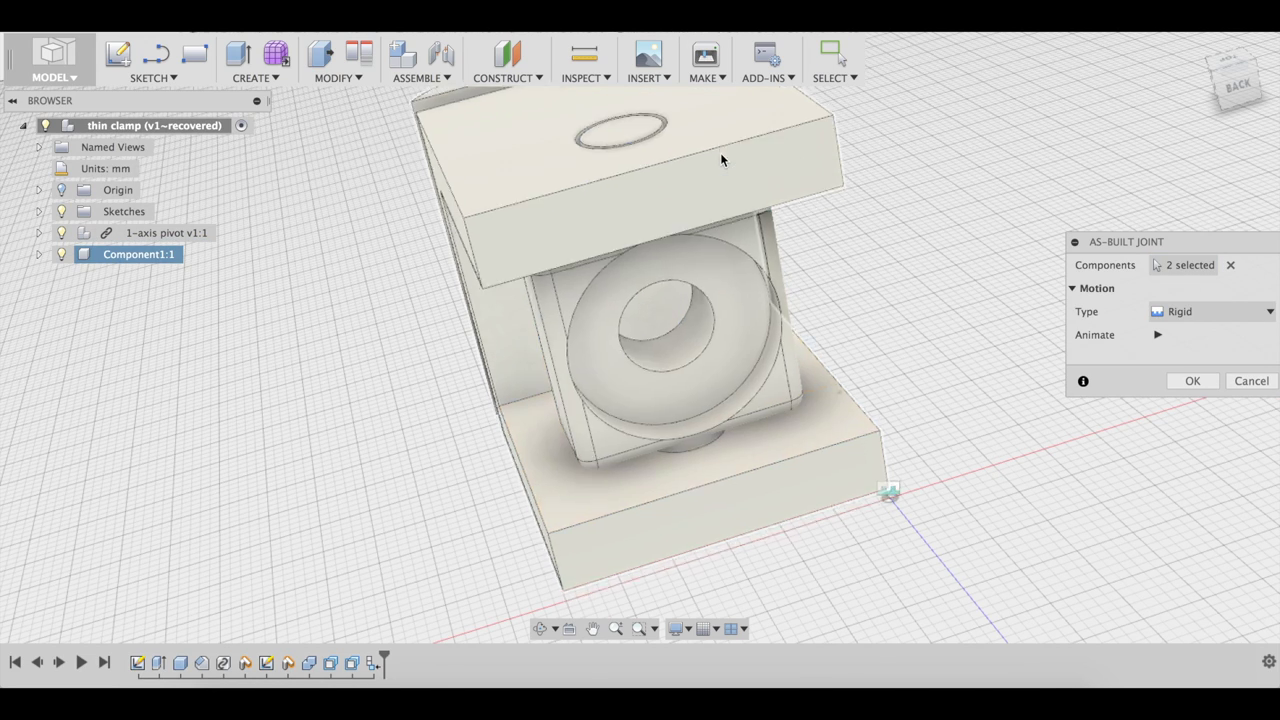
{"action": "left_click", "coordinate": [1215, 311]}
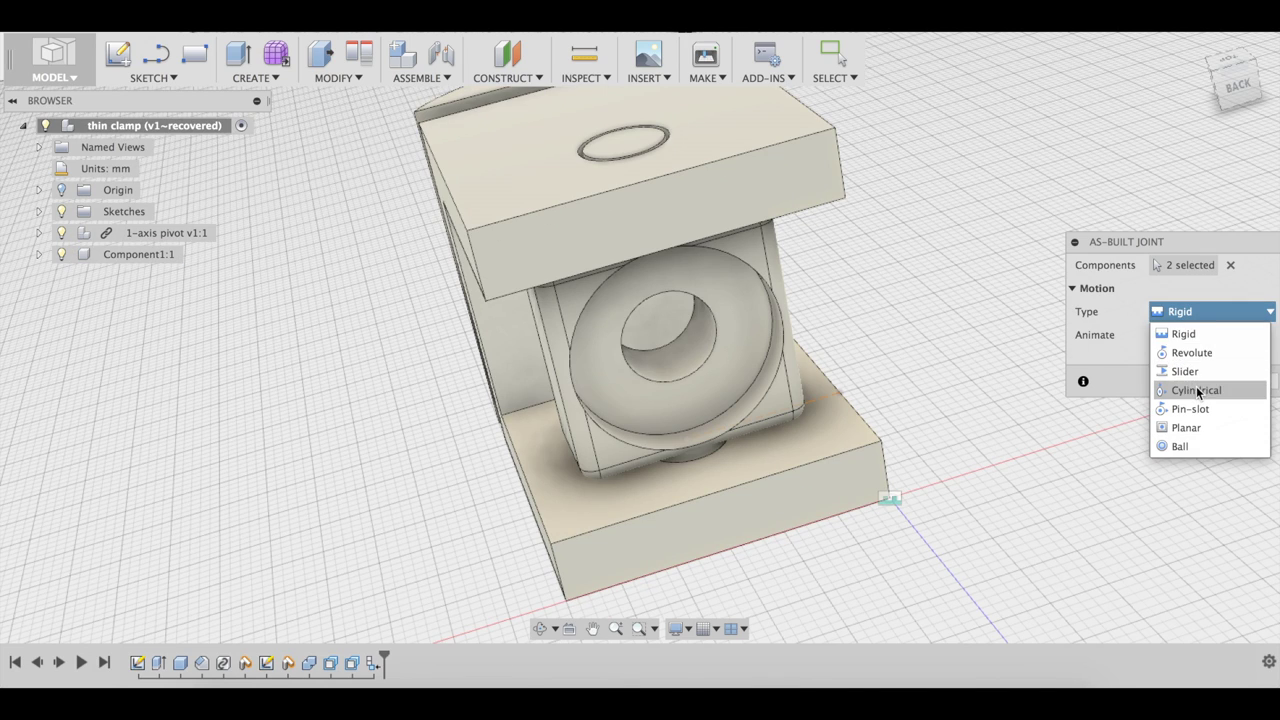
{"action": "left_click", "coordinate": [1214, 348]}
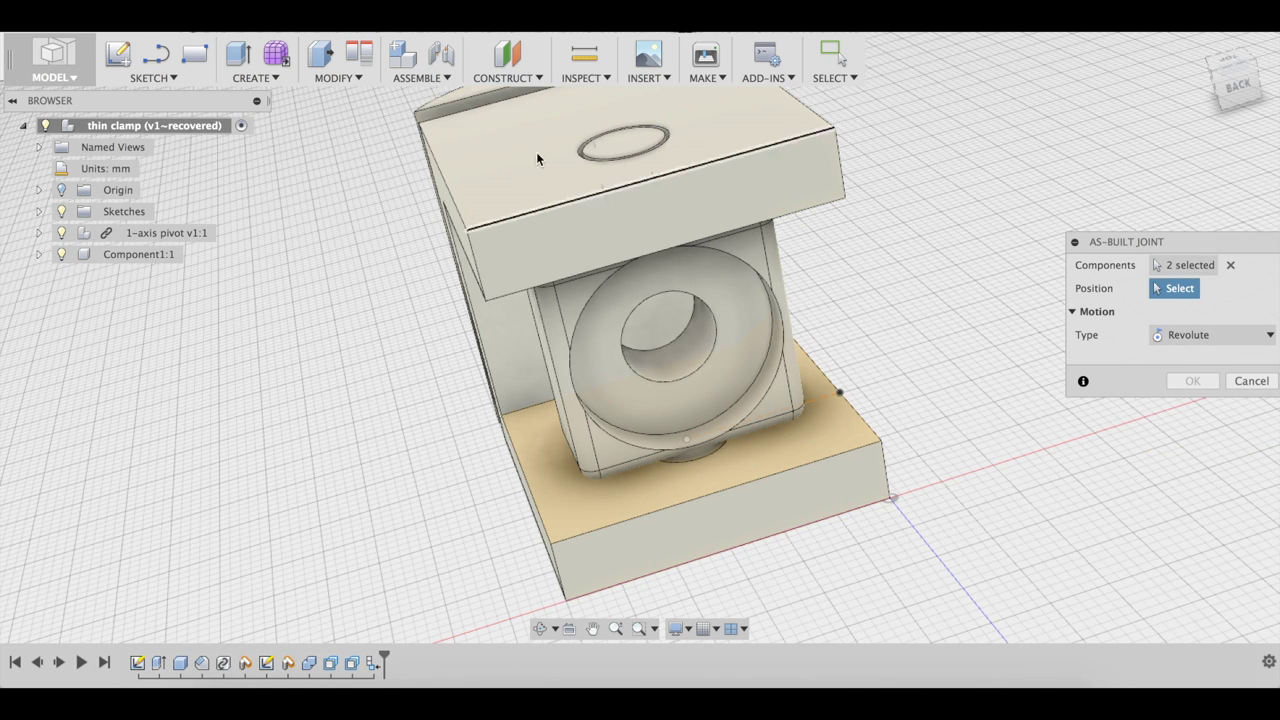
{"action": "left_click", "coordinate": [628, 147]}
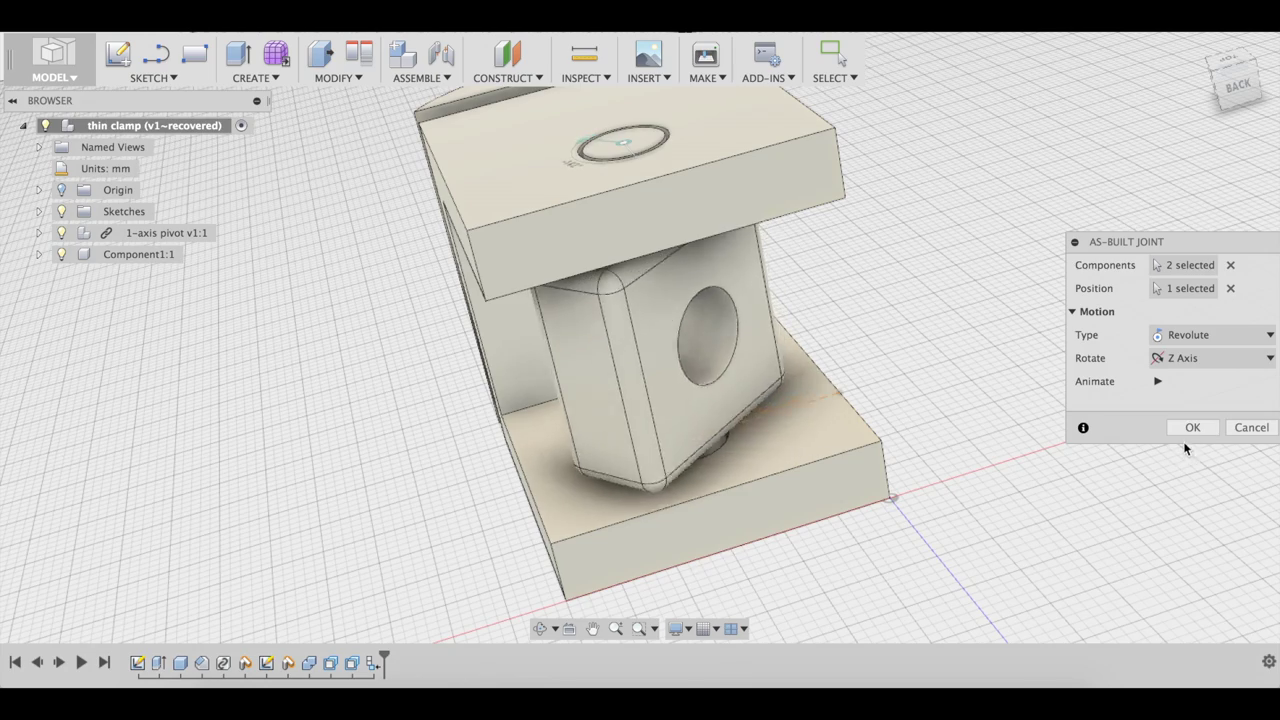
{"action": "scroll", "coordinate": [1015, 570], "scroll_direction": "right", "scroll_amount": 5, "text": "shift"}
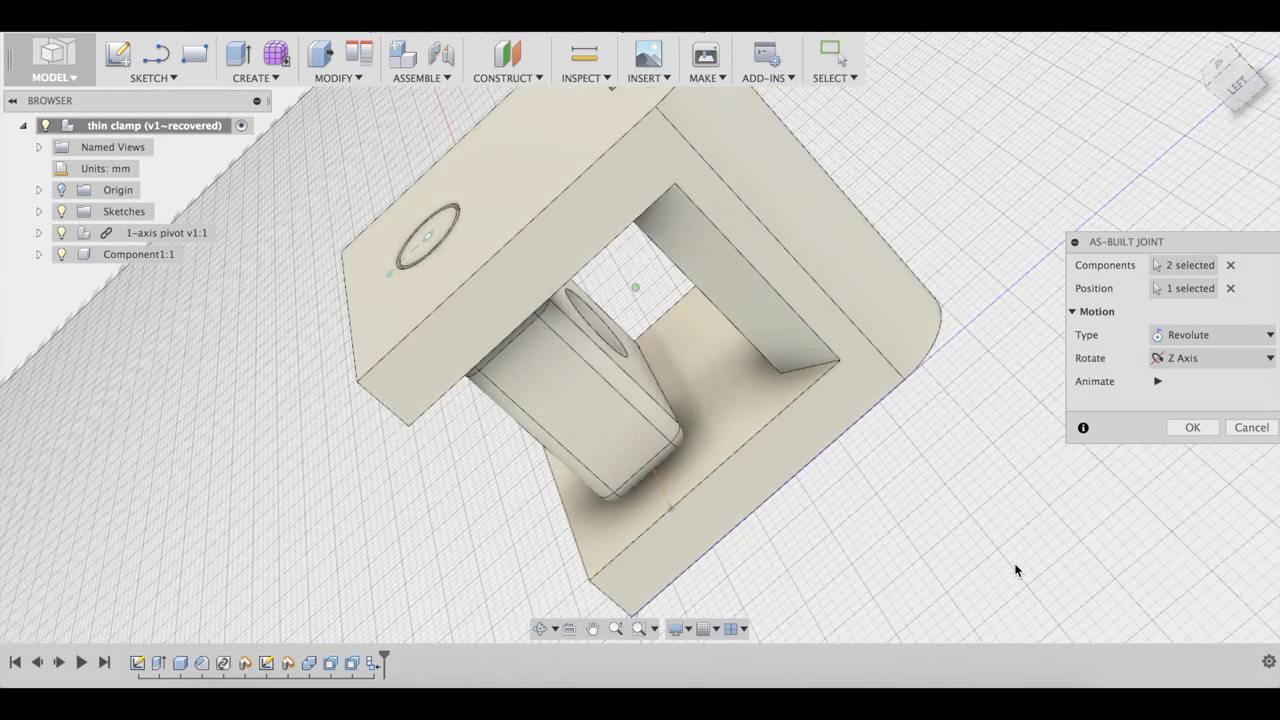
{"action": "scroll", "coordinate": [1015, 570], "scroll_direction": "down", "scroll_amount": 5, "text": "shift"}
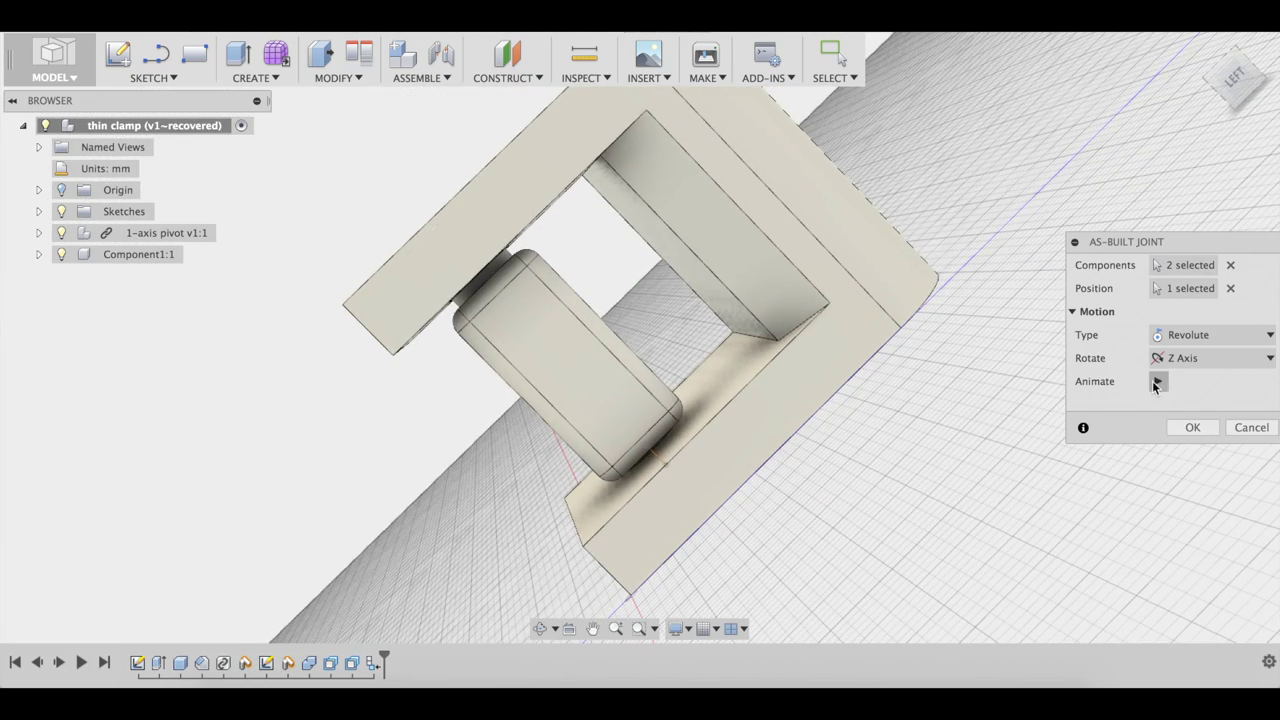
{"action": "left_click", "coordinate": [1157, 382]}
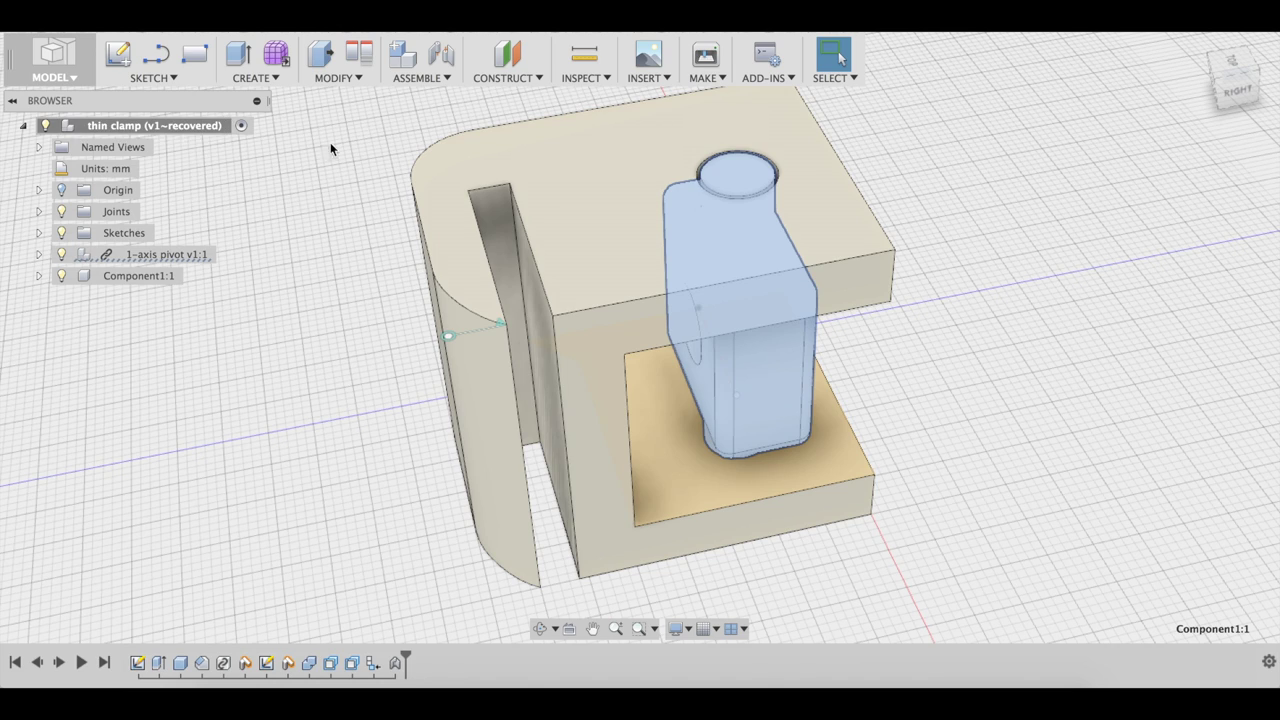
Step: Fillet the clamp's outer top and bottom edges, its outer corners and the side opening's edges with a 1 mm constant radius
{"action": "left_click", "coordinate": [622, 300]}
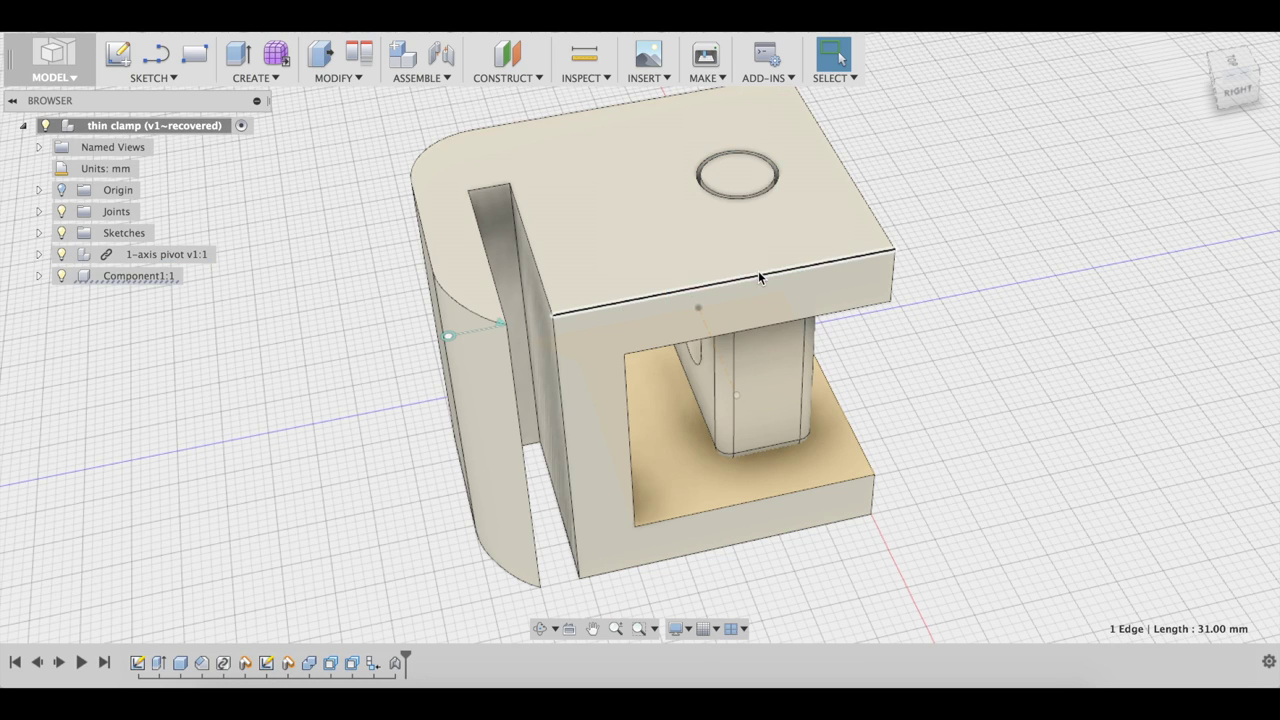
{"action": "left_click", "coordinate": [875, 222], "text": "shift"}
{"action": "left_click", "coordinate": [620, 105], "text": "shift"}
{"action": "left_click", "coordinate": [439, 142], "text": "shift"}
{"action": "left_click", "coordinate": [420, 230], "text": "shift"}
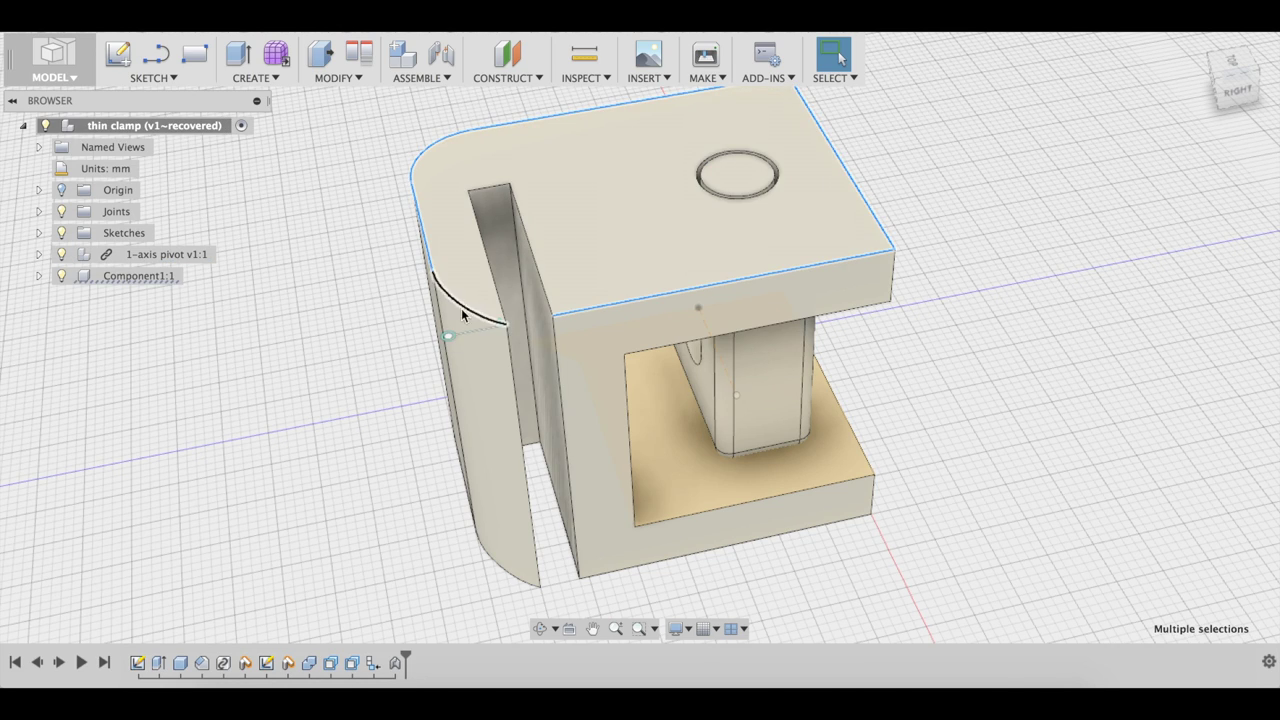
{"action": "left_click", "coordinate": [462, 308], "text": "shift"}
{"action": "left_click", "coordinate": [492, 562], "text": "shift"}
{"action": "middle_click_drag", "start_coordinate": [464, 495], "coordinate": [579, 234], "text": "shift"}
{"action": "middle_click_drag", "start_coordinate": [617, 514], "coordinate": [604, 381], "text": "shift"}
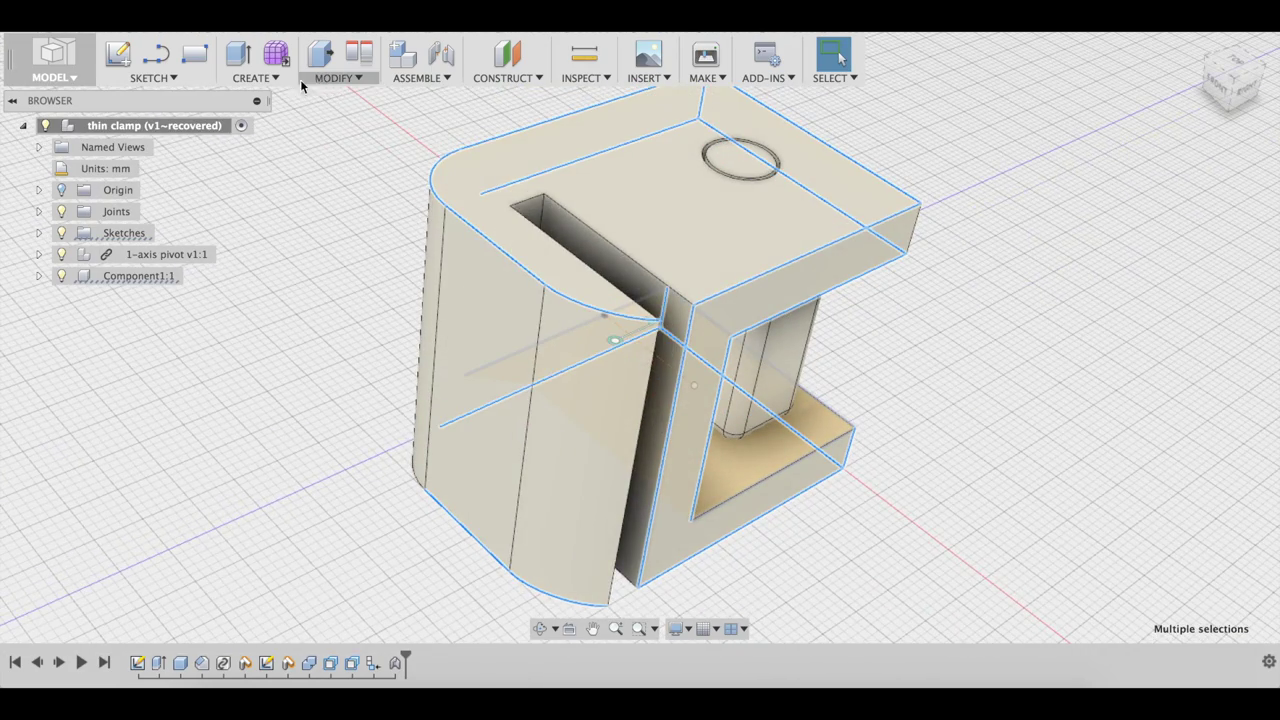
{"action": "left_click", "coordinate": [330, 75]}
{"action": "left_click", "coordinate": [340, 114]}
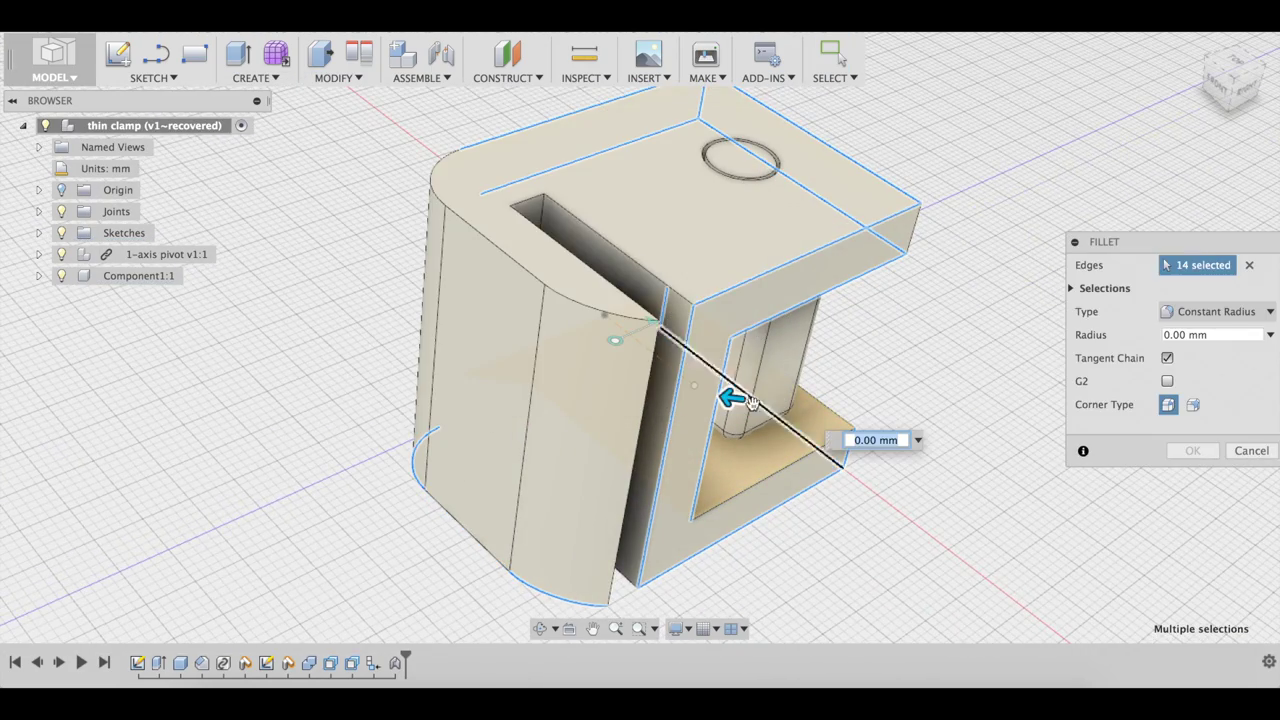
{"action": "type", "text": "1"}
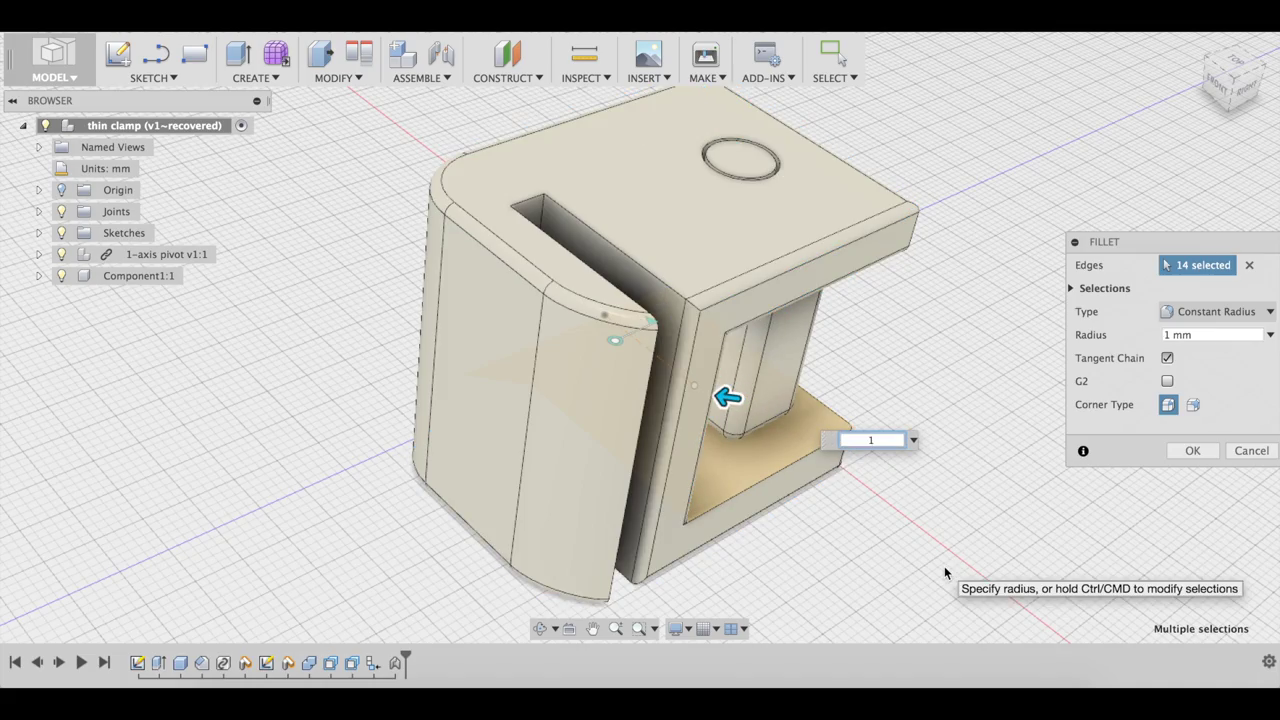
{"action": "scroll", "coordinate": [928, 590], "scroll_direction": "right", "scroll_amount": 5, "text": "shift"}
{"action": "scroll", "coordinate": [928, 591], "scroll_direction": "right", "scroll_amount": 8, "text": "shift"}
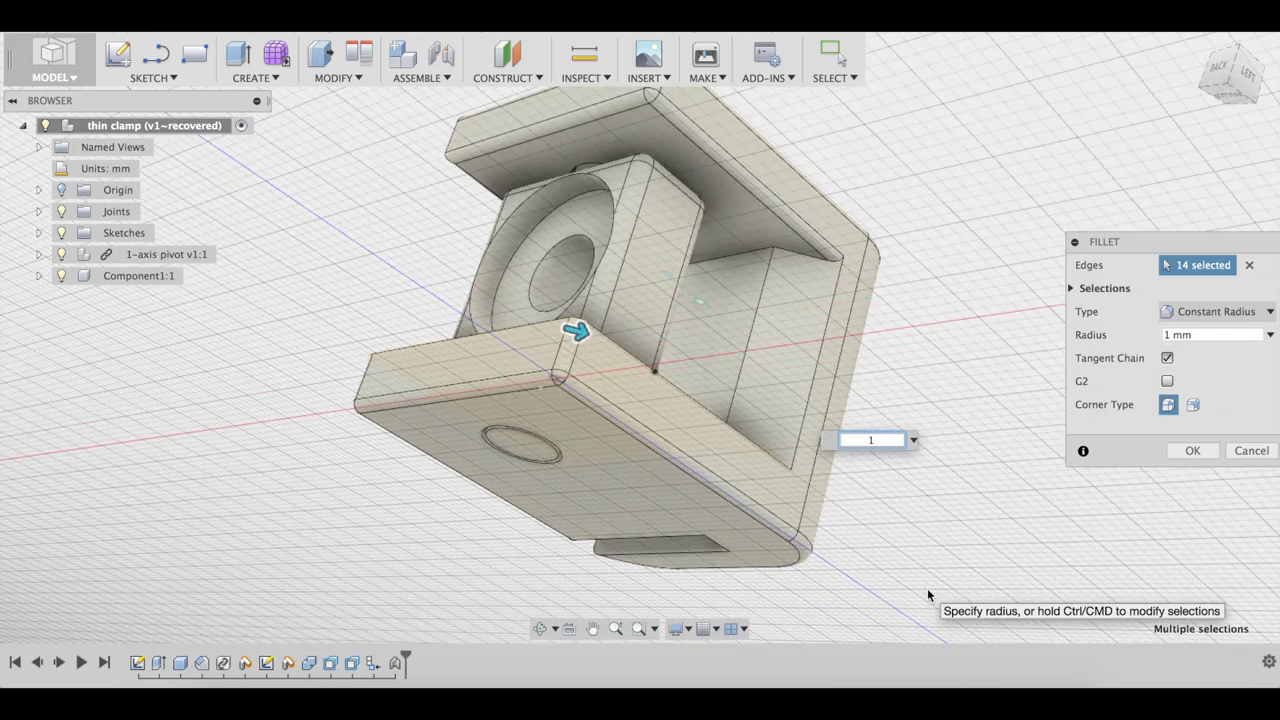
{"action": "scroll", "coordinate": [921, 400], "scroll_direction": "left", "scroll_amount": 8, "text": "shift"}
{"action": "scroll", "coordinate": [921, 405], "scroll_direction": "left", "scroll_amount": 6, "text": "shift"}
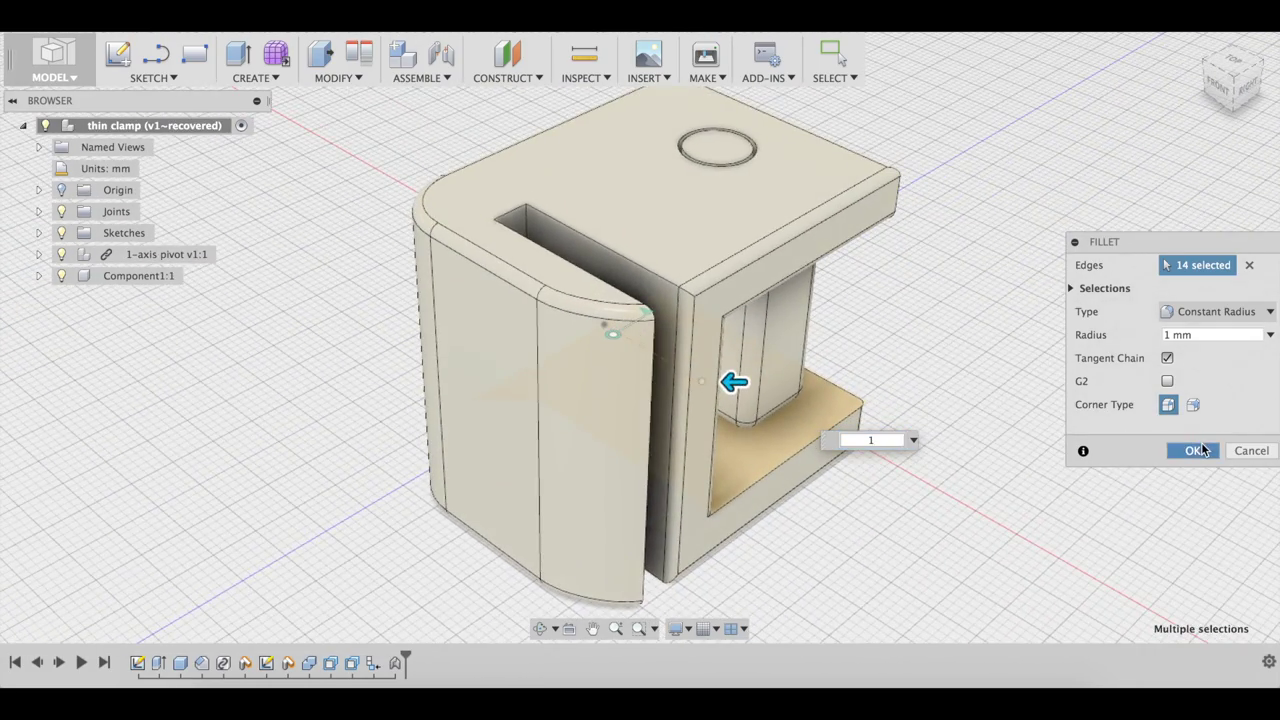
{"action": "left_click", "coordinate": [1199, 450]}
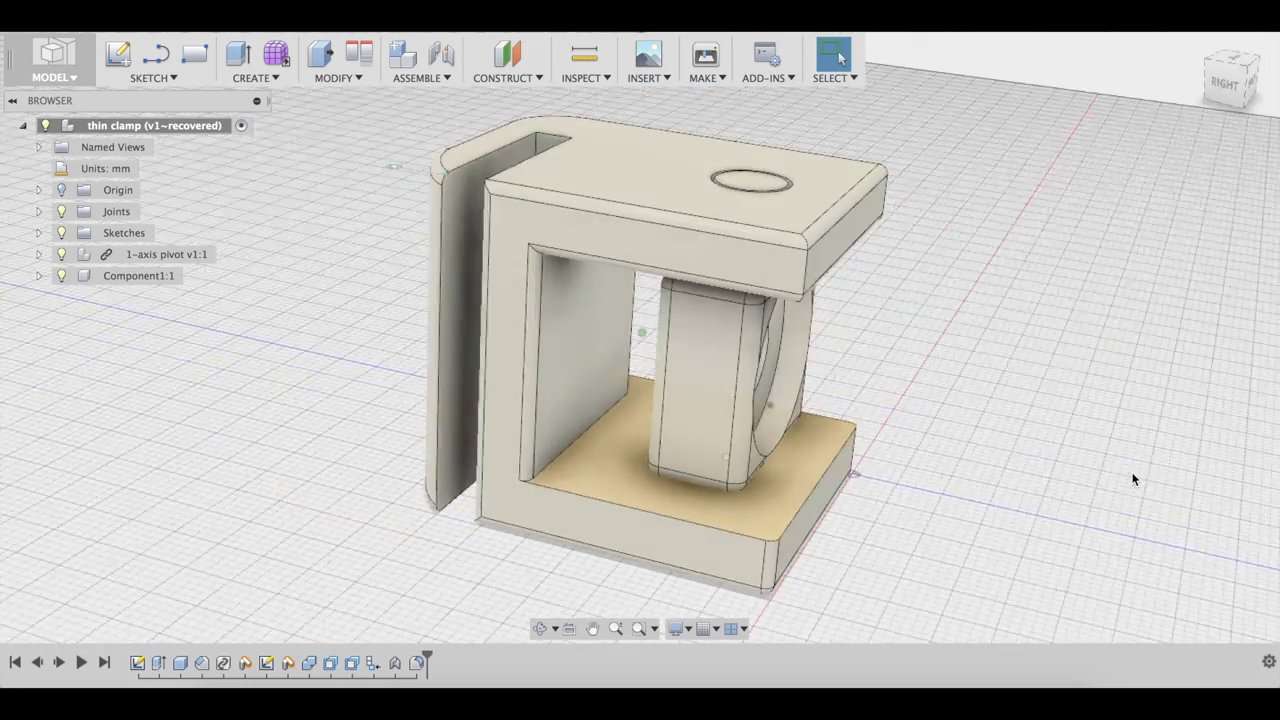
Step: Save the design as a new version with a description beginning with "finished"
{"action": "scroll", "coordinate": [1133, 479], "scroll_direction": "left", "scroll_amount": 8, "text": "shift"}
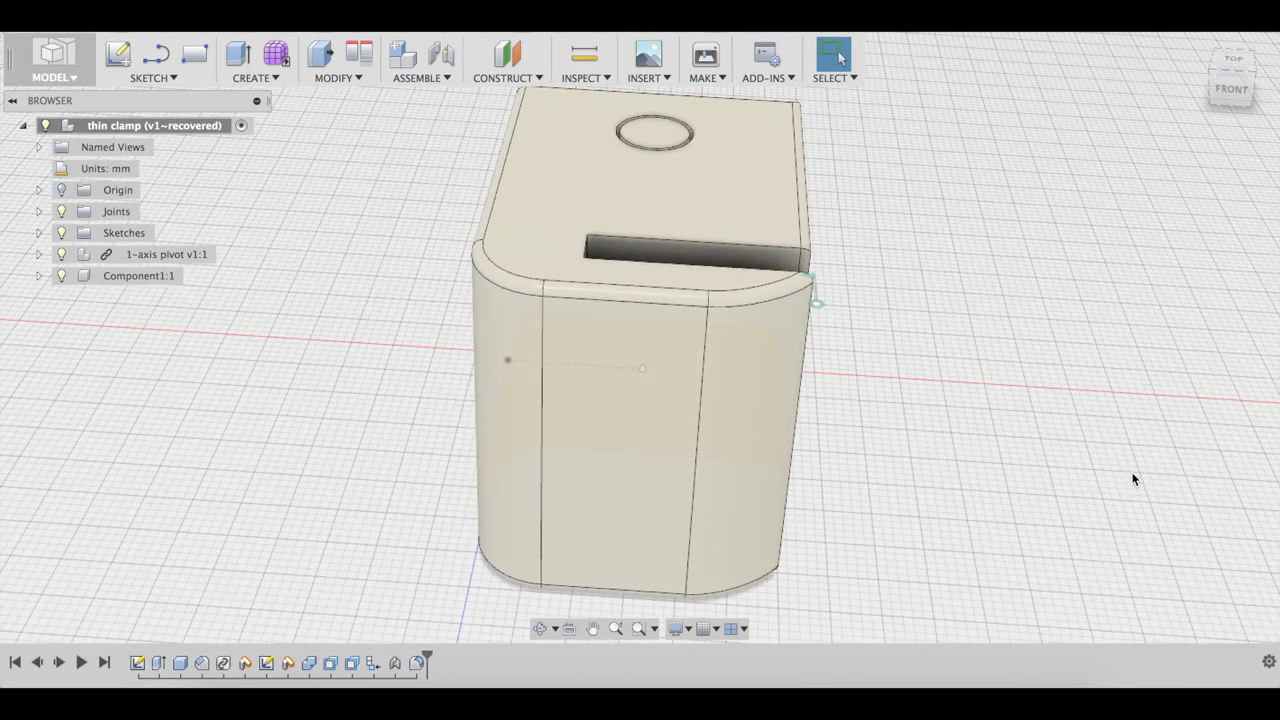
{"action": "key", "text": "super+s"}
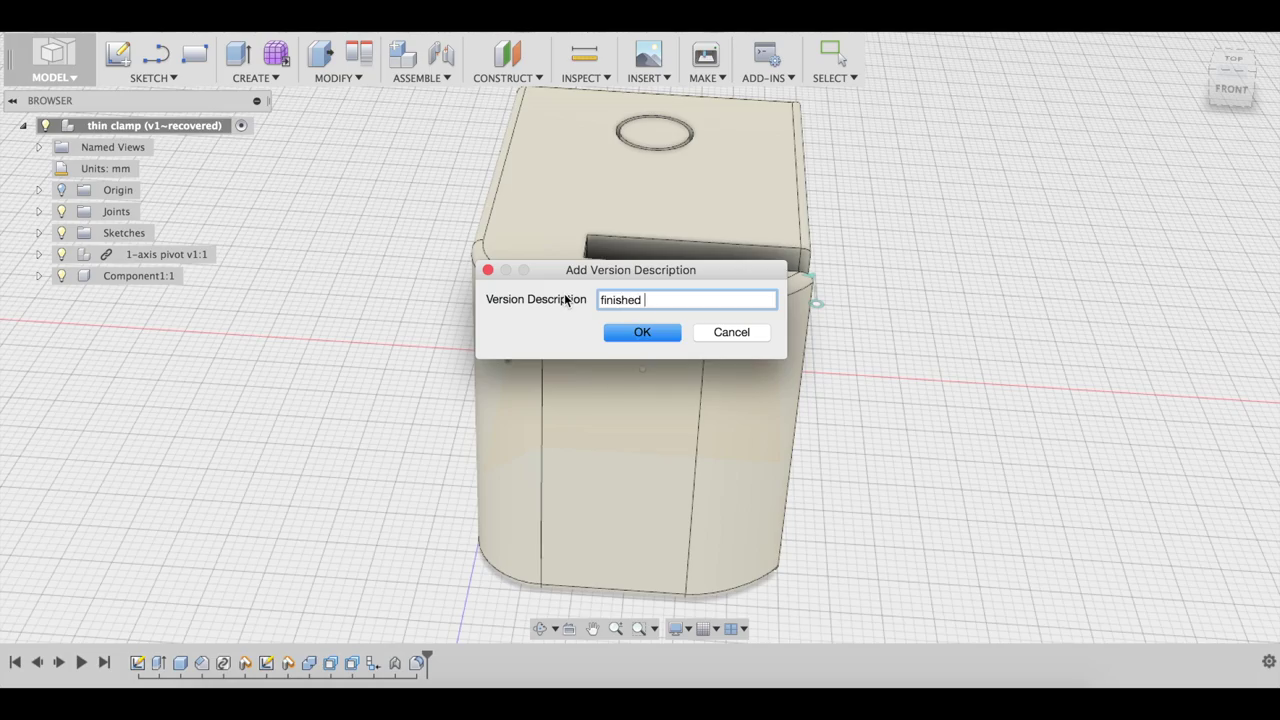
{"action": "scroll", "coordinate": [1053, 401], "scroll_direction": "left", "scroll_amount": 10, "text": "shift"}
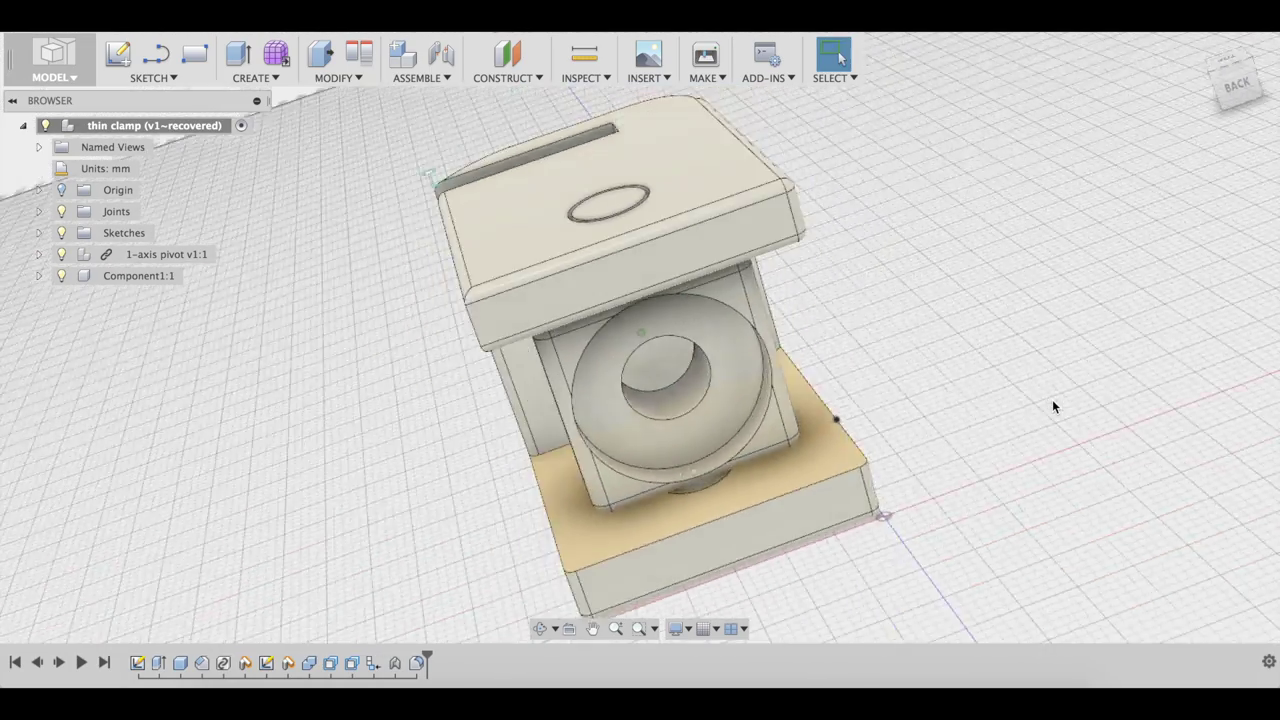